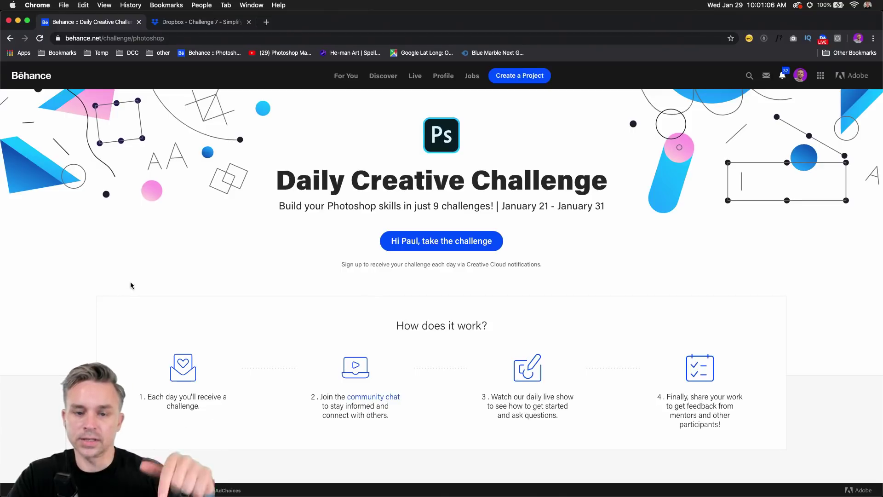
- Open the Compositing challenge's starter files from the Photoshop challenge page and view the Compositing.psd preview in Dropbox
scroll(131, 284, "down", 12)
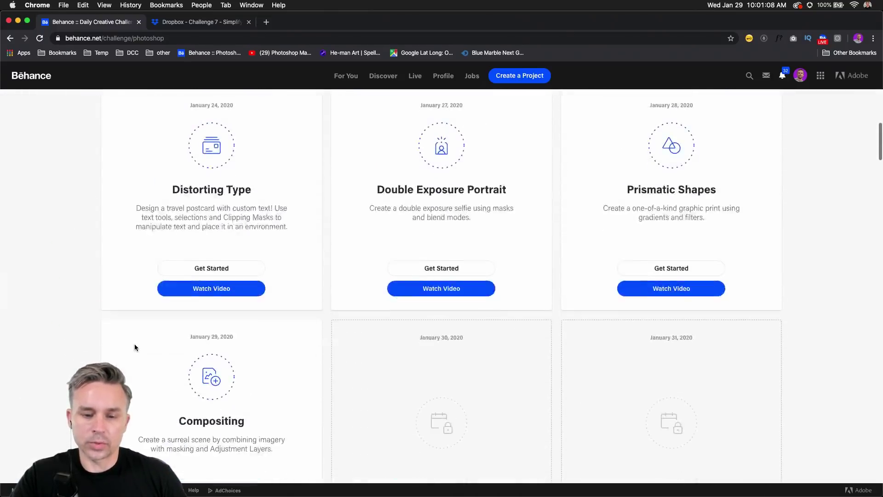
scroll(134, 343, "down", 5)
scroll(191, 322, "down", 1)
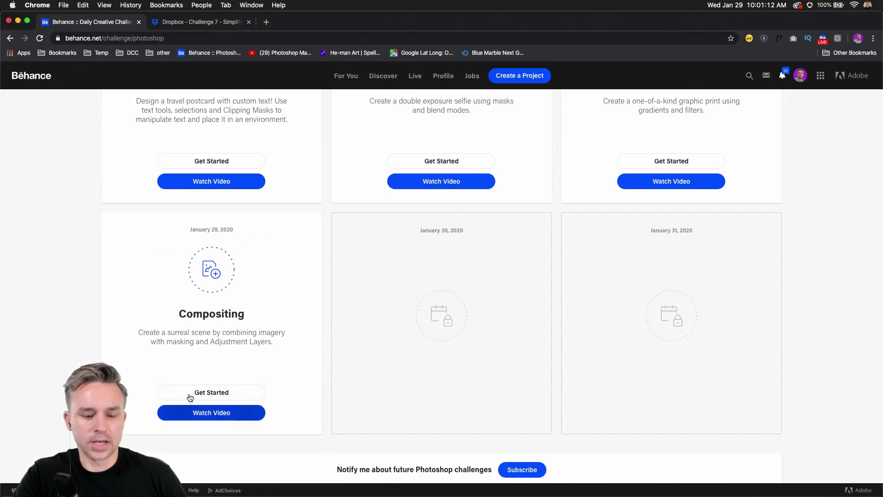
left_click(189, 394)
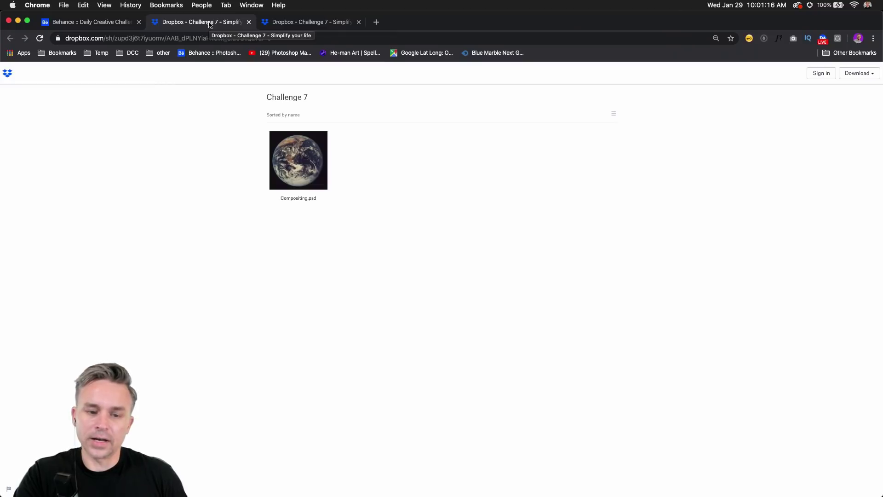
left_click(281, 22)
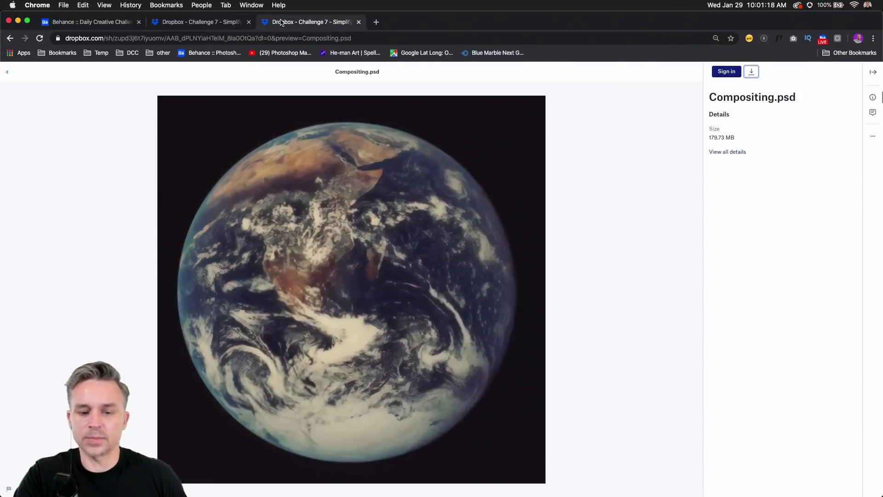
- Return to the top of the Behance challenge page and switch to Discord's current-challenge channel
left_click(95, 23)
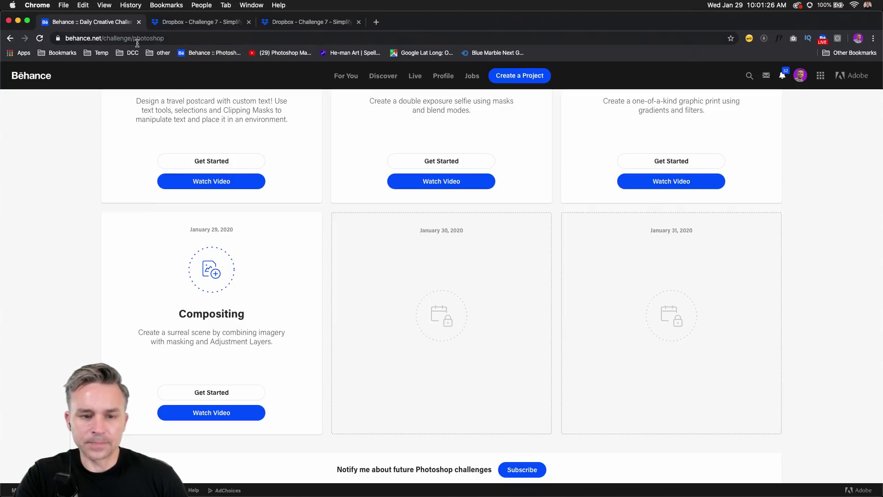
scroll(352, 258, "up", 15)
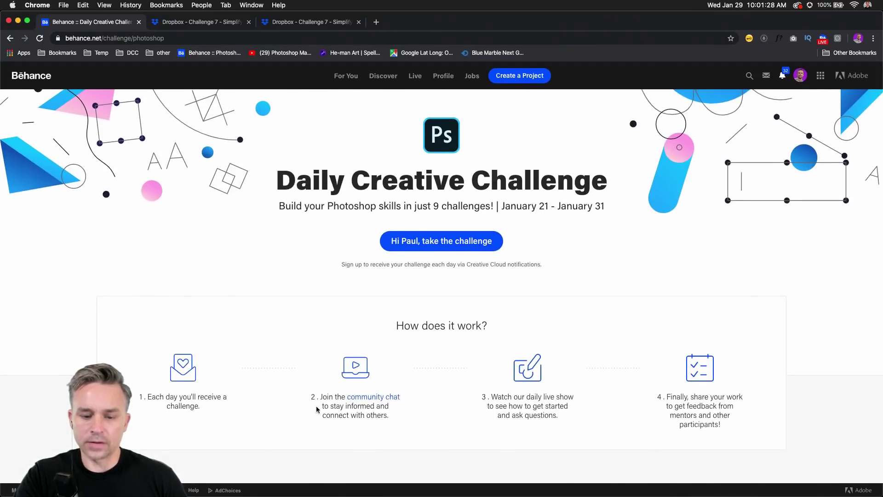
mouse_move(473, 493)
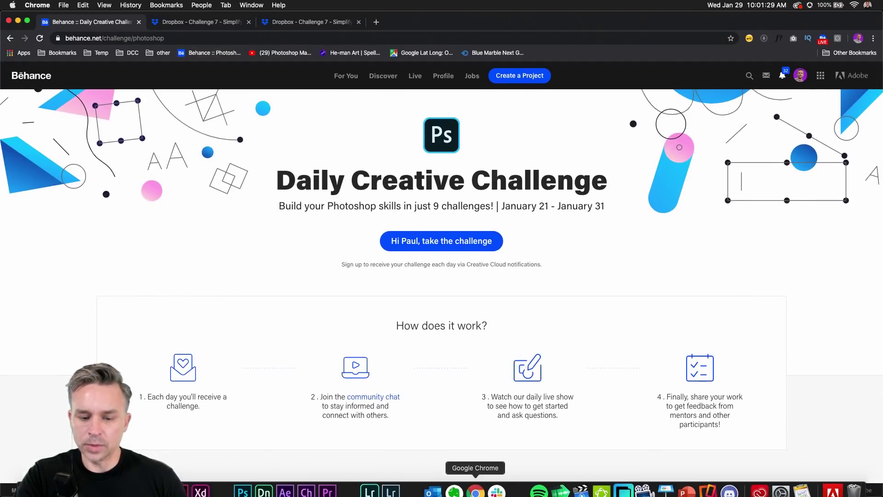
left_click(730, 484)
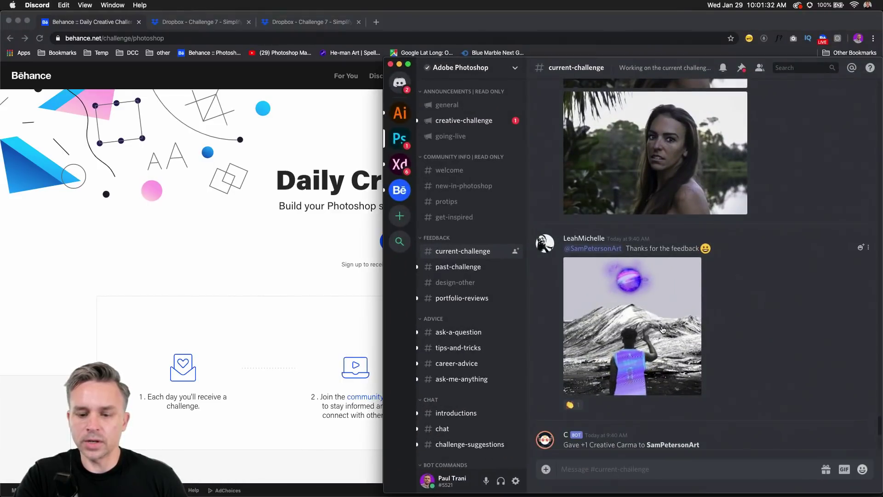
scroll(736, 302, "down", 5)
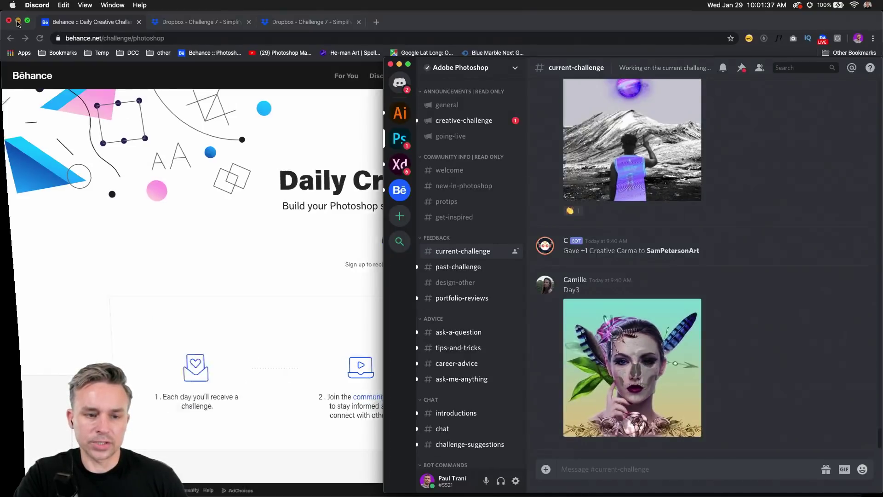
- Minimize the browser window and move the Discord window aside to view the desktop artwork before bringing it back
left_click(17, 21)
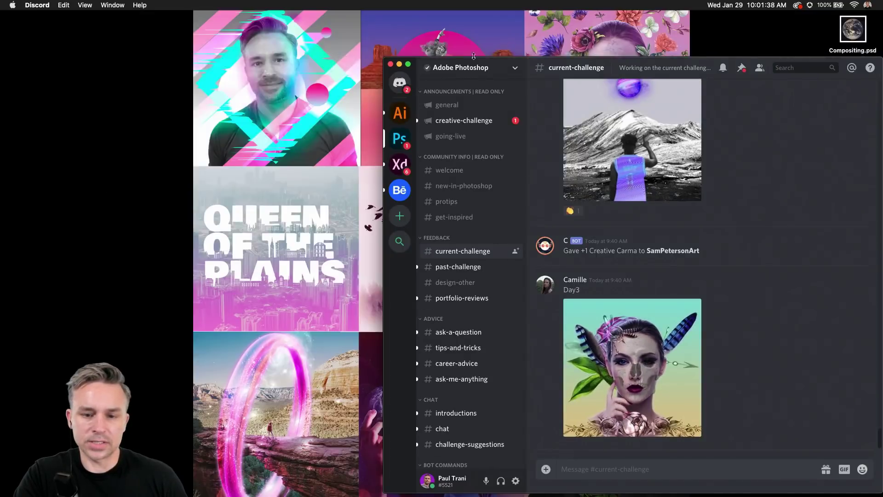
left_click_drag(663, 59, 855, 64)
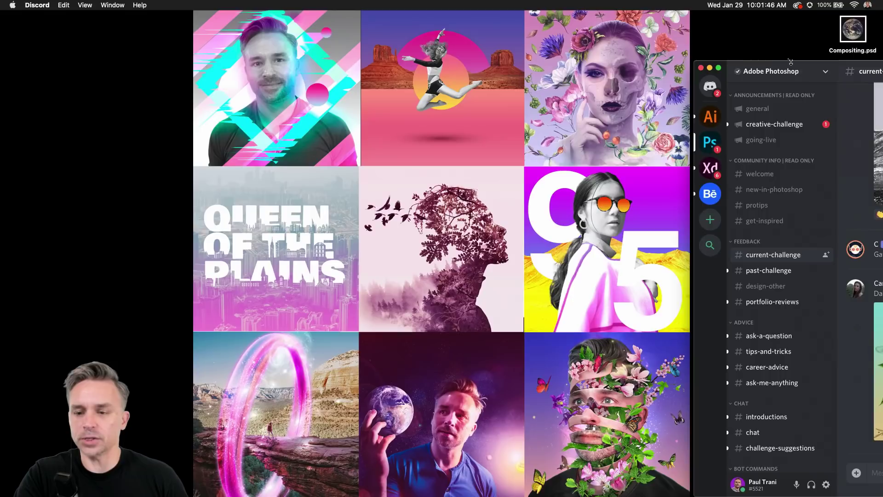
left_click_drag(836, 67, 527, 68)
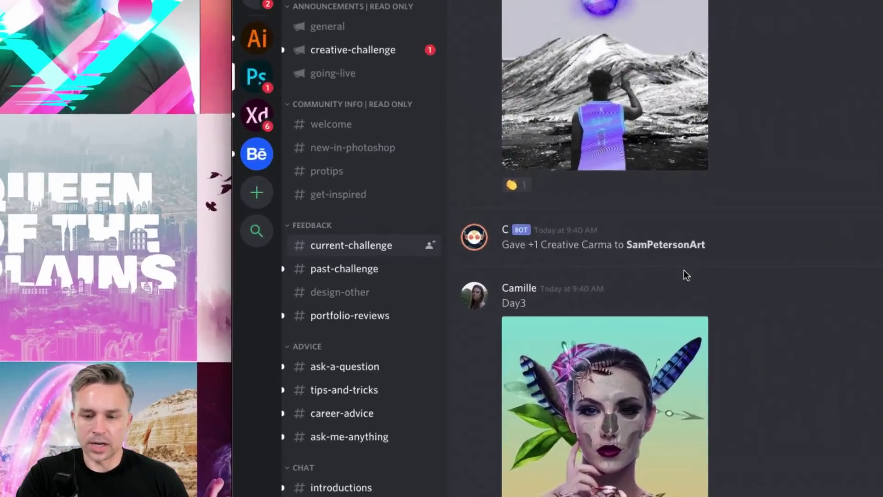
- Browse the artwork that community members posted in the current-challenge channel, going back through earlier posts
scroll(741, 193, "up", 15)
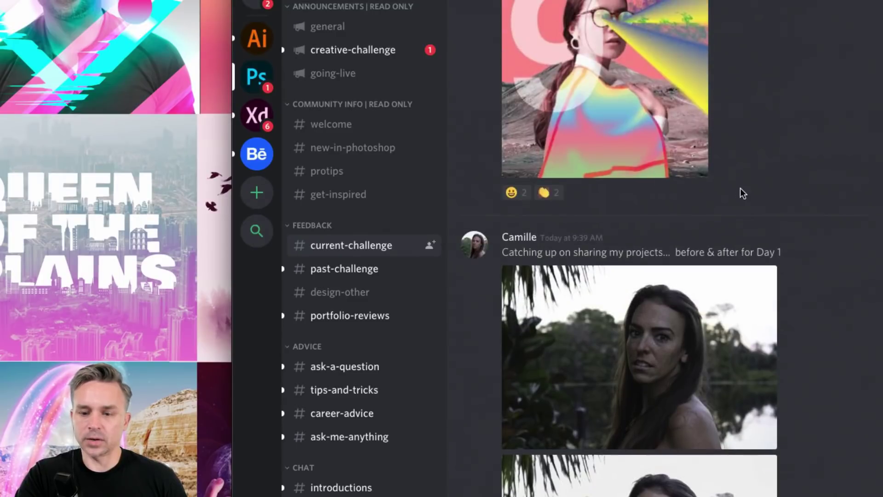
scroll(741, 193, "up", 3)
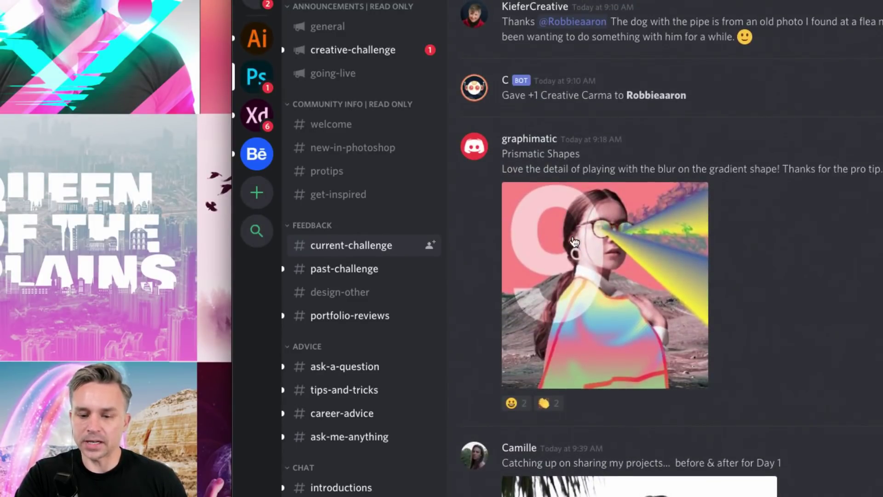
scroll(685, 311, "up", 1)
scroll(693, 292, "up", 15)
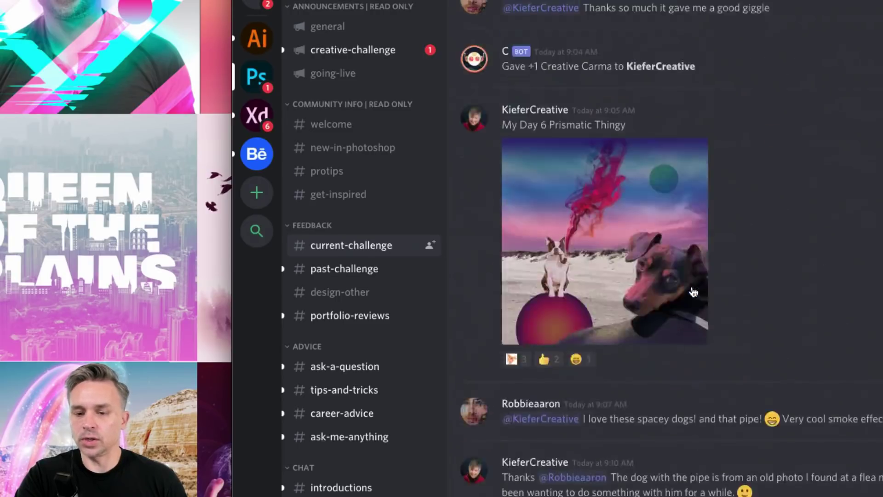
scroll(692, 290, "up", 5)
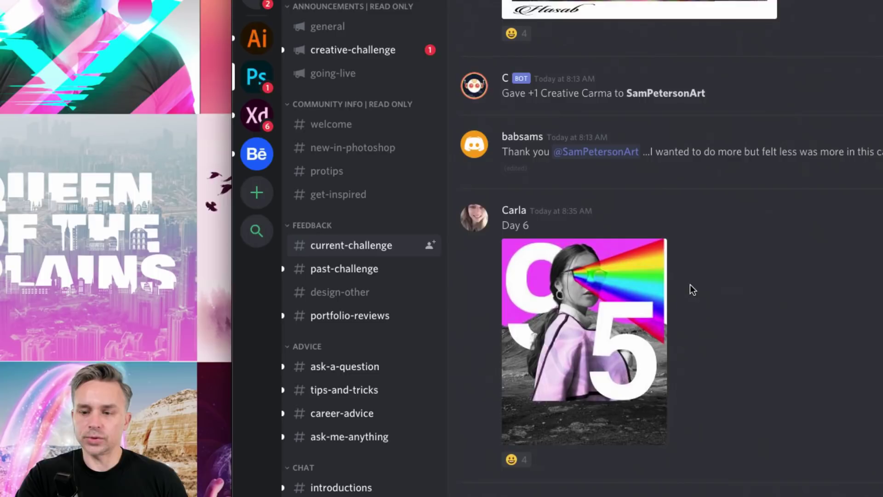
scroll(690, 289, "up", 15)
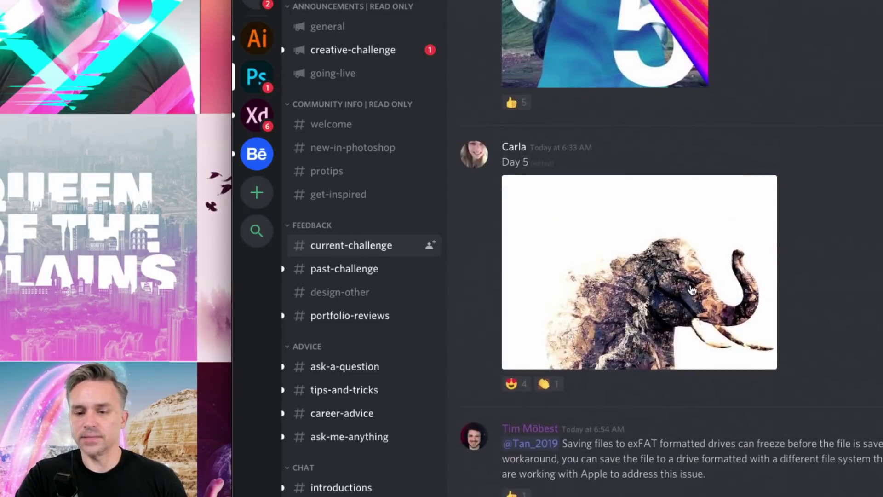
scroll(580, 201, "down", 3)
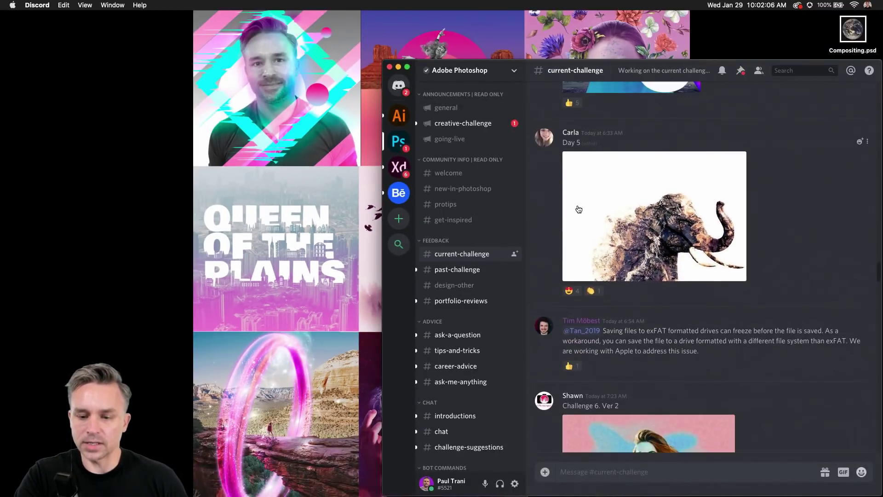
scroll(569, 293, "up", 10)
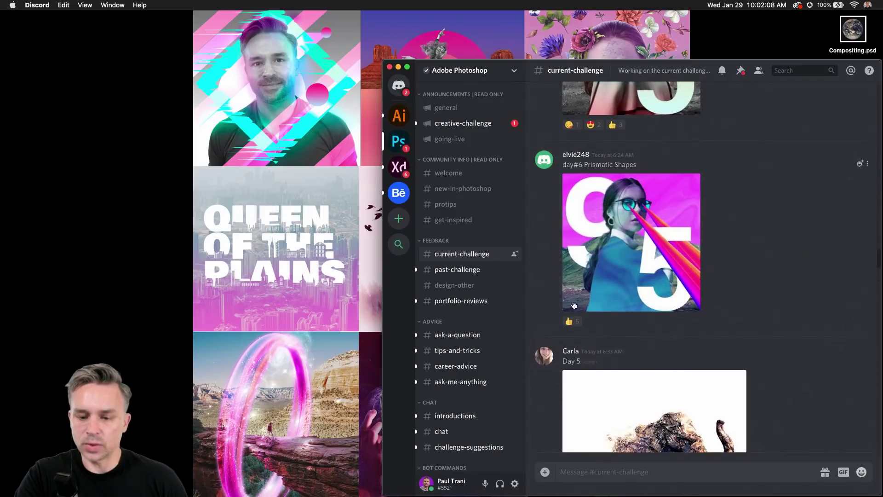
scroll(571, 321, "up", 5)
scroll(618, 315, "down", 1)
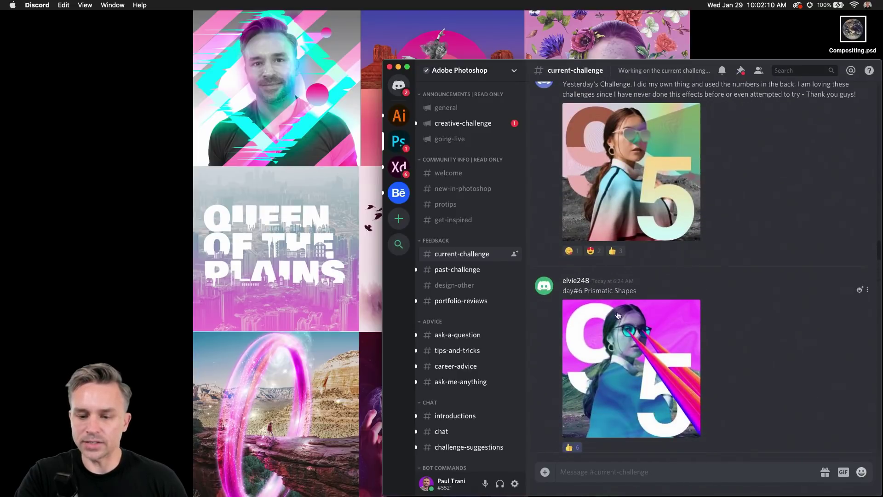
scroll(722, 274, "up", 15)
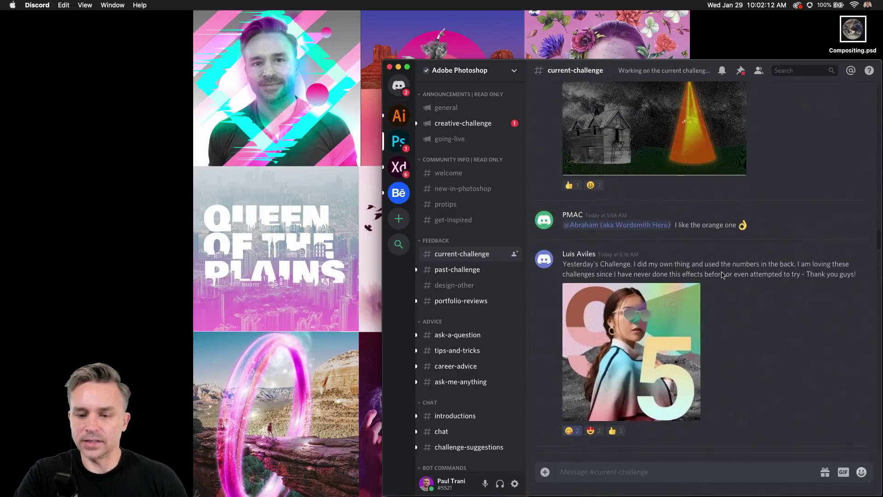
scroll(722, 273, "up", 6)
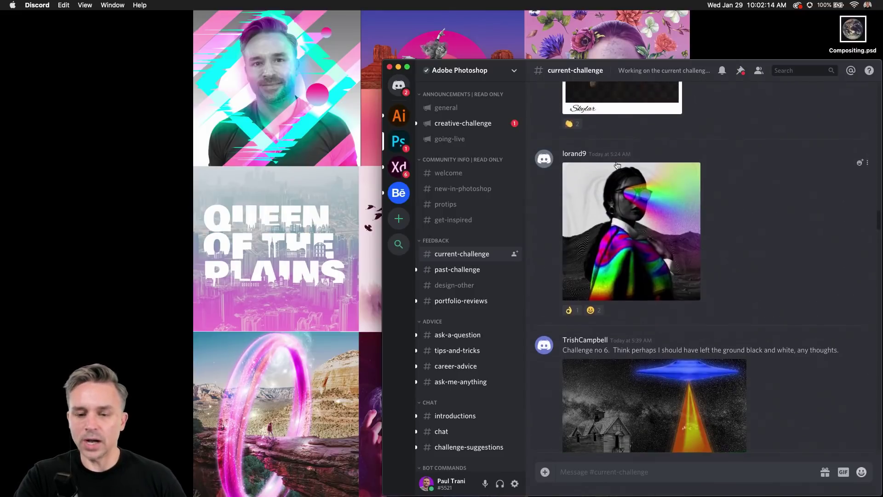
- Minimize Discord and open Compositing.psd from the desktop in Photoshop
left_click(398, 68)
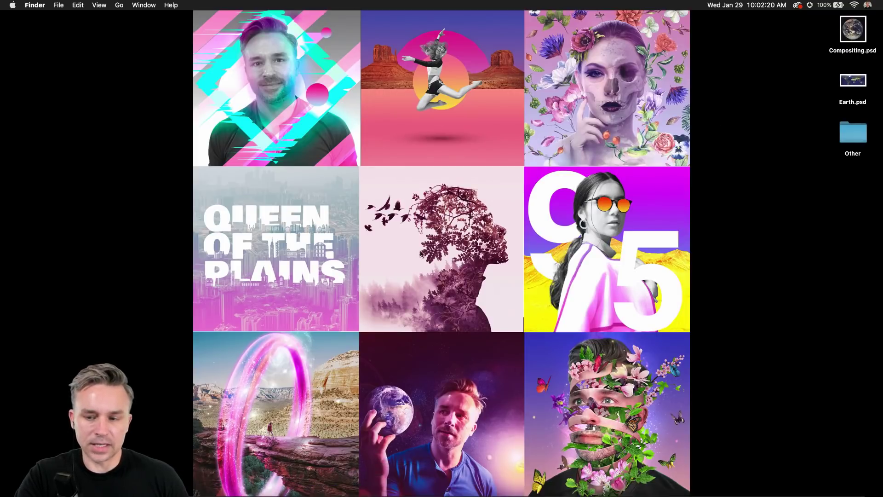
double_click(844, 35)
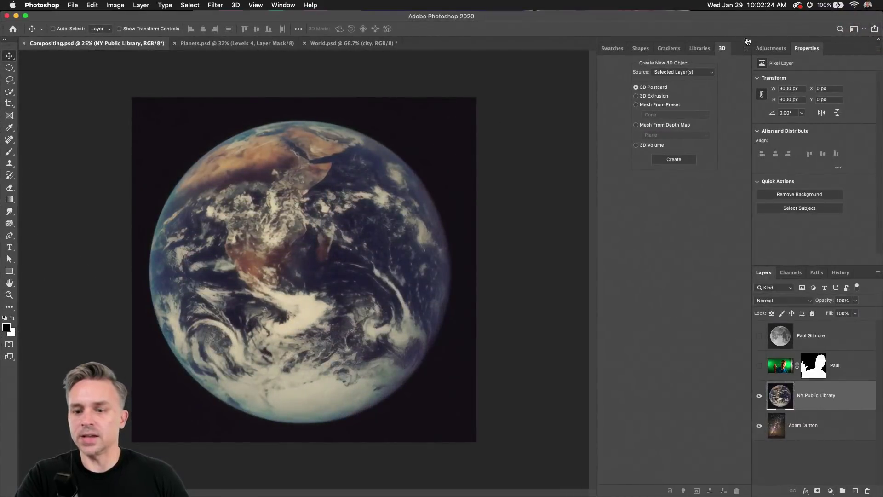
- Collapse the 3D panel group and float the Layers panel over the canvas, resized to fit all four layers
left_click(747, 40)
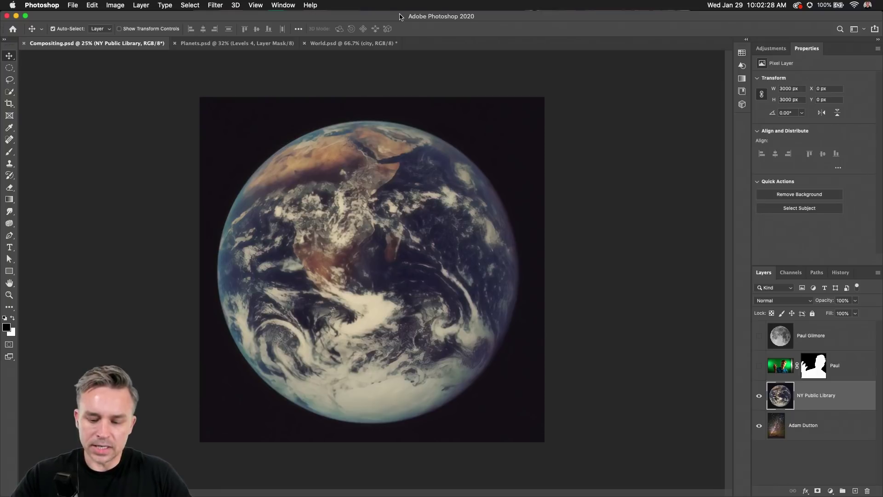
key("super+plus")
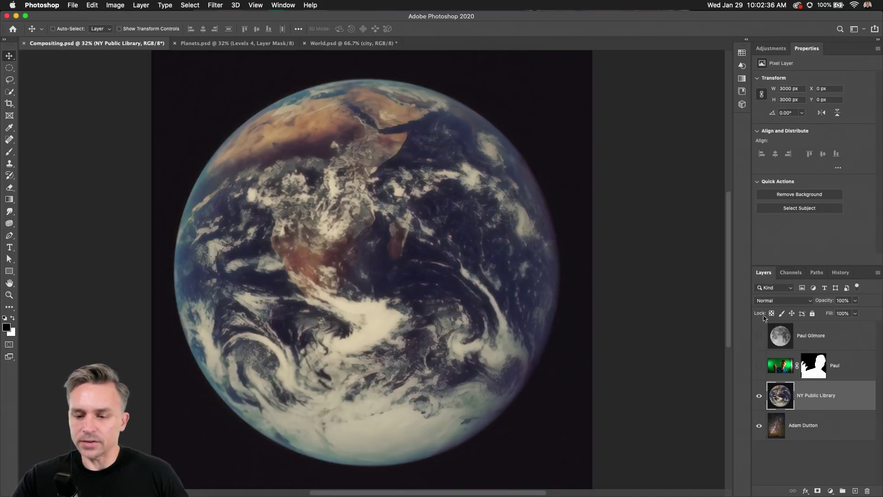
left_click_drag(767, 276, 588, 140)
left_click_drag(718, 405, 731, 359)
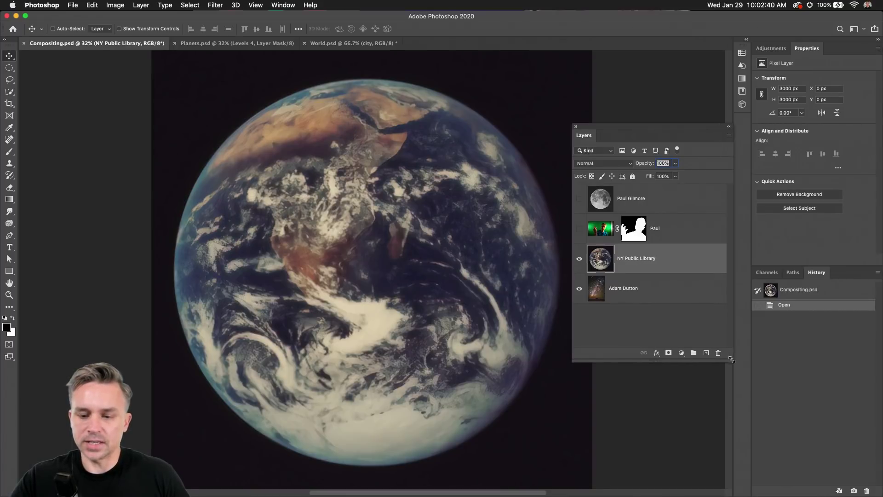
- Hide the NY Public Library Earth layer to inspect the starry sky, and show the masked portrait layer above it
left_click(579, 261)
left_click(580, 260)
left_click(580, 261)
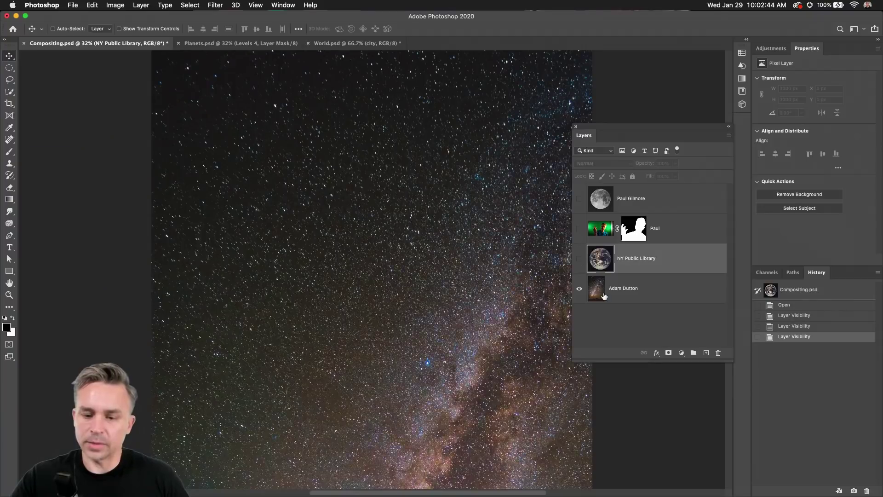
left_click(603, 295)
left_click(578, 232)
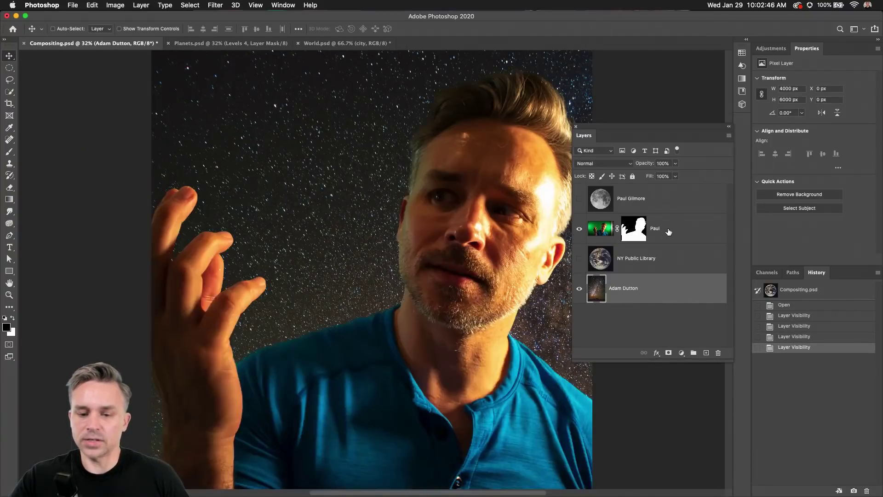
left_click(670, 231)
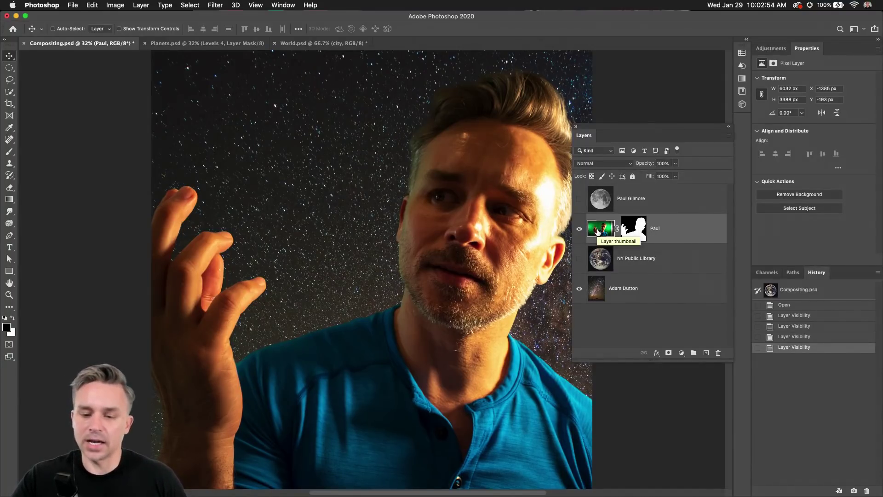
- Toggle the visibility of the portrait, Earth and moon layers to examine how the images stack with all of them shown
left_click(580, 201)
left_click(580, 206)
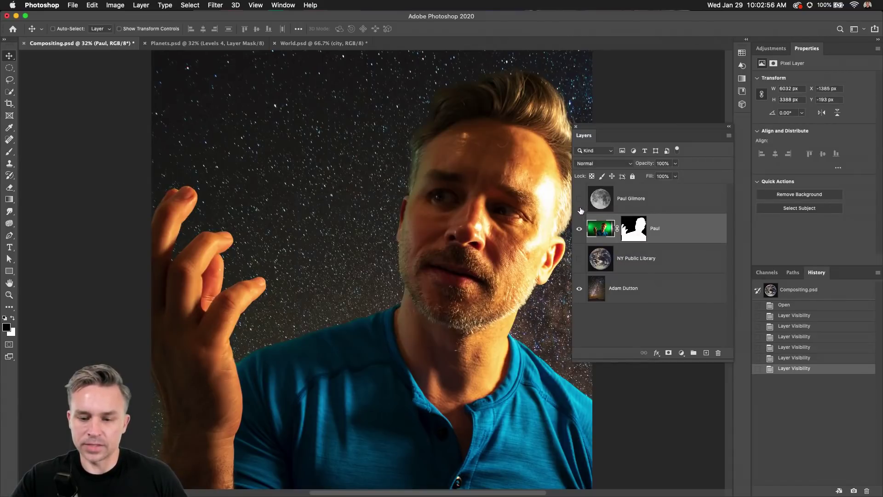
left_click(579, 228)
left_click(580, 259)
left_click(580, 229)
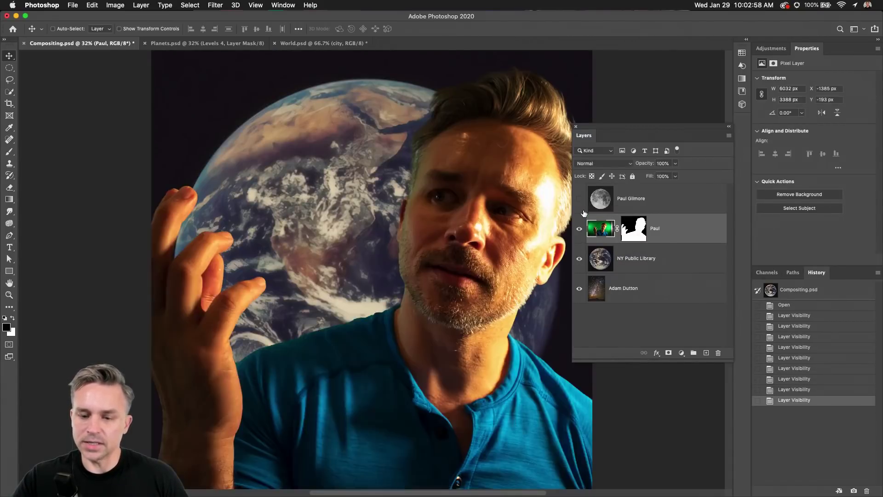
left_click(579, 199)
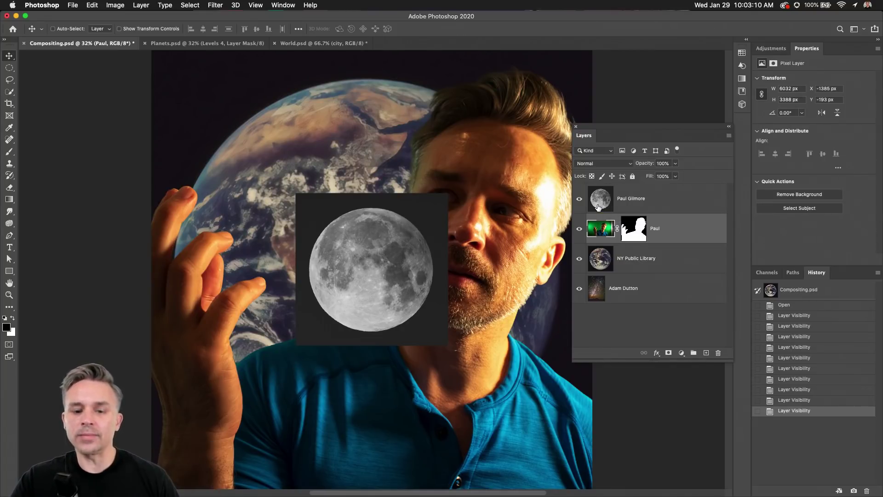
- Hide the moon and masked portrait layers and select the NY Public Library Earth layer
left_click_drag(576, 242, 578, 257)
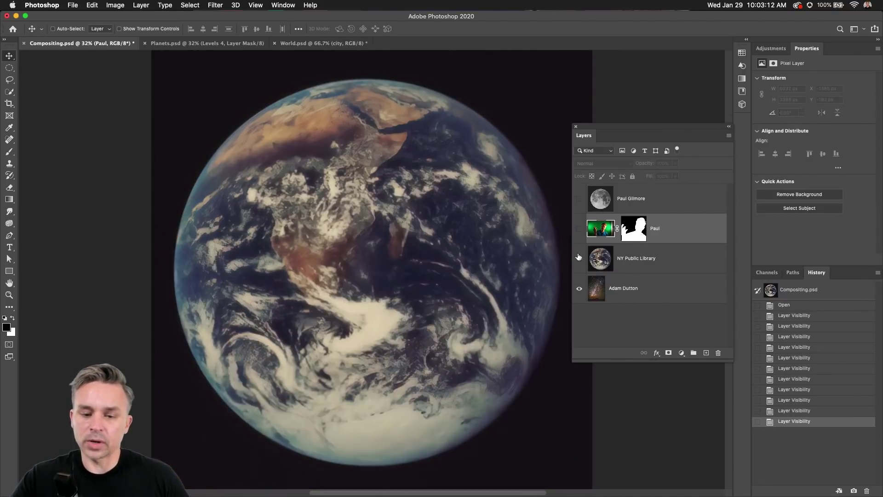
left_click(630, 271)
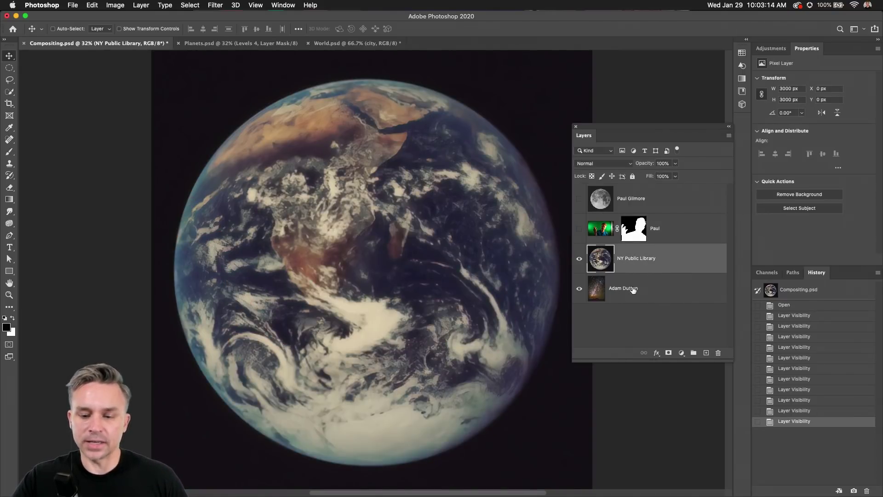
- Hide the NY Public Library Earth layer and dock the floating Layers panel back in the Channels, Paths and History group
left_click(632, 290)
left_click(579, 259)
left_click(639, 263)
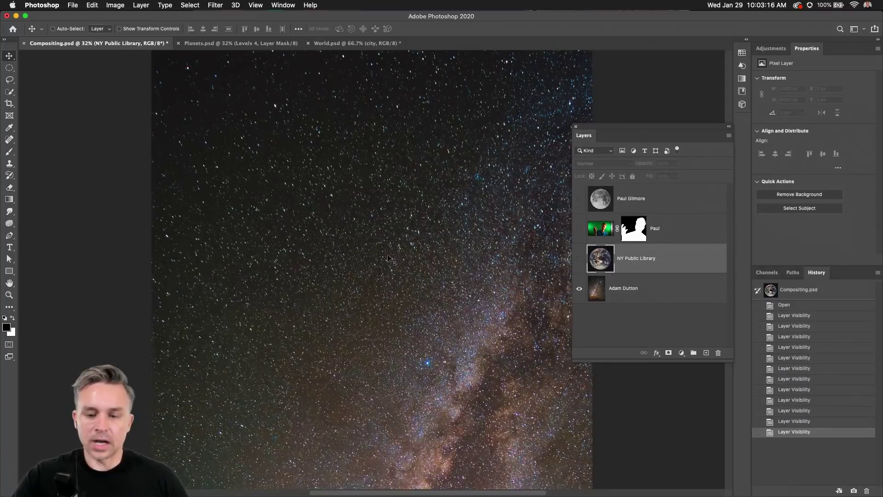
left_click_drag(618, 143, 797, 277)
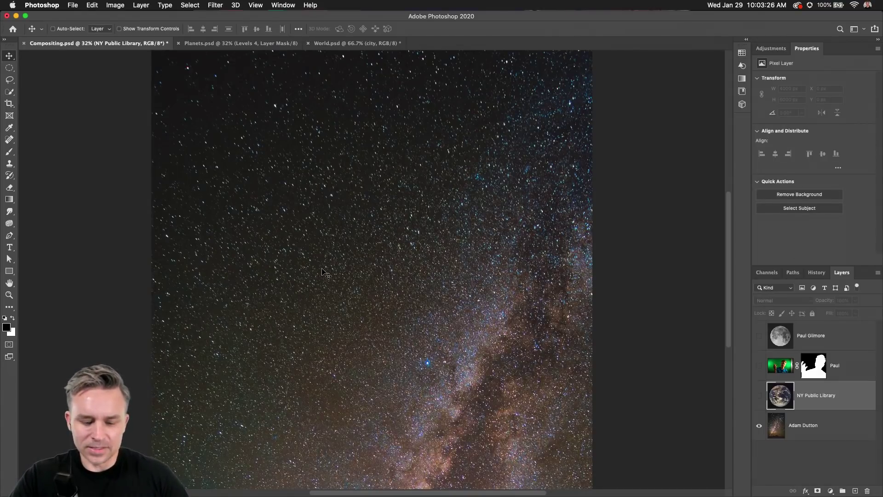
- Select the starry sky layer and move it to about X -385 px, Y -779 px to bring the Milky Way into view
key("super")
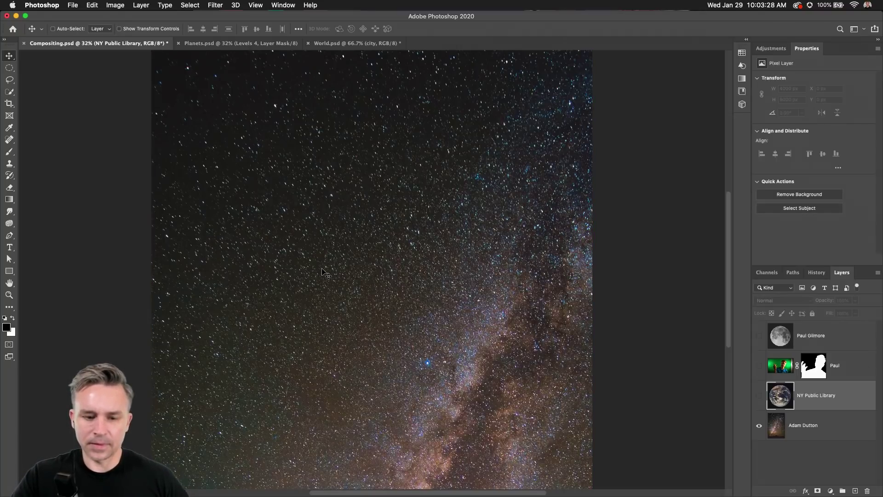
left_click(817, 429)
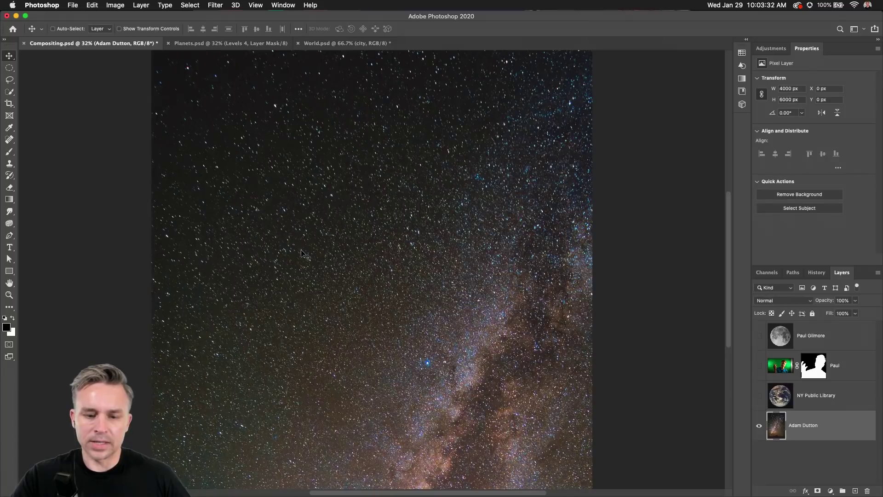
left_click_drag(317, 257, 305, 308)
- Free-transform the starry sky layer to reposition it at about X -604 px, Y -1500 px without scaling it
key("super+t")
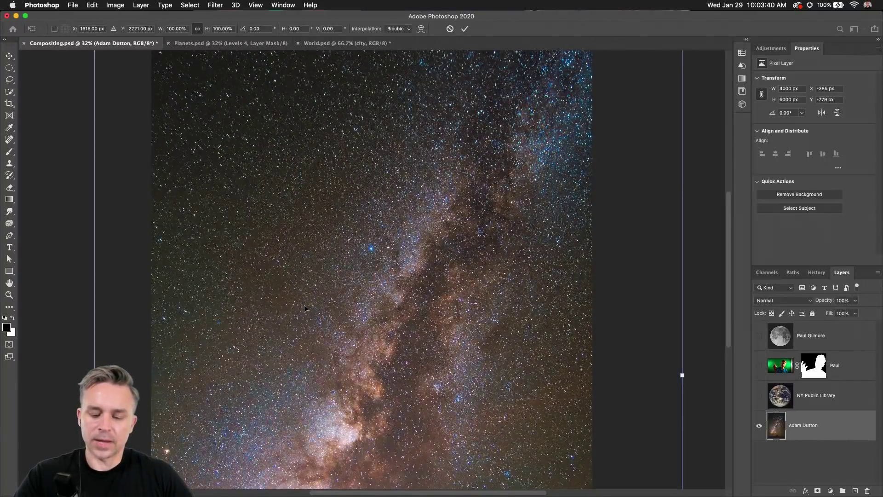
key("super+0")
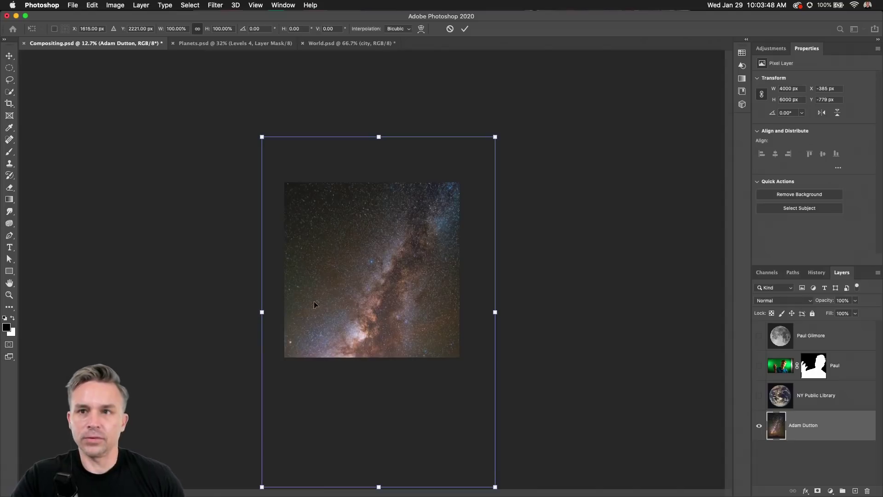
left_click_drag(314, 304, 291, 297)
key("super+plus")
key("super+plus")
key("super+minus")
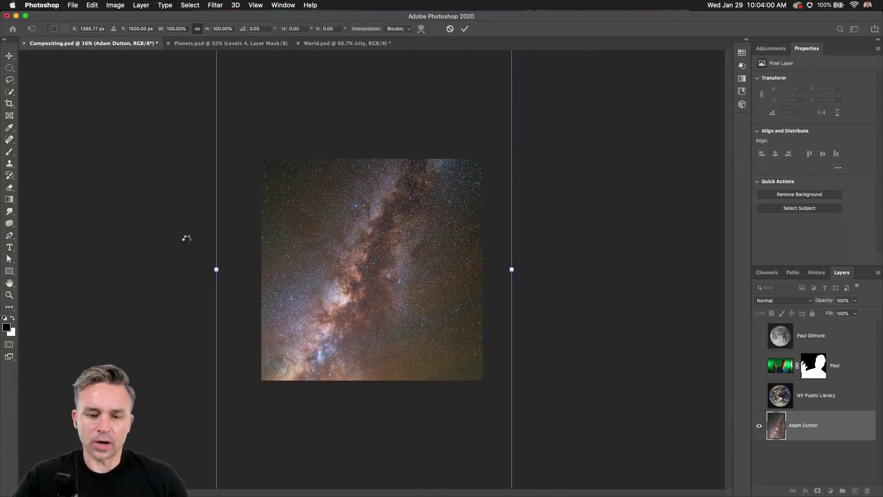
key("Return")
- Expand the canvas to the full sky image with Reveal All, and show the Earth and masked portrait layers
left_click(109, 4)
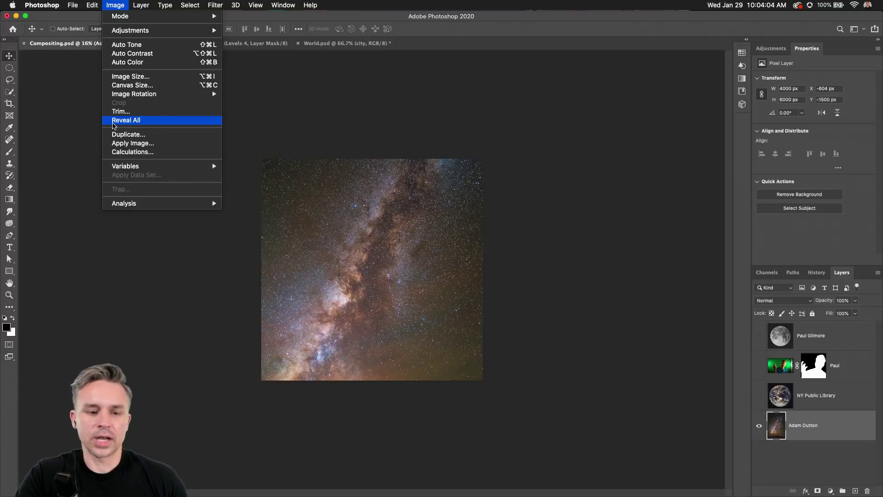
left_click(113, 120)
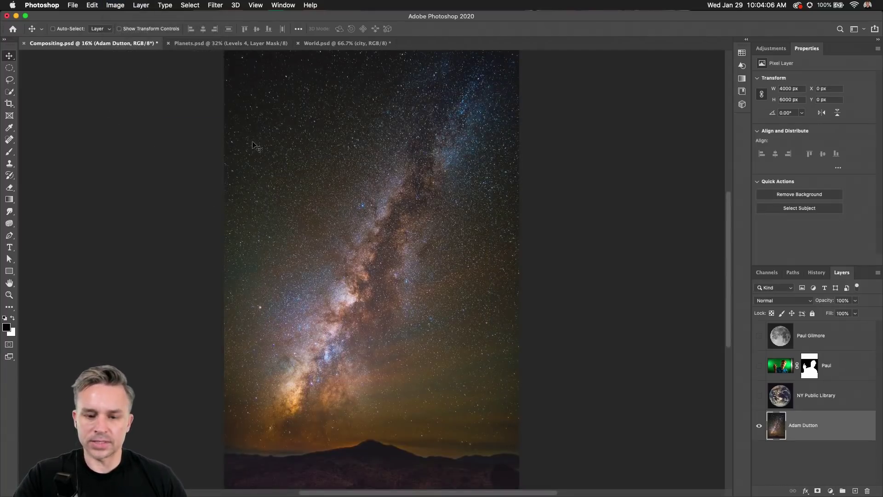
left_click(757, 398)
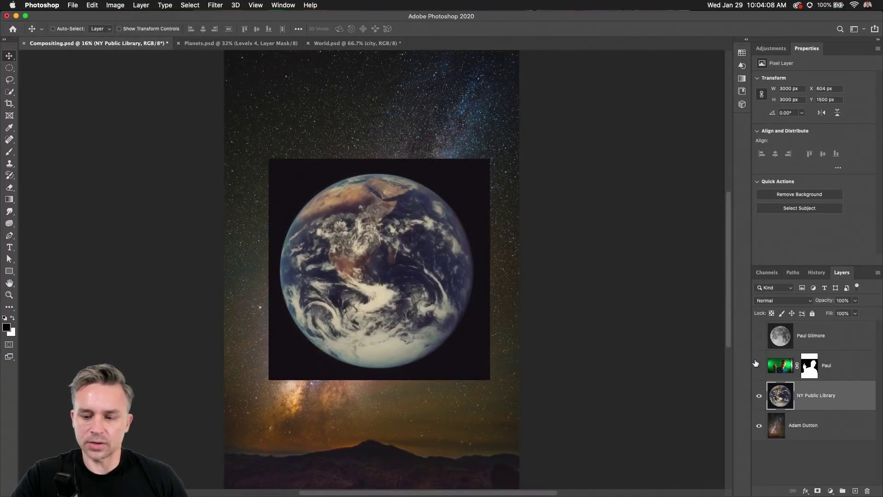
left_click(759, 367)
left_click(827, 367)
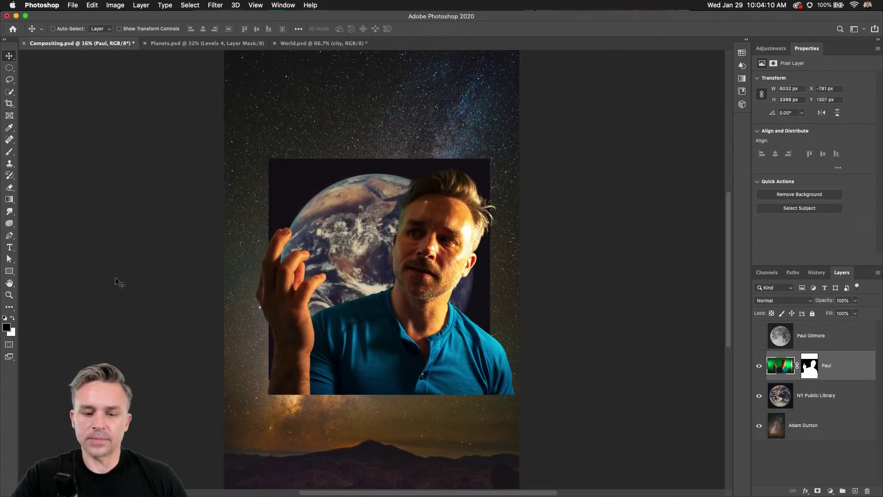
key("super+equal")
key("super+equal")
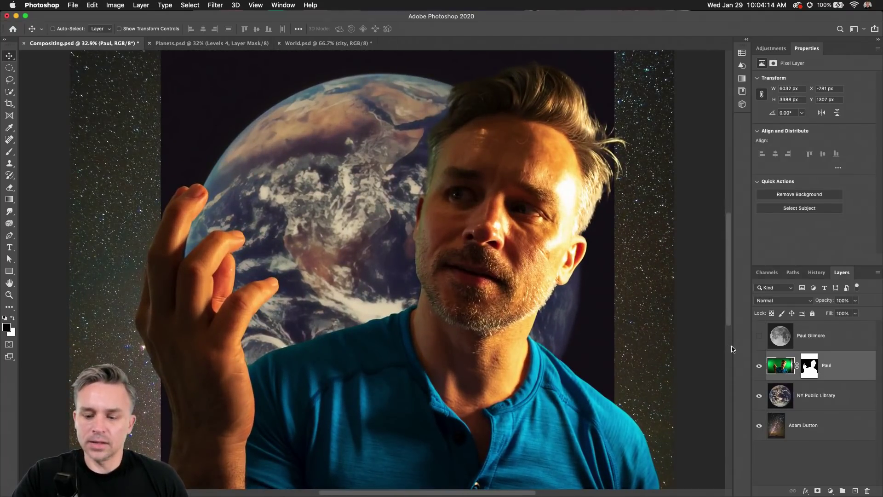
- Hide the masked portrait layer and select the NY Public Library Earth layer
left_click(759, 366)
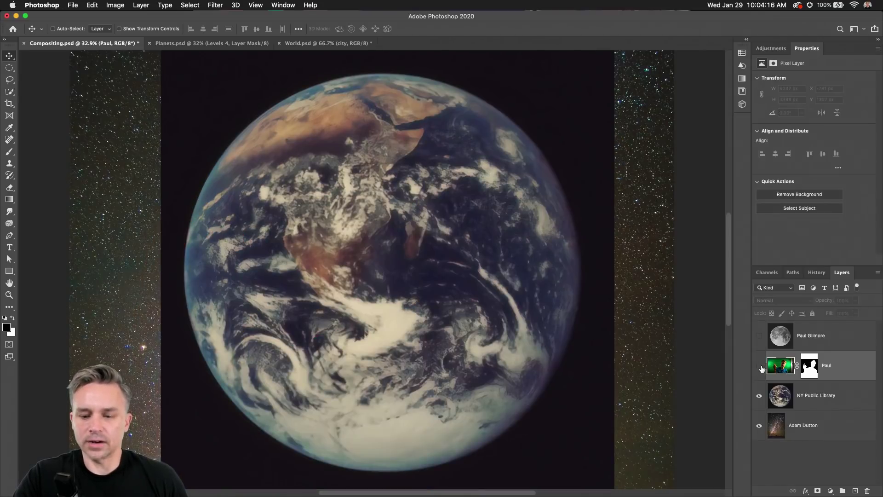
left_click(806, 396)
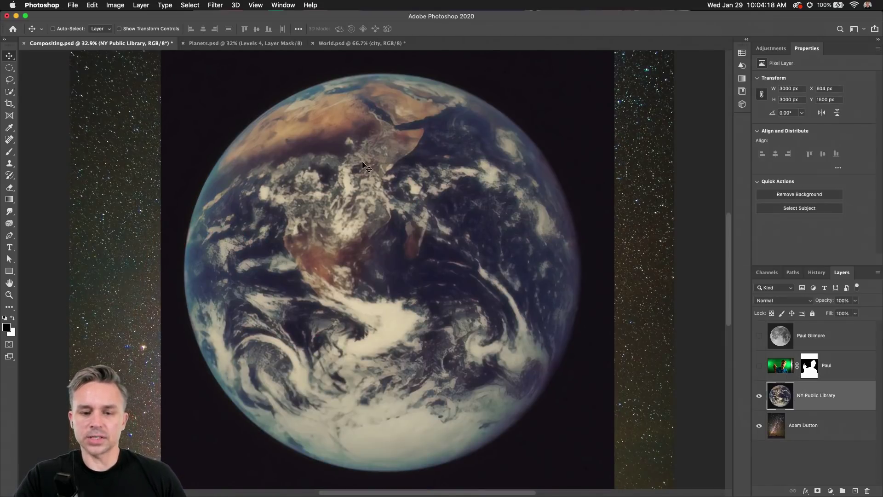
left_click_drag(280, 237, 275, 229)
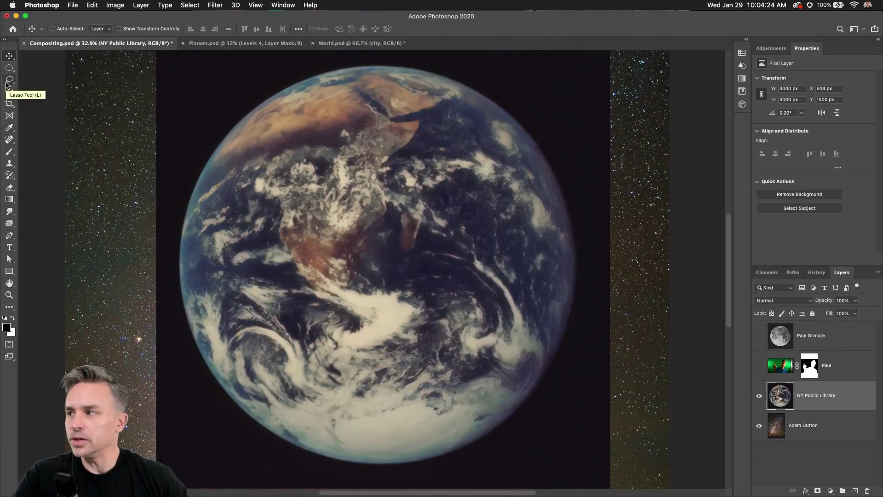
- Try out a circular Elliptical Marquee selection about 2584 px wide around the Earth, and deselect everything
left_click(7, 69)
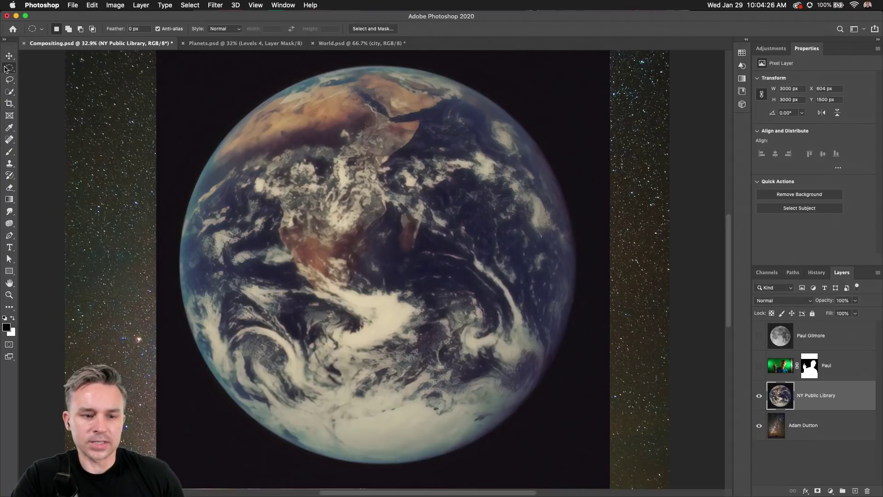
left_click(9, 68)
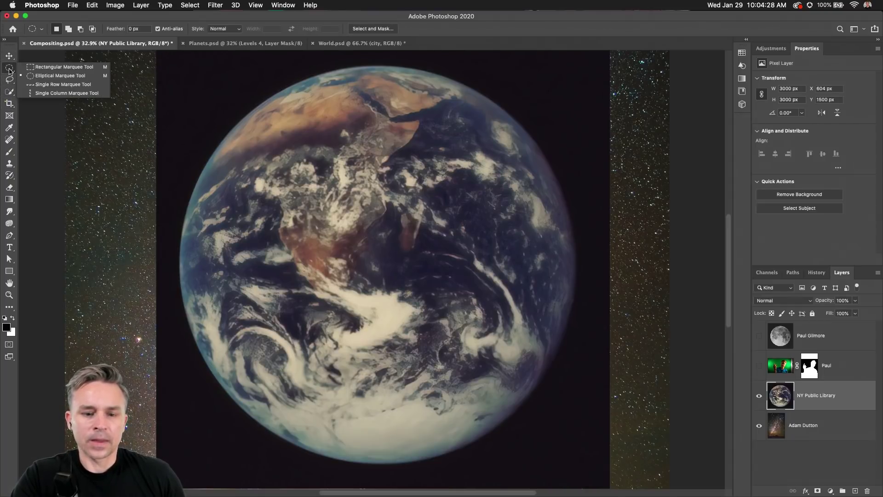
left_click(46, 77)
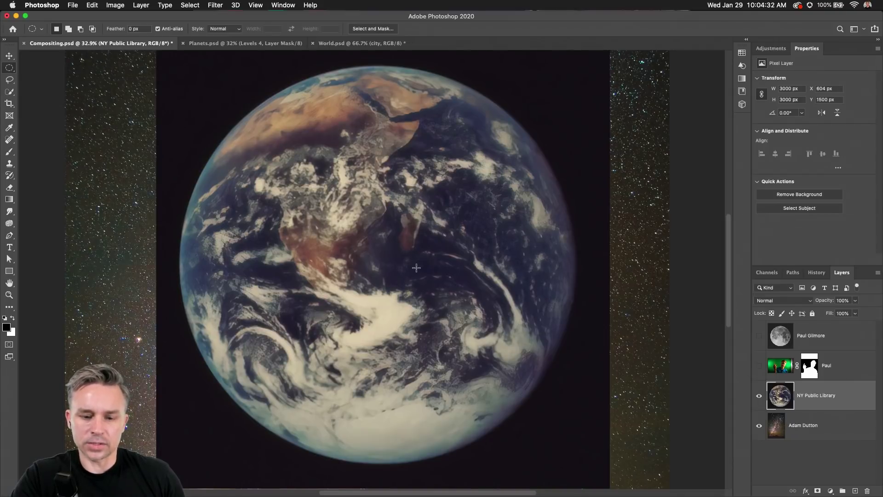
left_click_drag(376, 264, 521, 411)
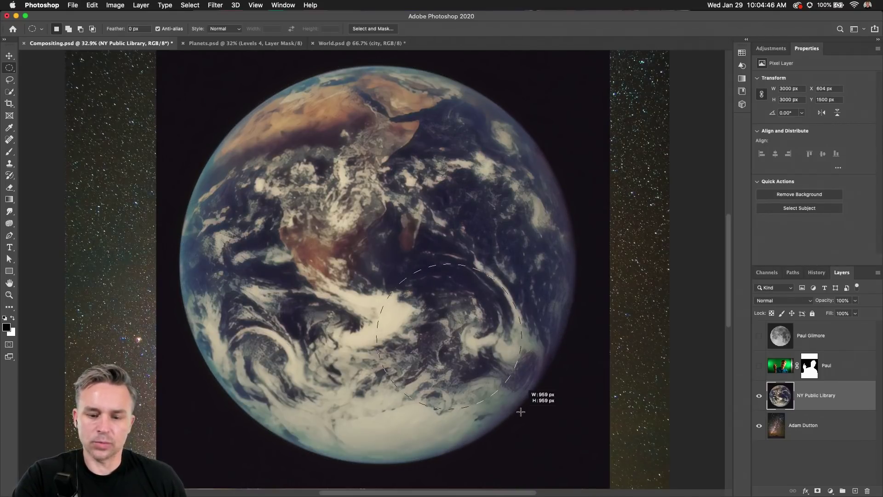
left_click_drag(497, 384, 583, 461)
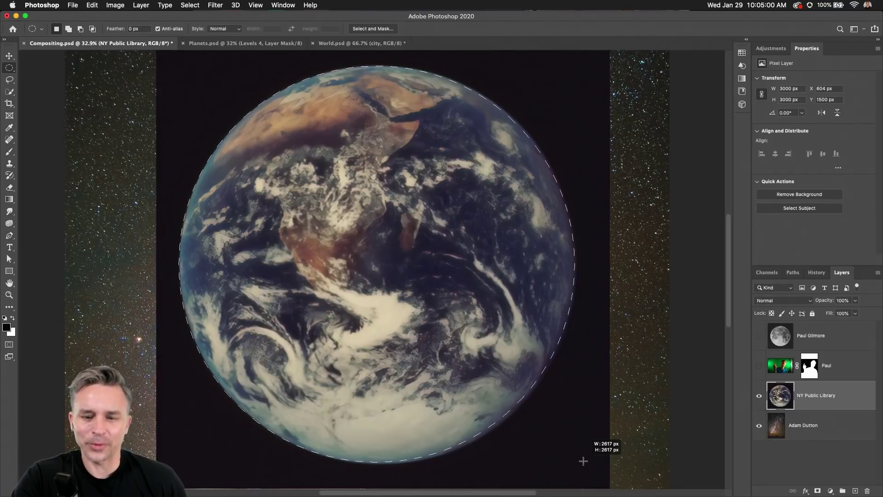
mouse_move(583, 461)
left_mouse_down()
mouse_move(567, 428)
mouse_move(643, 455)
mouse_move(507, 446)
mouse_move(632, 374)
mouse_move(580, 423)
mouse_move(638, 398)
mouse_move(633, 410)
mouse_move(606, 373)
mouse_move(545, 444)
mouse_move(542, 432)
mouse_move(445, 456)
mouse_move(662, 481)
mouse_move(561, 439)
mouse_move(583, 453)
left_mouse_up()
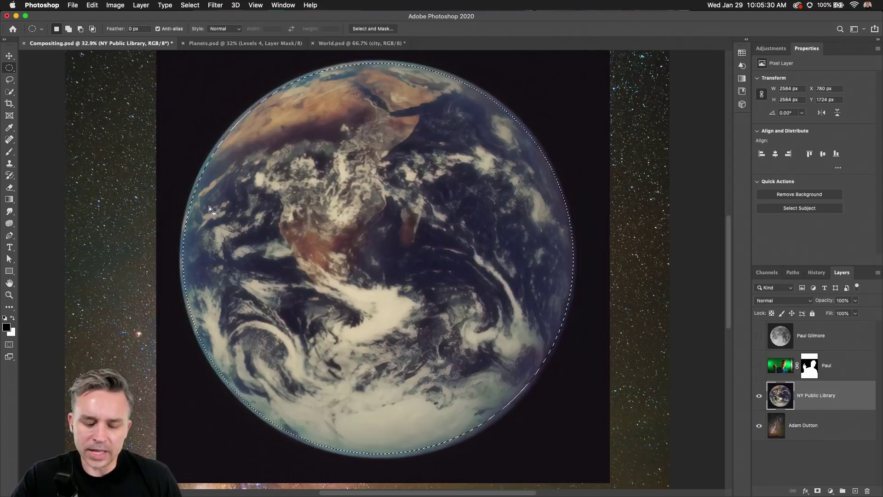
left_click_drag(260, 227, 267, 235)
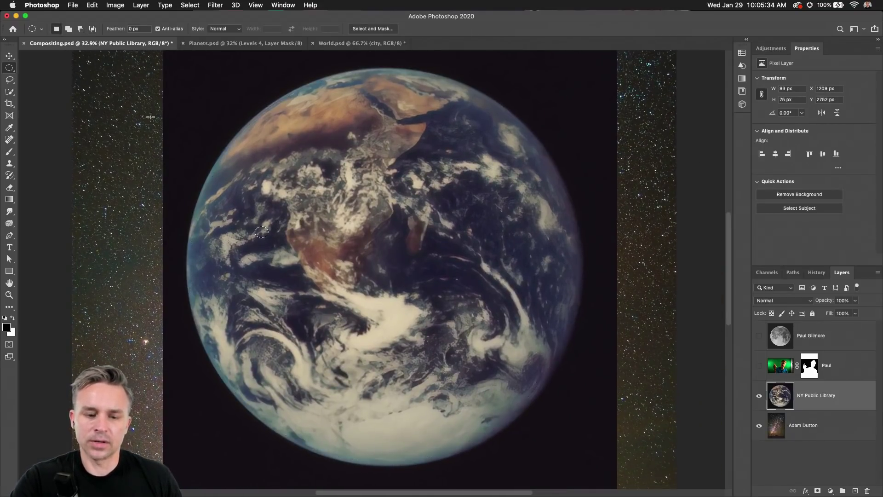
key("super+d")
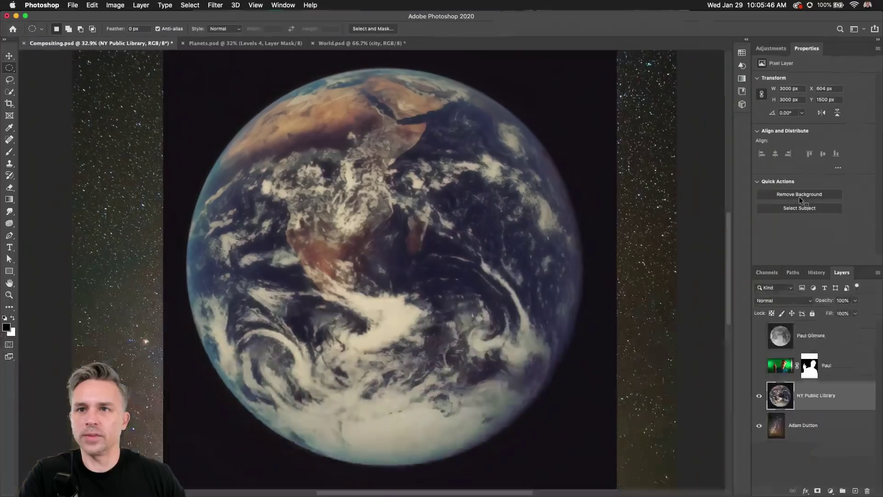
- Mask out the Earth layer's black surroundings with Remove Background and convert the layer to a Smart Object
left_click(800, 195)
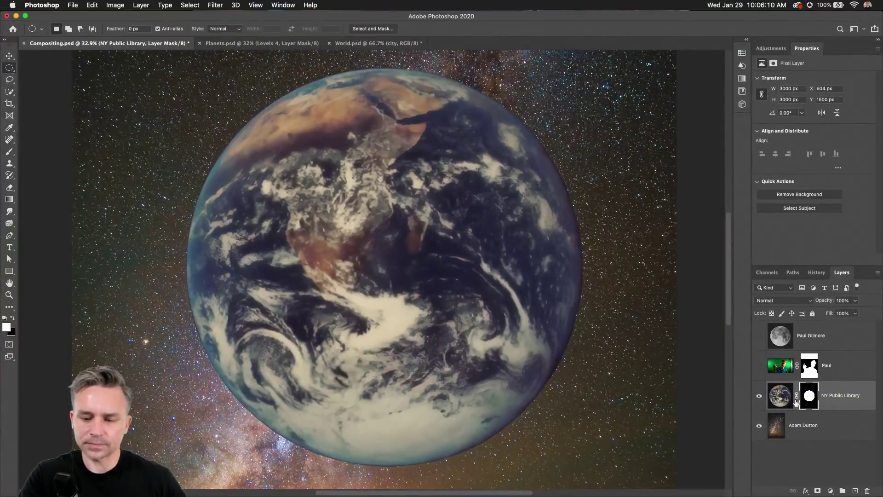
key("super+2")
right_click(842, 402)
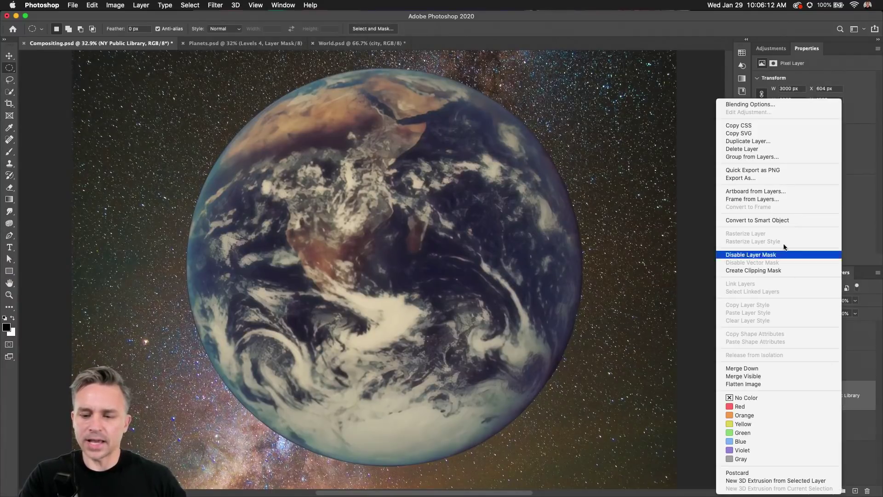
left_click(781, 220)
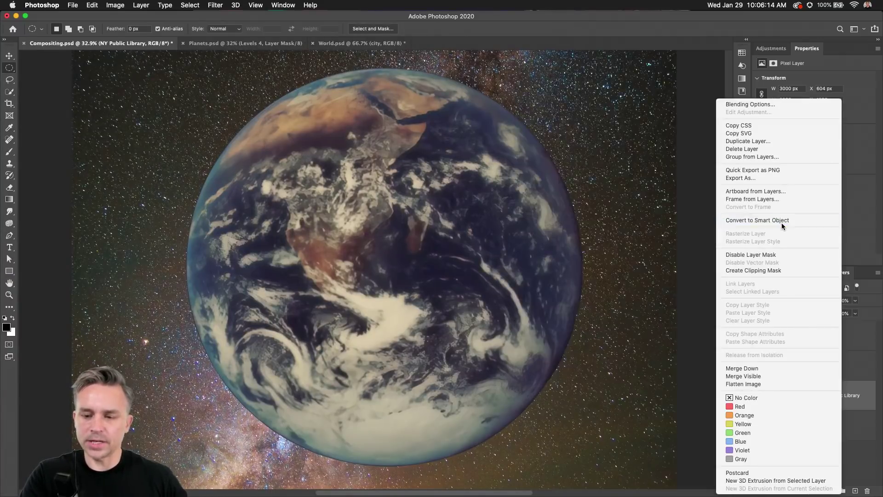
- Scale the Earth smart object down to about 1454 × 1458 px and move it to about X 380 px, Y 2123 px
key("super+t")
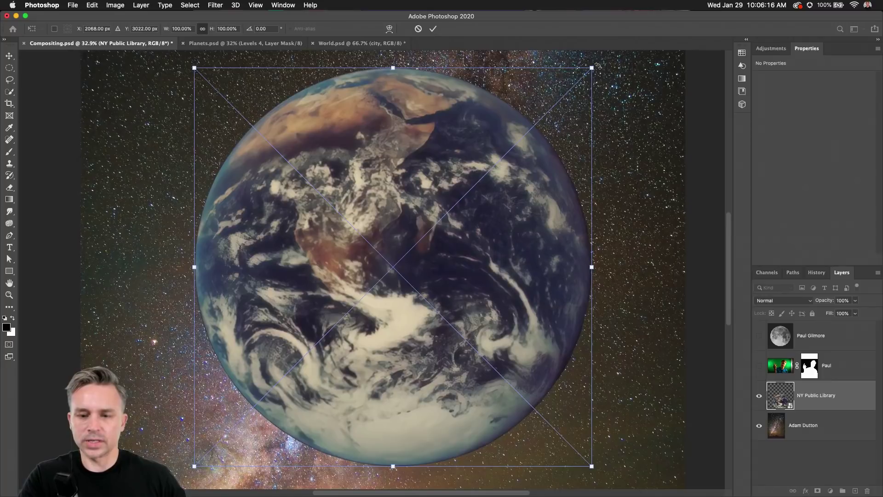
left_click_drag(597, 65, 459, 260)
key("Return")
key("m")
left_click_drag(308, 315, 278, 229)
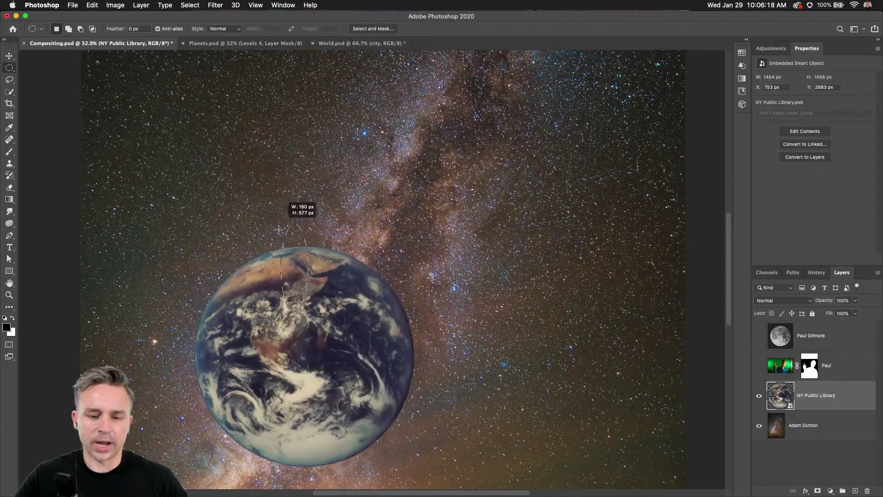
left_click(38, 111)
left_click(8, 57)
left_click_drag(296, 393, 241, 278)
- Show the masked portrait layer and fit the Earth behind the raised fingers, scaled to about 1311 × 1319 px at X 590 px, Y 1842 px
left_click(759, 368)
left_click(830, 368)
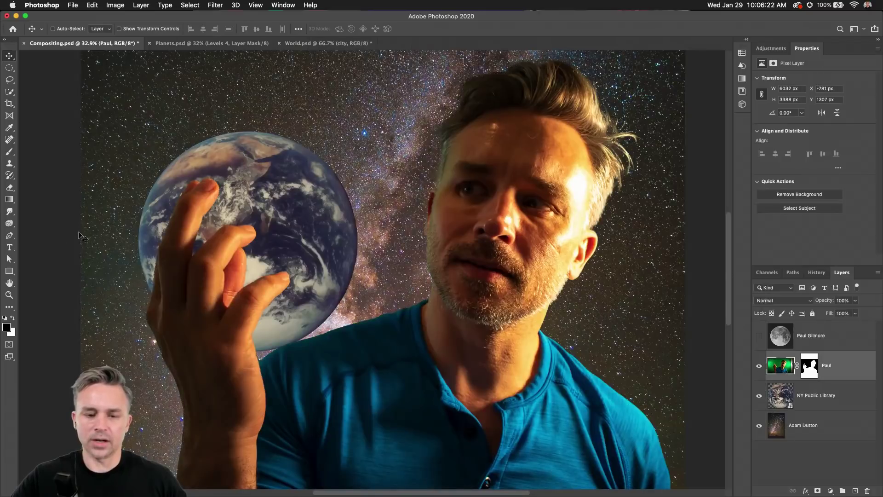
key("super+minus")
left_click(823, 395)
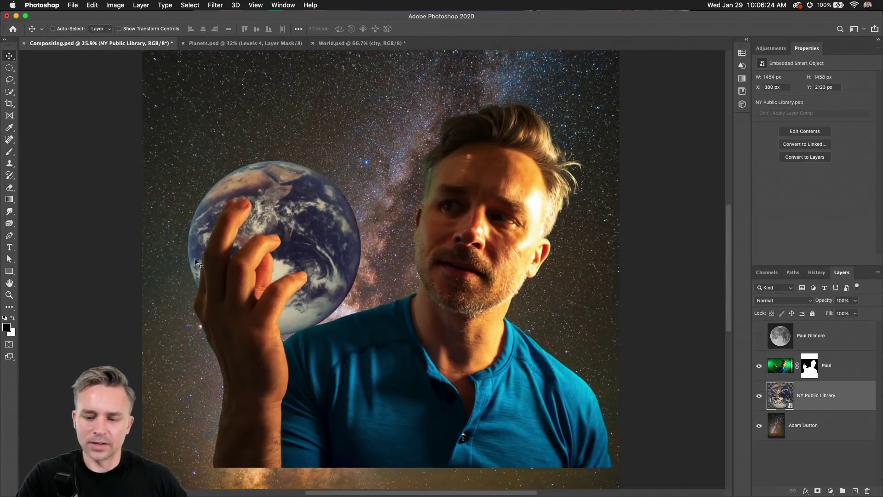
left_click_drag(154, 243, 174, 205)
key("super+t")
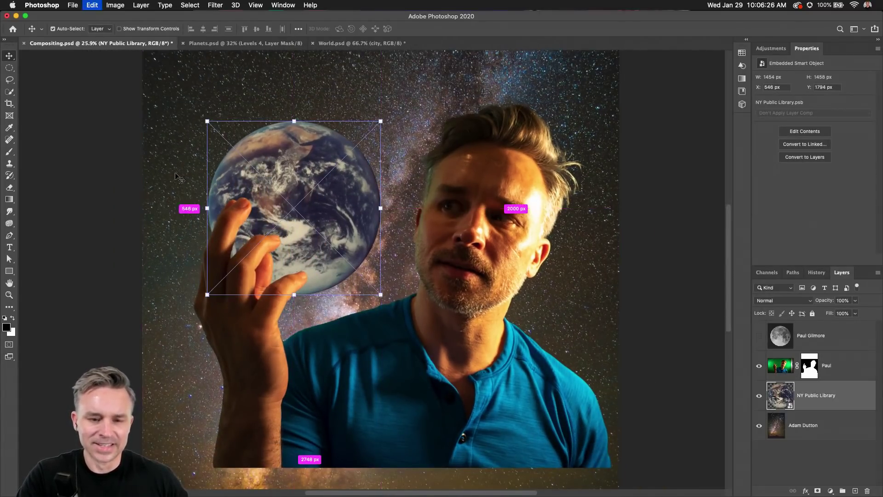
left_click_drag(208, 122, 225, 143)
left_click_drag(264, 185, 252, 176)
key("Return")
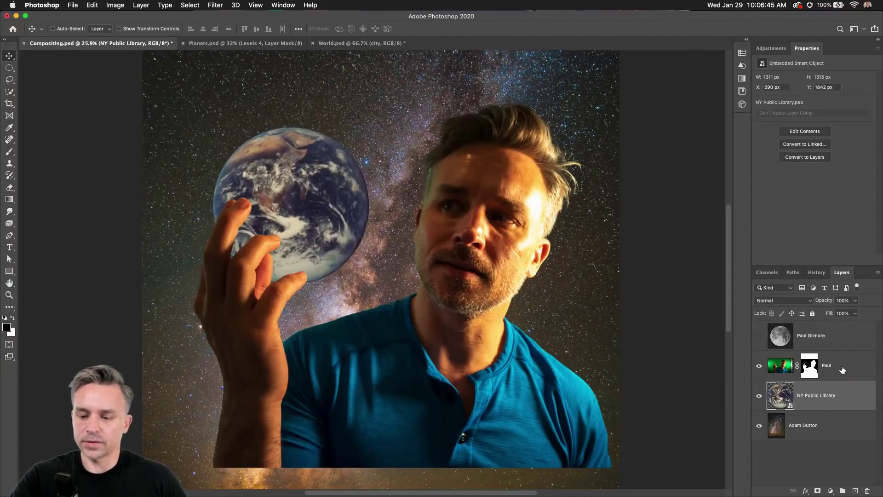
- Add a Hue/Saturation adjustment layer above the masked portrait layer and fully desaturate it
left_click(837, 372)
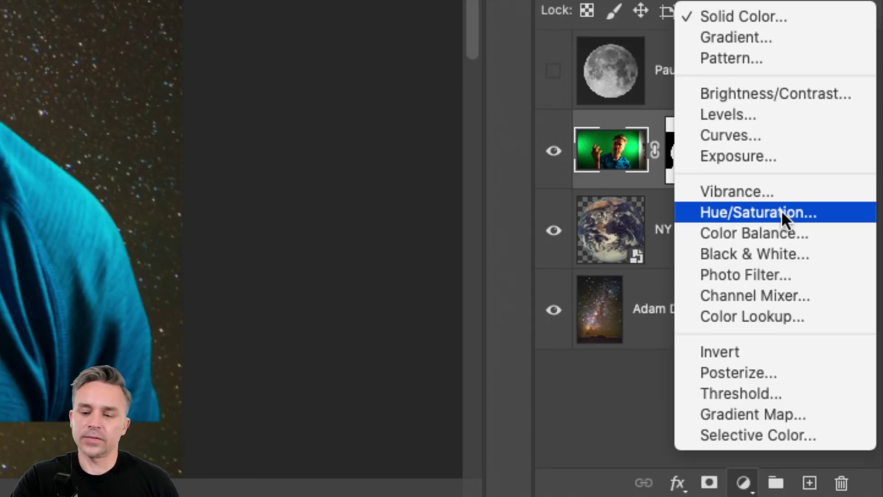
left_click(781, 212)
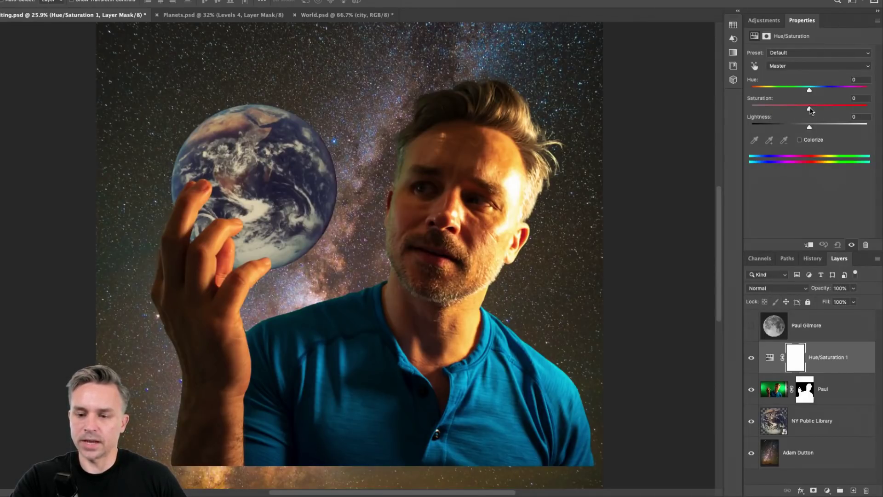
left_click_drag(811, 110, 740, 114)
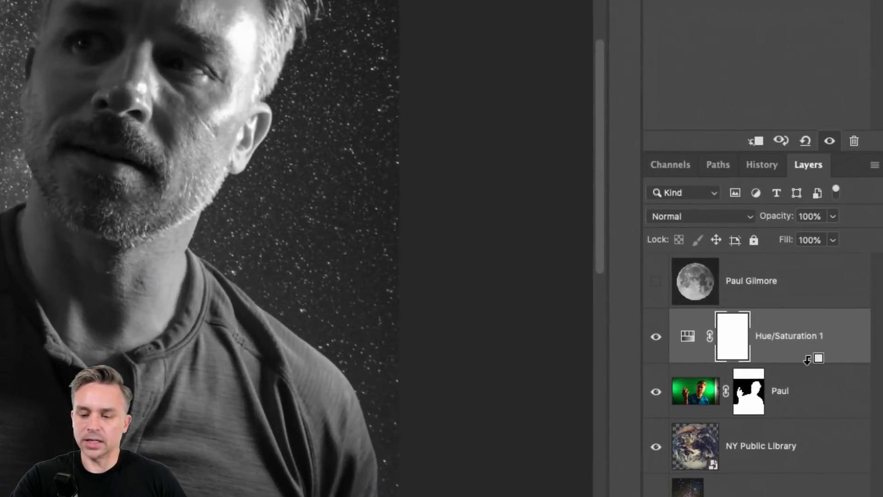
- Clip the Hue/Saturation adjustment to the masked portrait layer and compare the image with the adjustment off and on
left_click(839, 370, "alt")
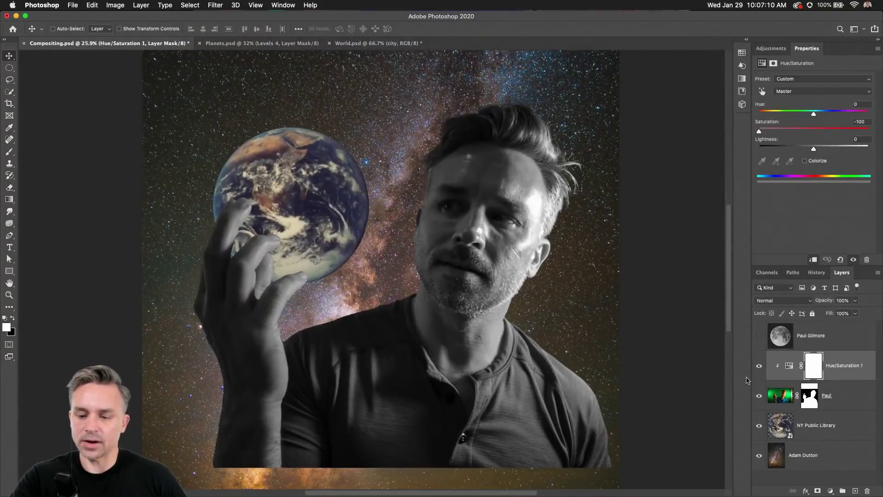
left_click(760, 370)
left_click(760, 370)
left_click(760, 370)
left_click(760, 370)
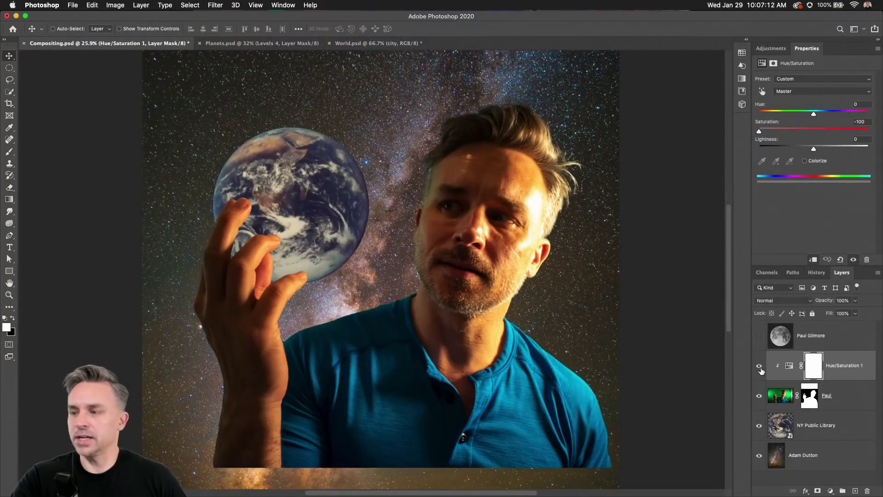
left_click(760, 370)
left_click(761, 369)
- Set the clipped Hue/Saturation adjustment's saturation to -46 and hide the adjustment layer
left_click_drag(768, 134, 790, 134)
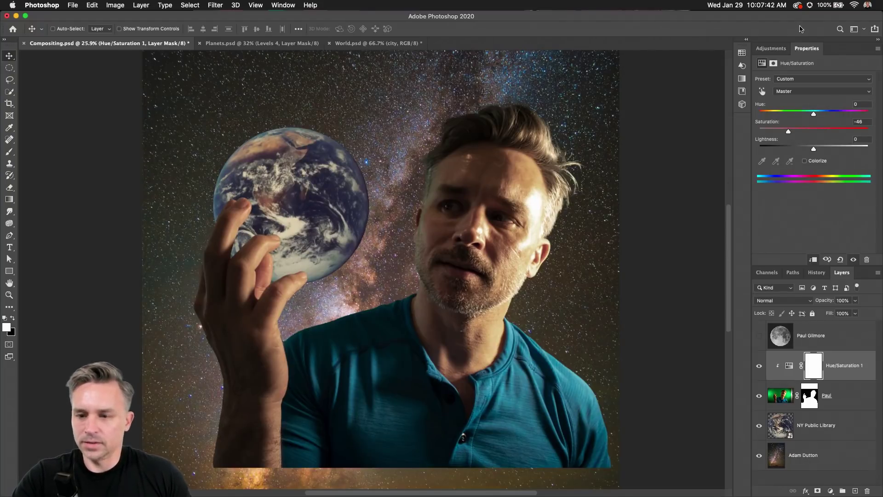
double_click(836, 51)
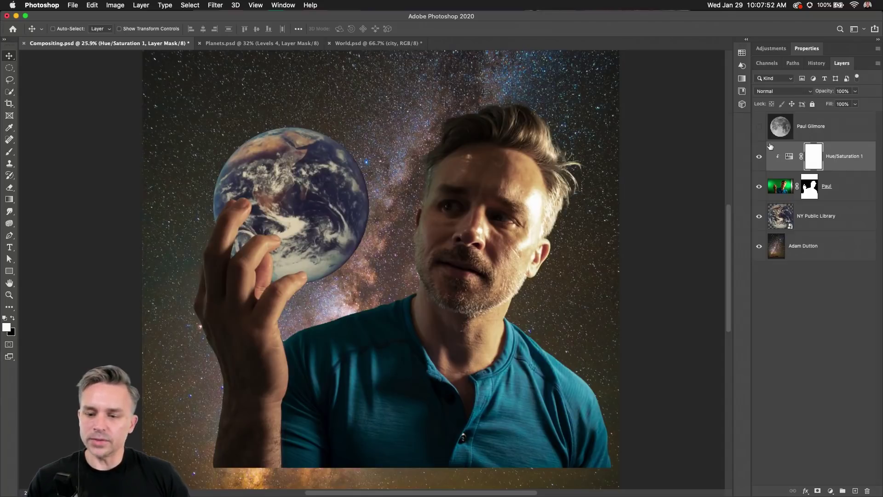
left_click(759, 159)
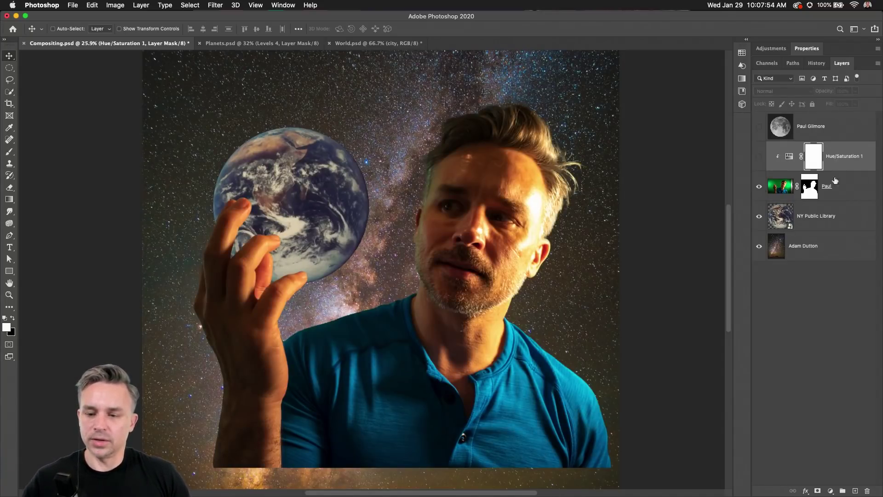
left_click(852, 184)
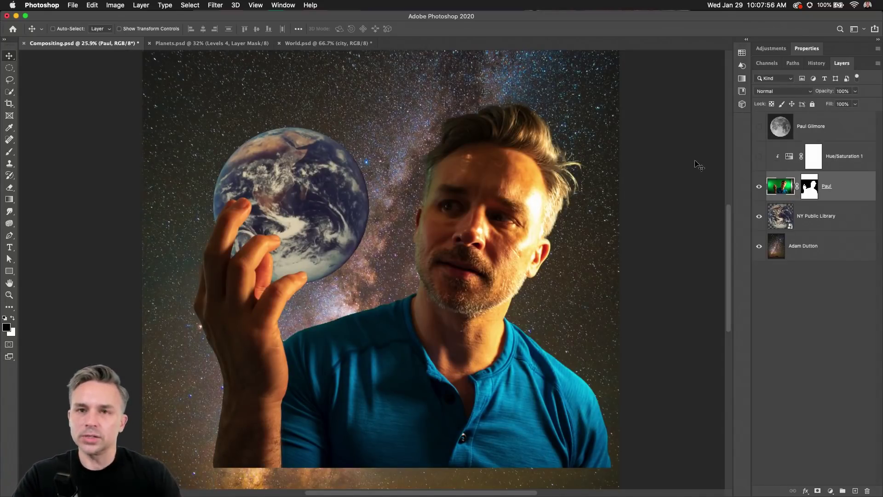
- Duplicate the NY Public Library smart object, rasterize the upper copy and rename it Earth
left_click(819, 222)
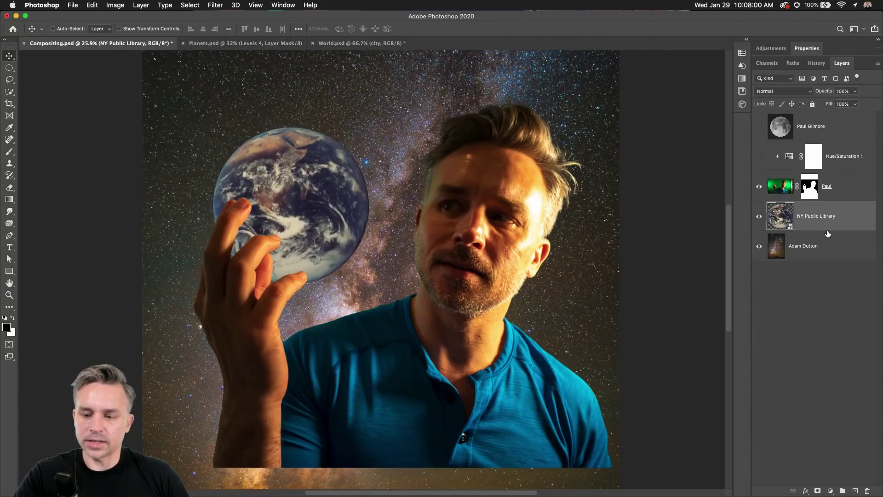
left_click_drag(828, 229, 855, 485)
right_click(819, 215)
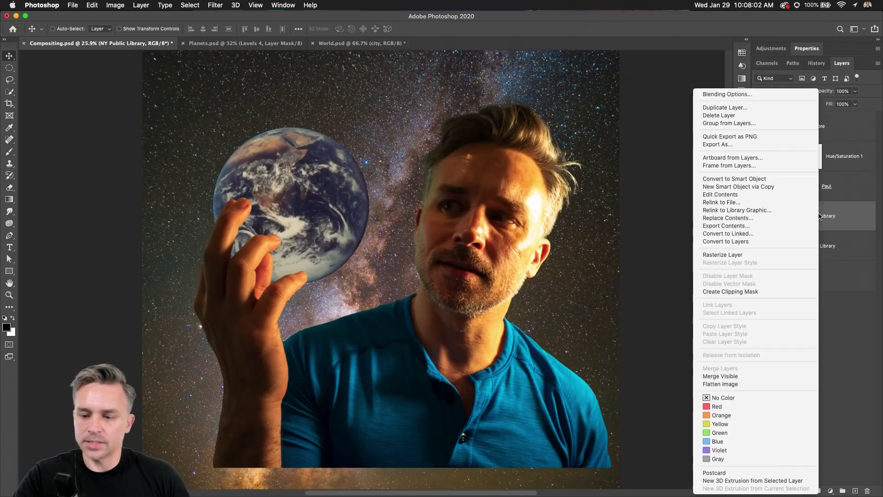
left_click(734, 254)
double_click(808, 216)
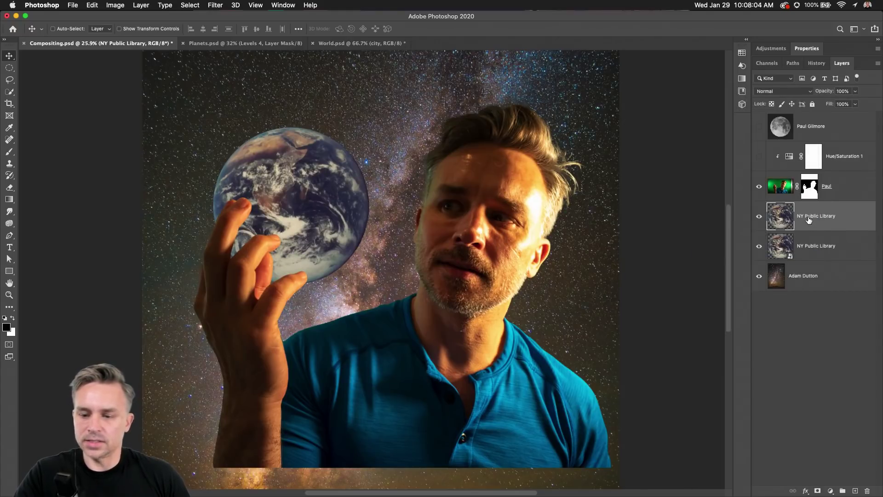
type("Earth")
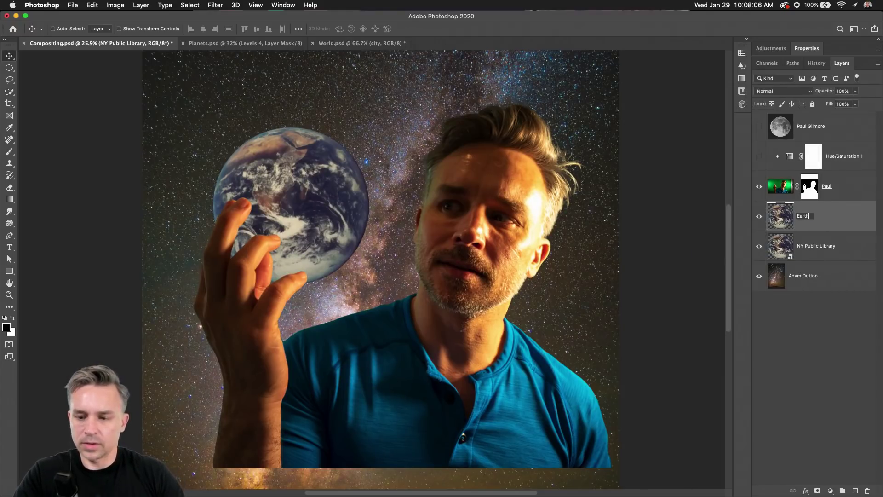
key("Return")
- Duplicate the masked portrait layer and apply the layer mask on the upper copy
left_click(813, 195)
left_click_drag(835, 203, 854, 490)
right_click(846, 190)
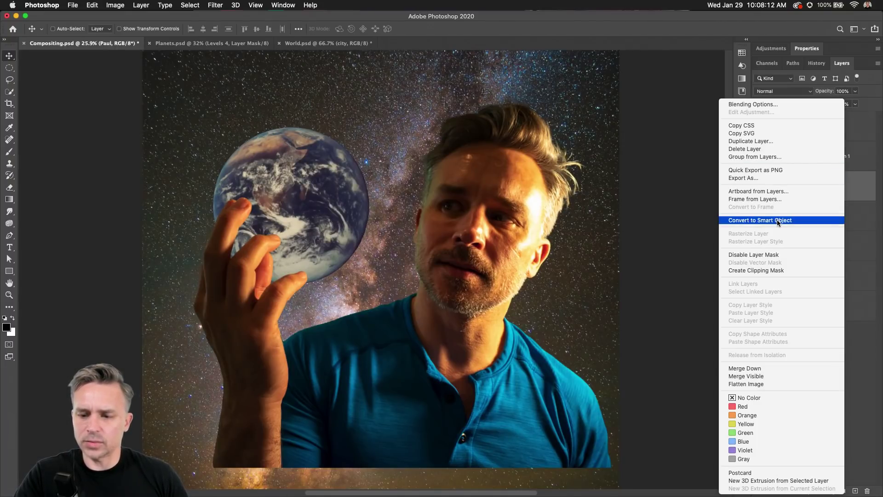
key("Escape")
right_click(808, 187)
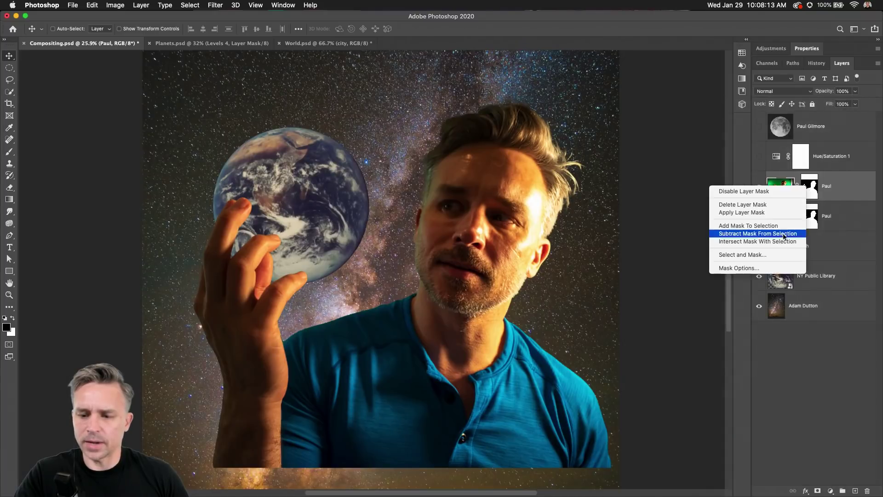
left_click(766, 212)
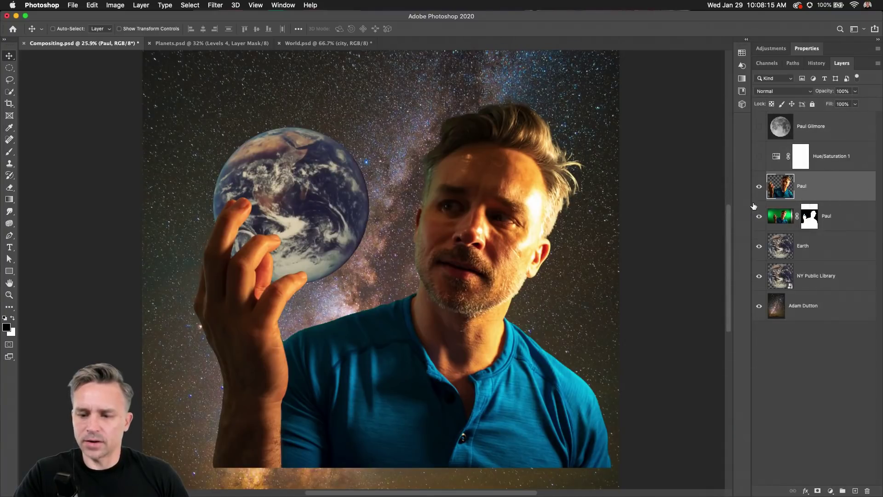
- Place the portrait copy without a mask beneath the masked original, and hide the original, the NY Public Library smart object and the starry background
right_click(852, 192)
key("Escape")
left_click_drag(852, 192, 822, 245)
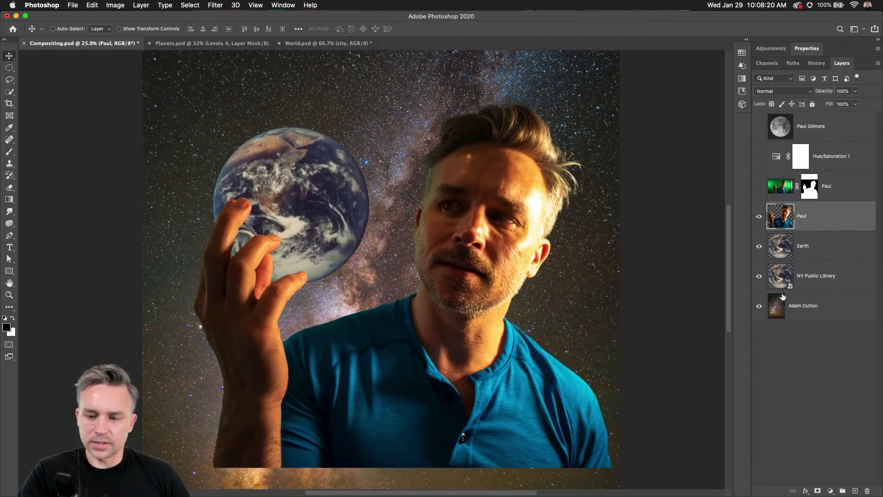
left_click(759, 305)
left_click(759, 276)
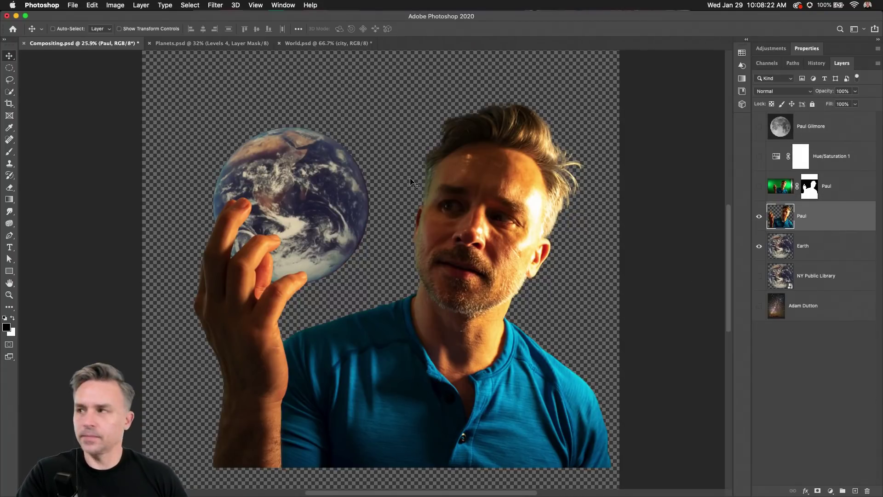
- Open the Match Color adjustment for the portrait layer whose mask has been applied
scroll(411, 206, "up", 1)
scroll(411, 206, "up", 3)
scroll(325, 236, "up", 2)
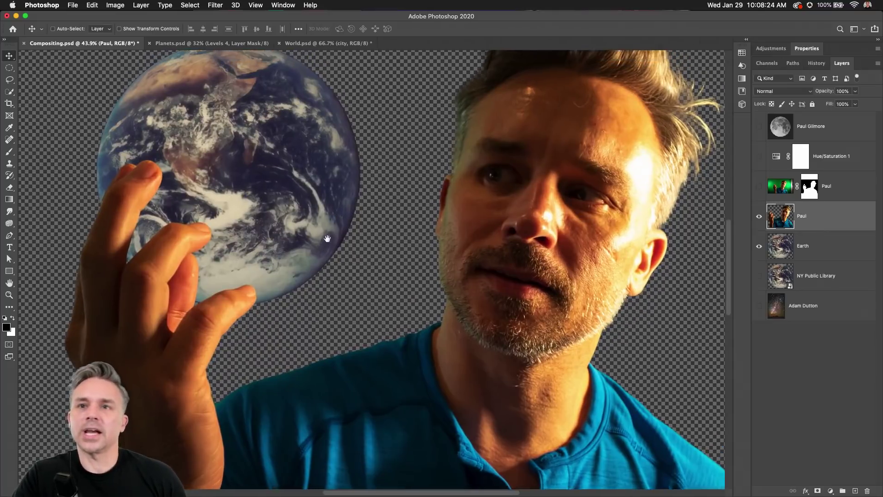
left_click(828, 250)
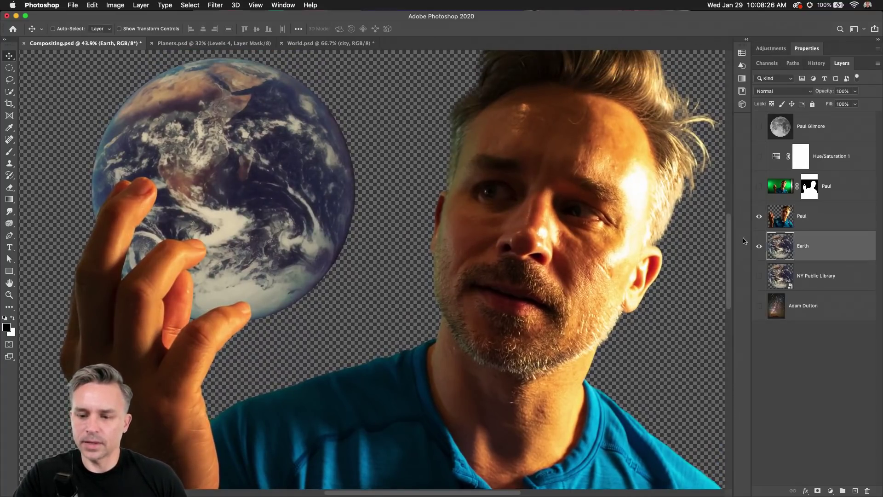
left_click(815, 222)
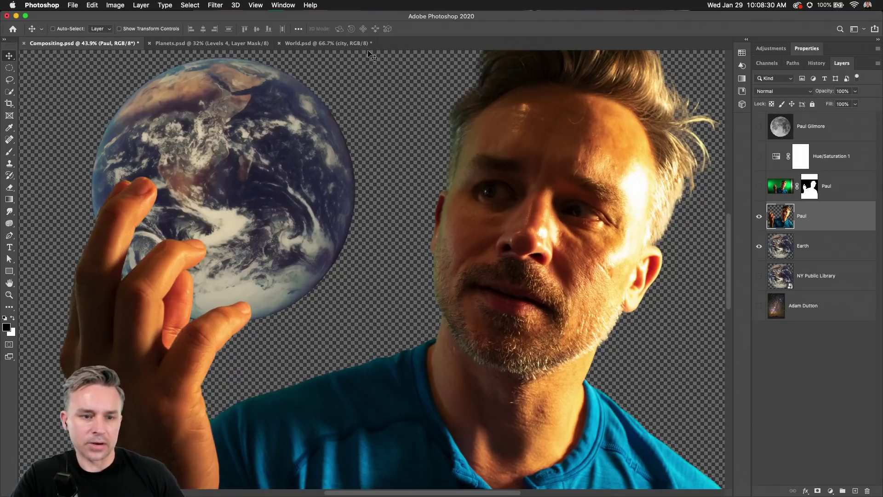
left_click(807, 251)
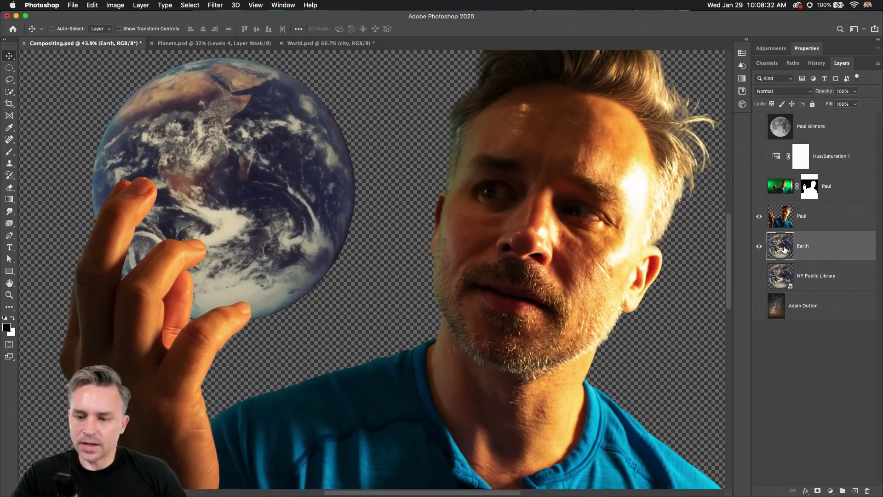
left_click(822, 220)
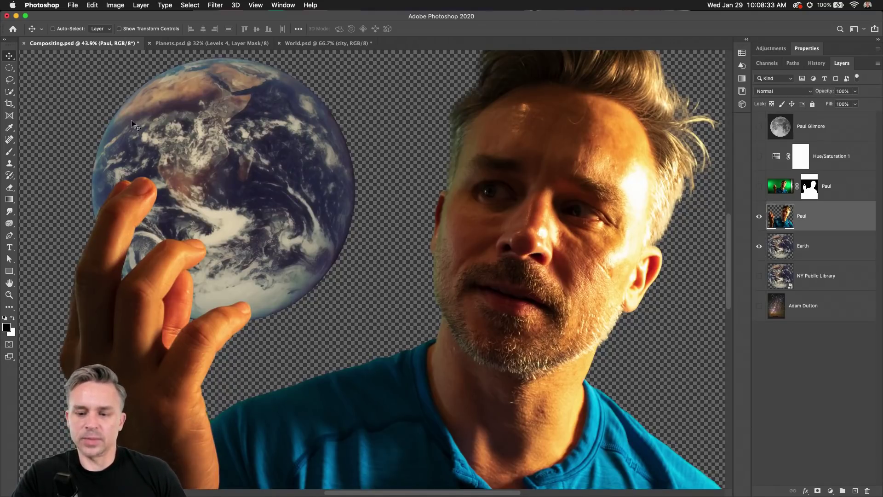
left_click(135, 6)
mouse_move(122, 5)
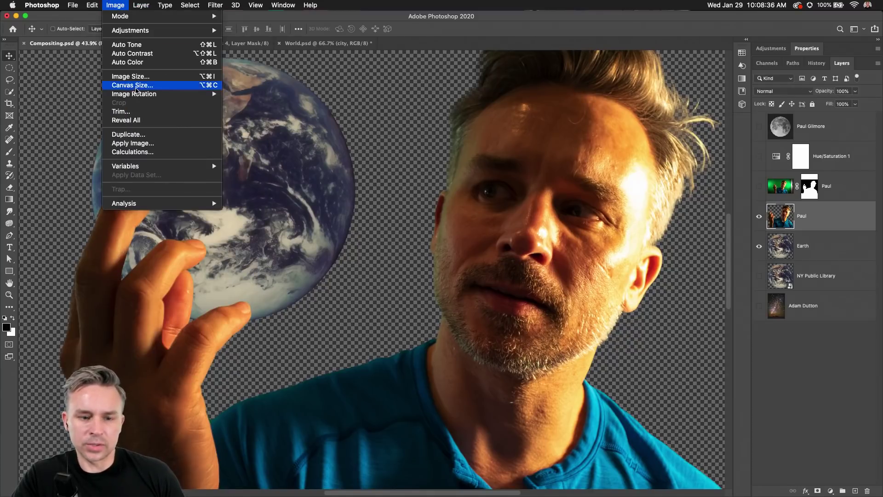
mouse_move(134, 31)
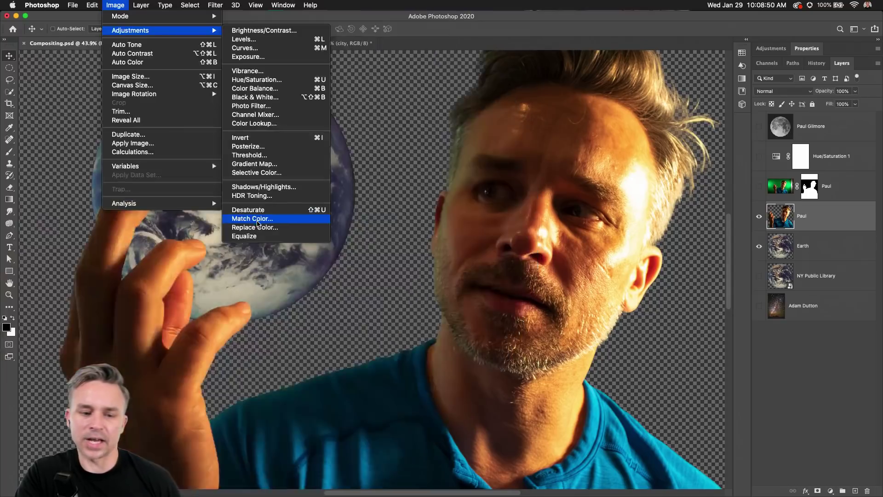
left_click(253, 218)
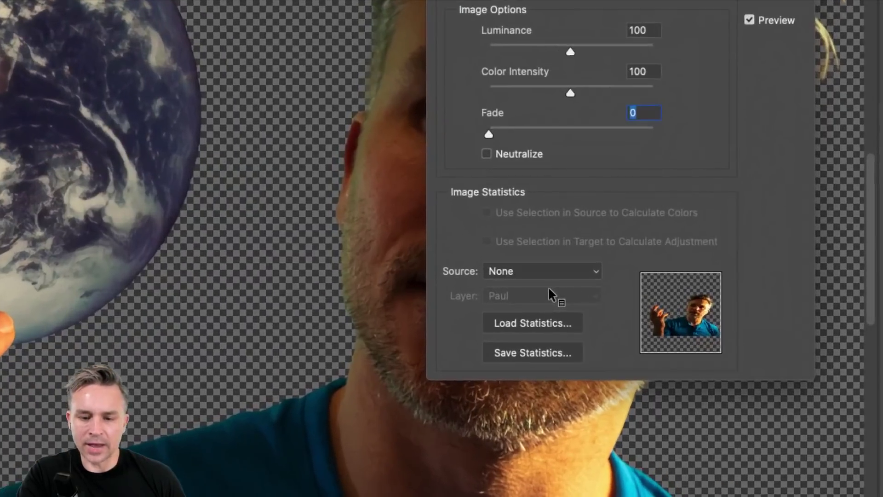
- Choose Compositing.psd as the Match Color source and Earth as the source layer
left_click(518, 272)
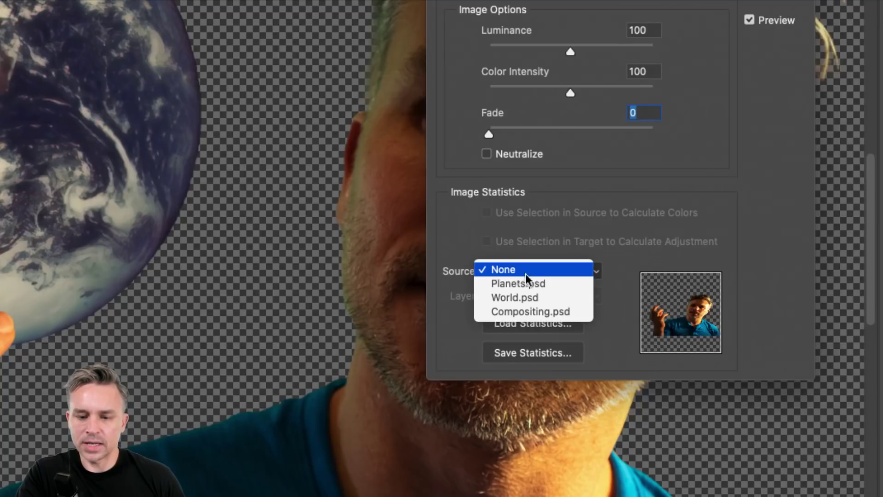
left_click(522, 313)
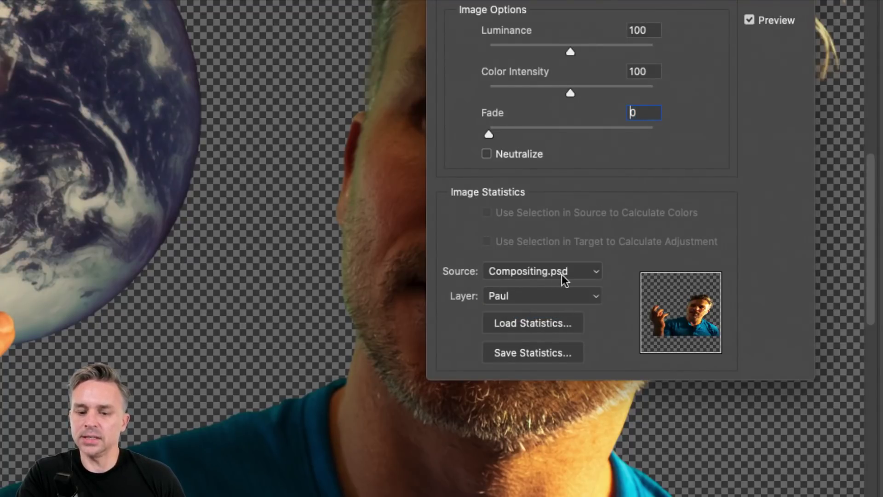
left_click(550, 299)
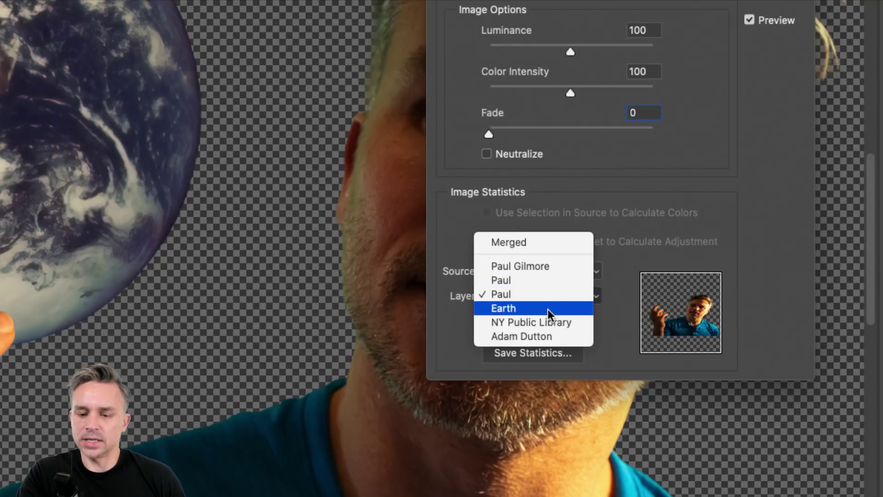
left_click(548, 309)
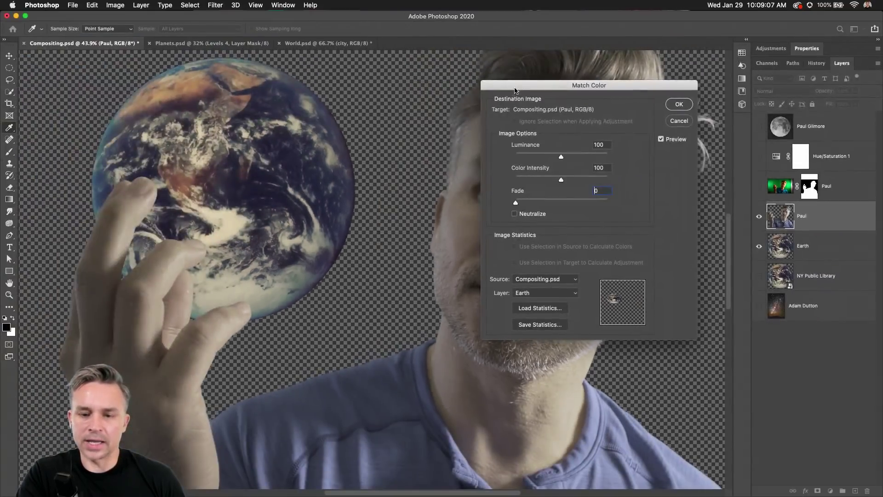
- Set Match Color to luminance 108, color intensity 100 and fade 20, and apply it to the portrait
left_click_drag(515, 89, 297, 83)
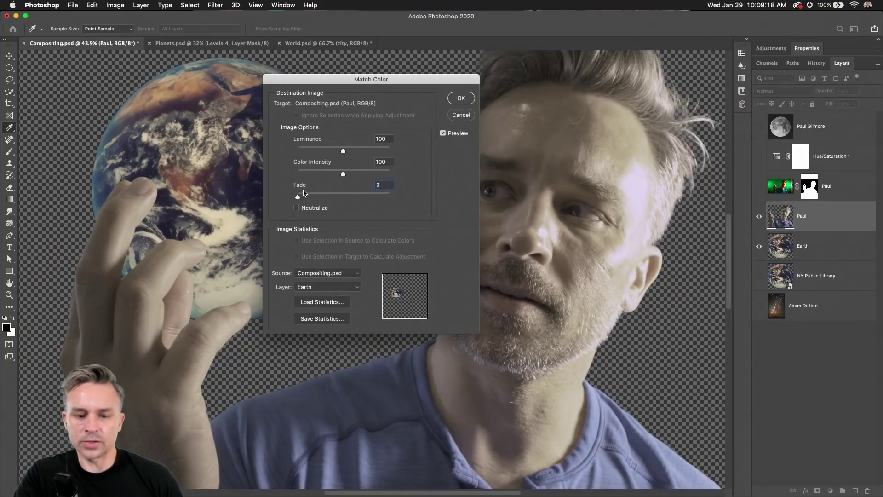
mouse_move(342, 174)
left_mouse_down()
mouse_move(393, 178)
mouse_move(347, 175)
left_mouse_up()
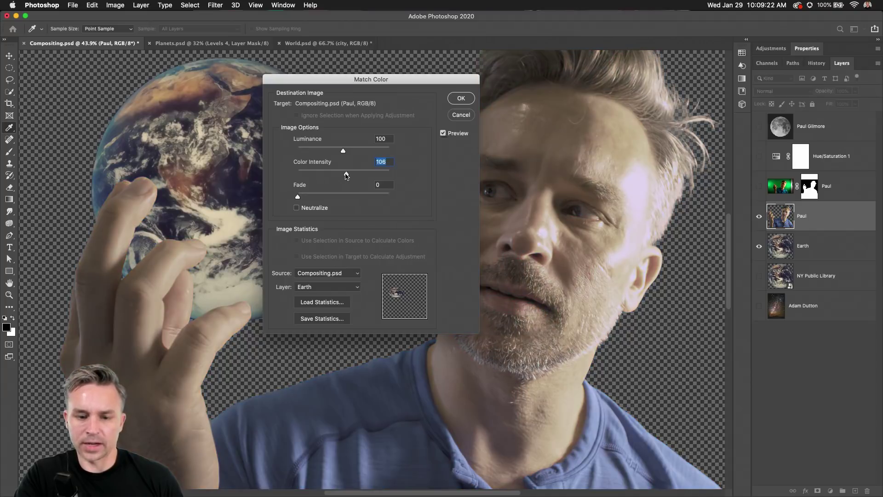
type("100")
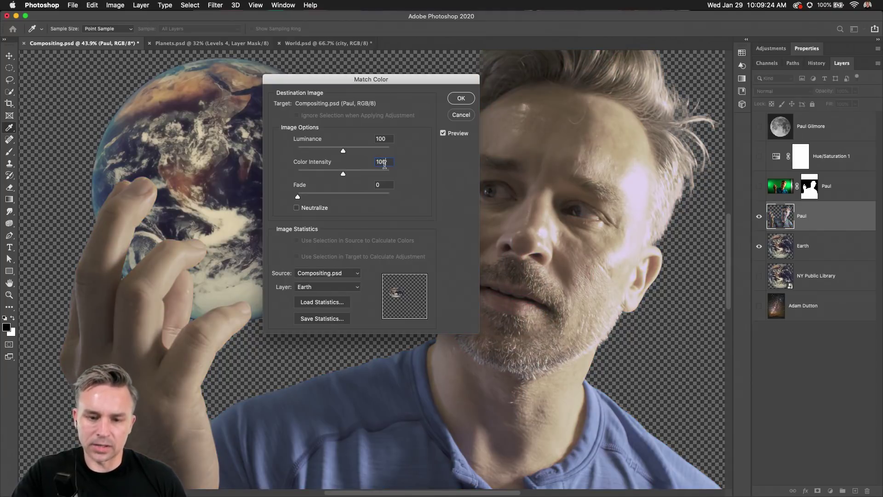
left_click(385, 139)
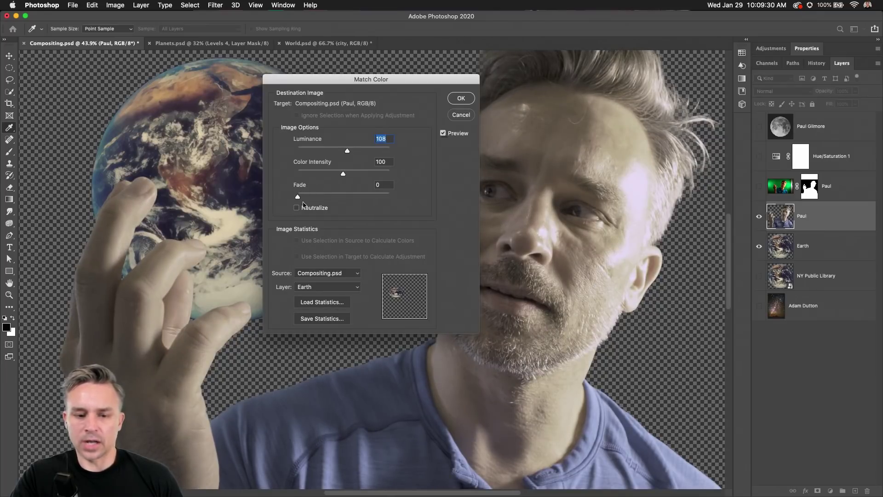
left_click_drag(298, 199, 317, 199)
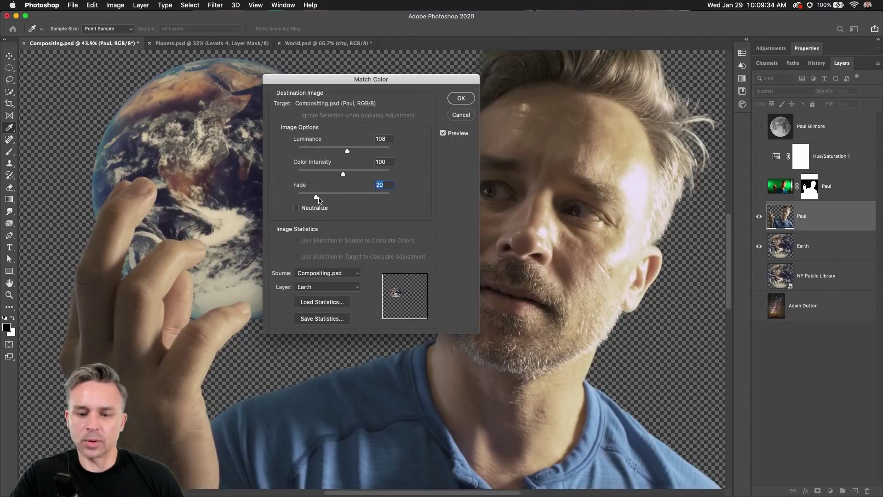
left_click(313, 199)
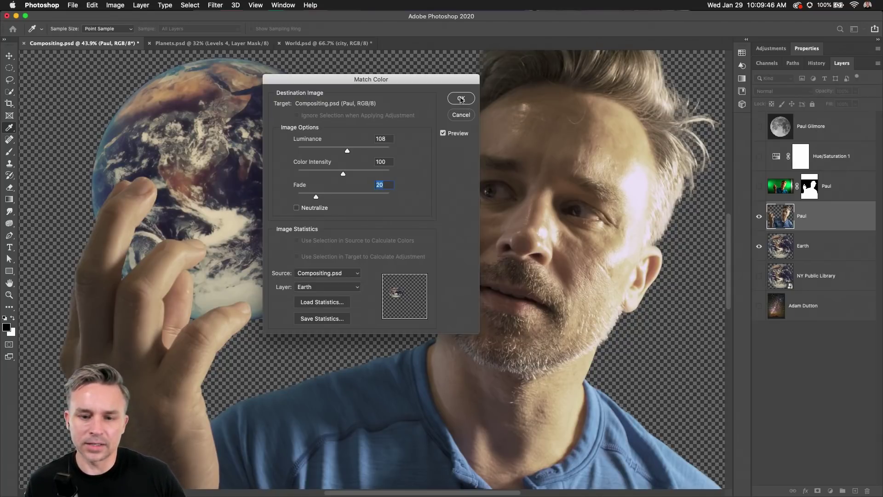
left_click(461, 99)
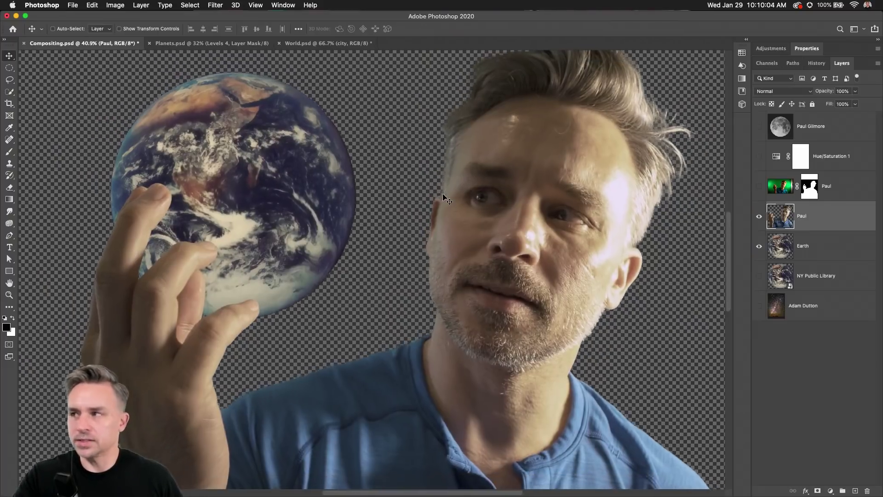
scroll(442, 193, "down", 3)
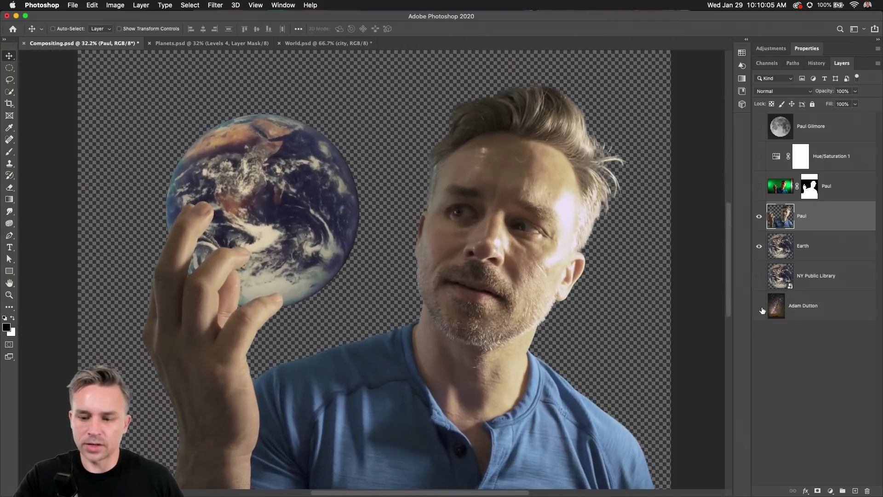
- Show the starry background layer and rotate the Earth layer by about -121°
left_click(759, 305)
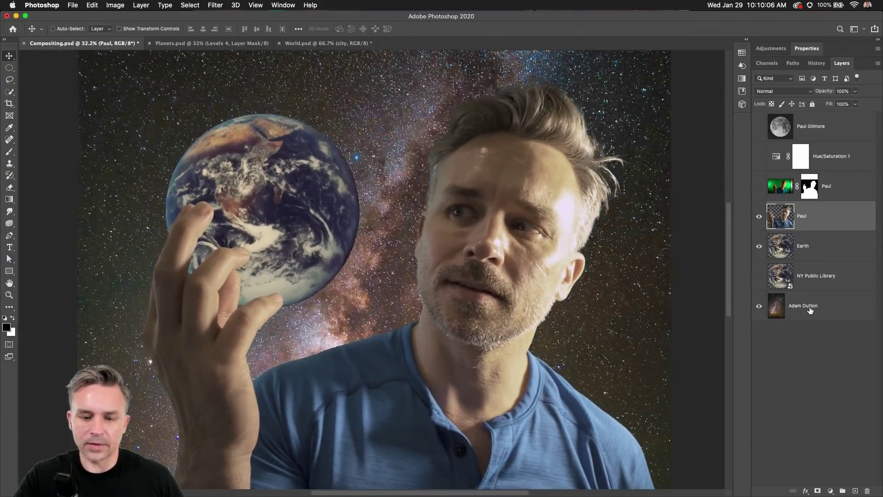
left_click(810, 310)
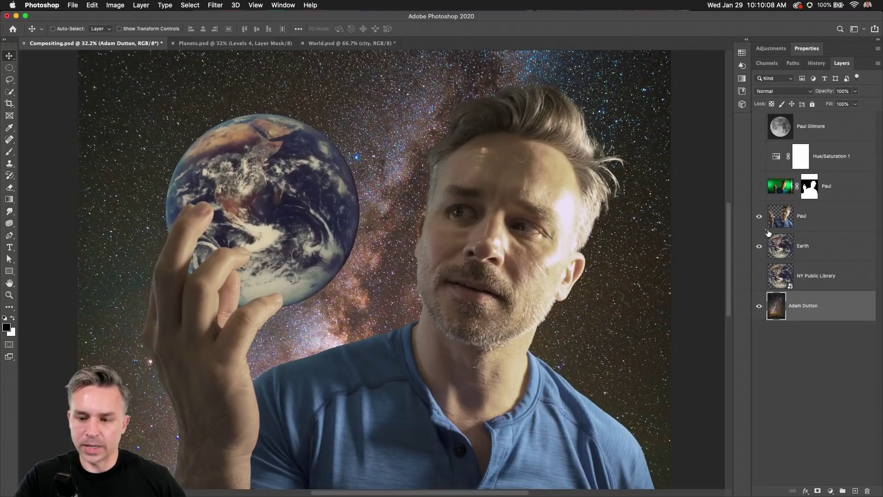
left_click(777, 246)
key("super+t")
left_click_drag(125, 141, 229, 366)
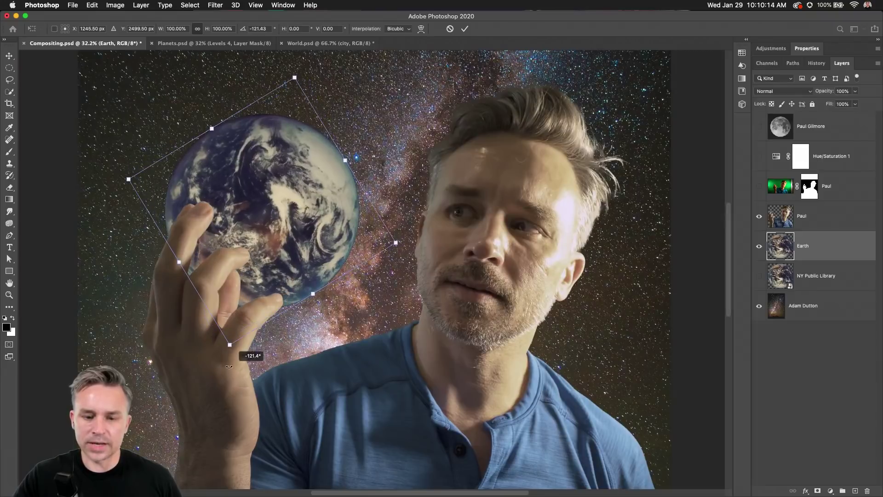
key("Return")
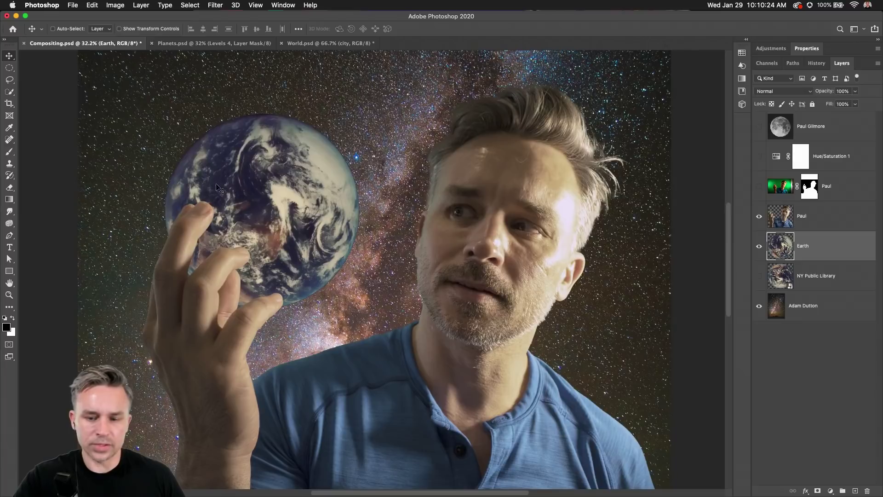
mouse_move(320, 181)
left_mouse_down()
mouse_move(313, 158)
mouse_move(300, 193)
mouse_move(302, 173)
mouse_move(304, 179)
left_mouse_up()
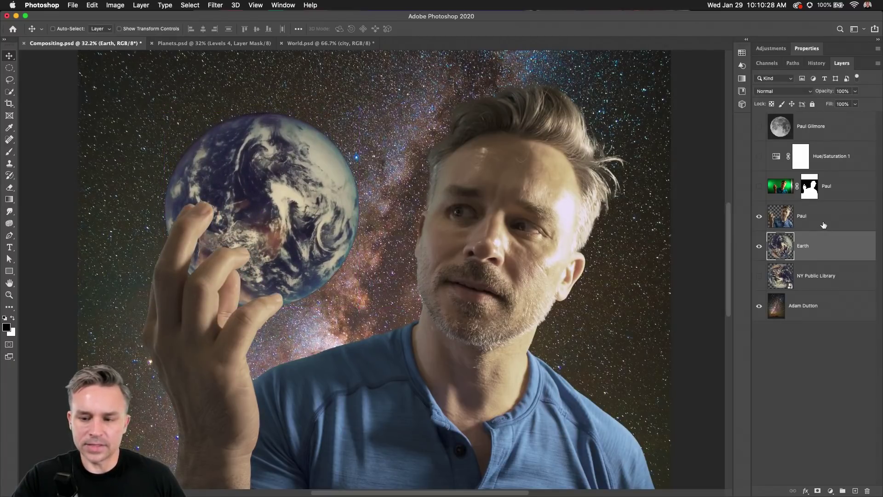
- Quick-select the finger visible between the front finger and thumb on the portrait layer, and hide it with a layer mask
left_click(813, 220)
left_click_drag(204, 238, 262, 237)
left_click_drag(161, 230, 466, 222)
key("super+plus")
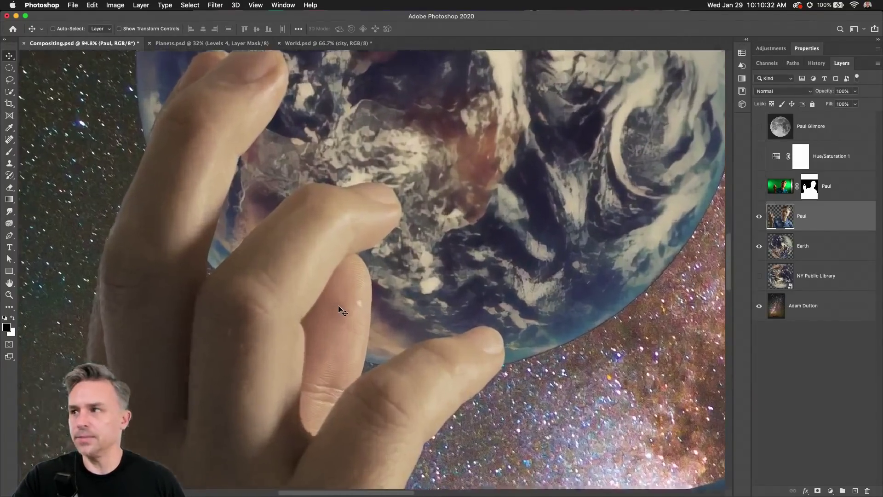
key("super+minus")
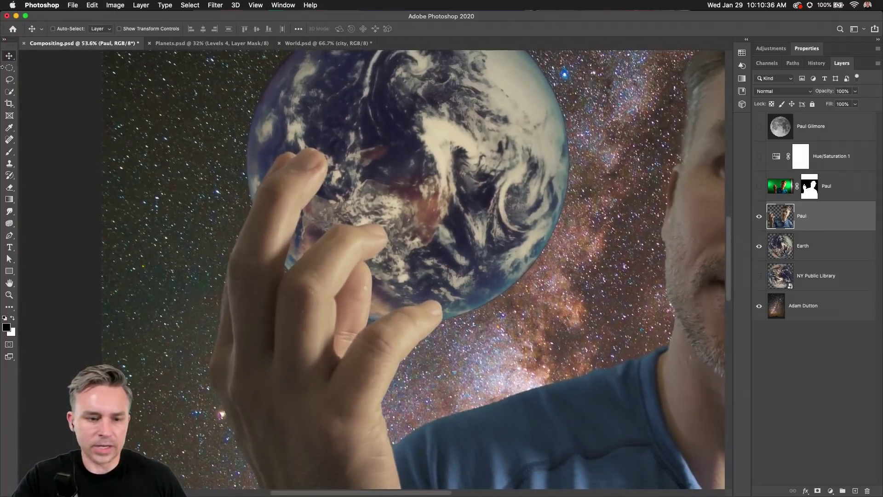
left_click(9, 92)
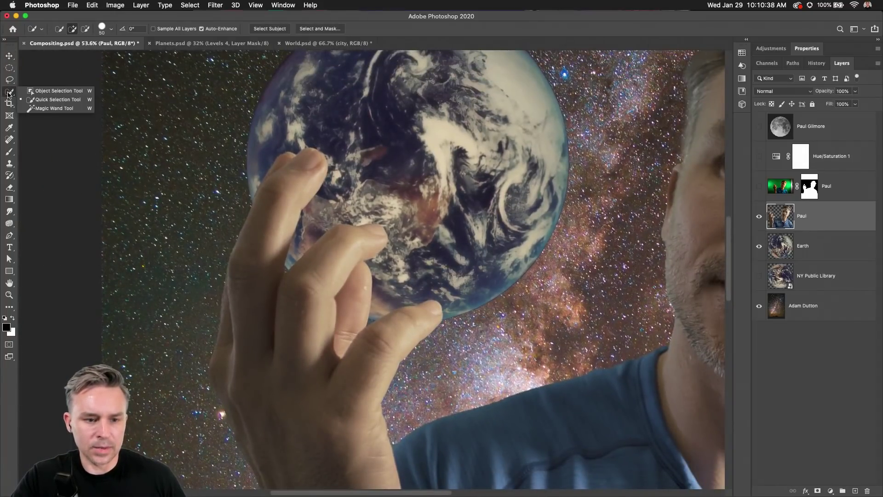
left_click(51, 100)
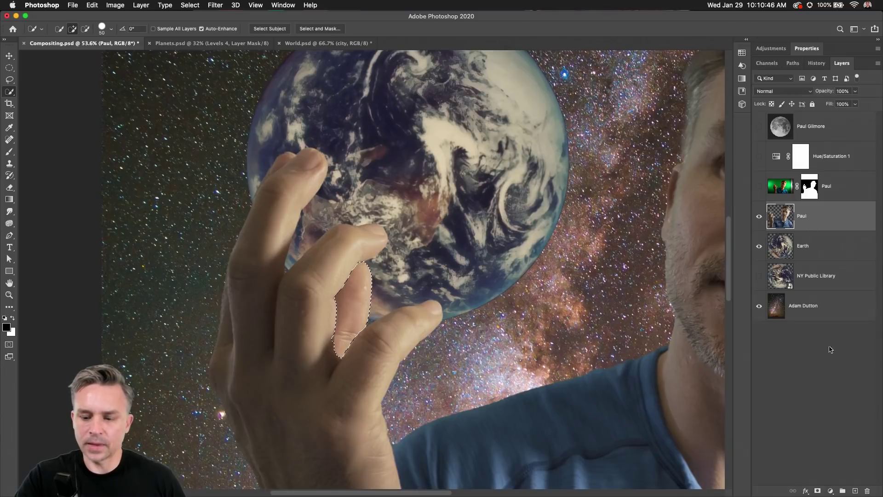
left_click(818, 491)
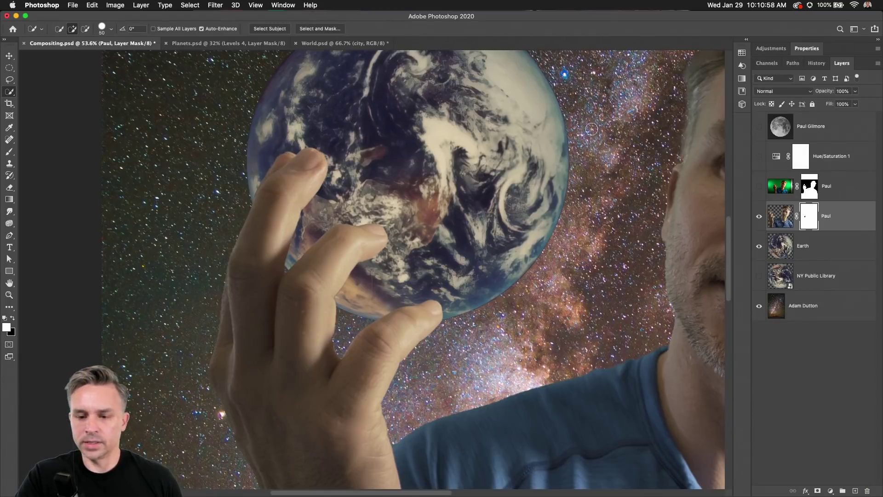
- Compare the portrait with its finger mask disabled and enabled, leaving the mask enabled
left_click(759, 219)
left_click(760, 220)
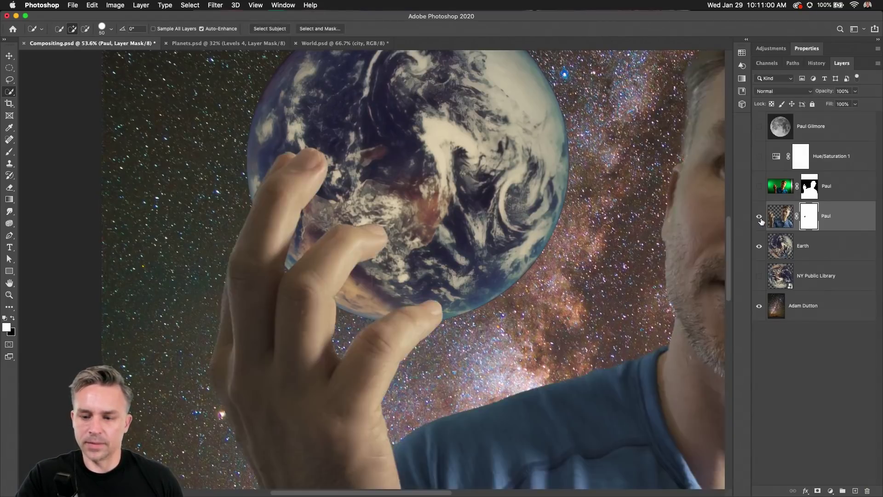
right_click(811, 222)
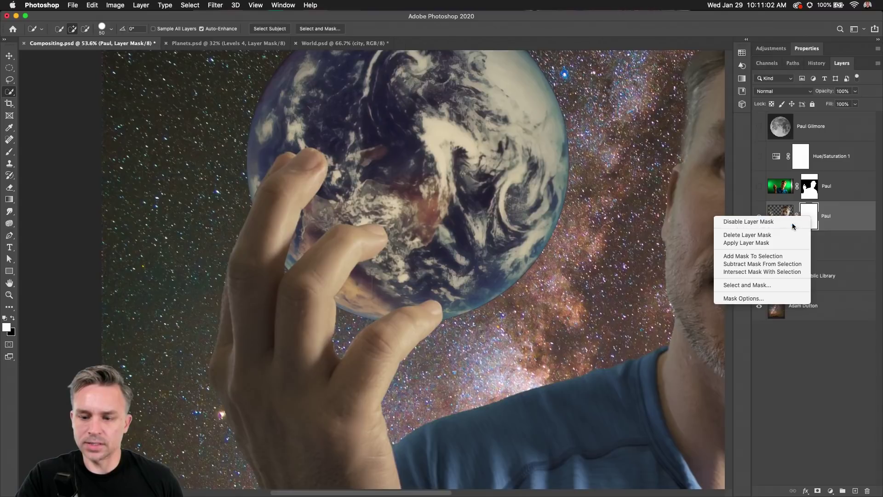
left_click(792, 222)
right_click(801, 221)
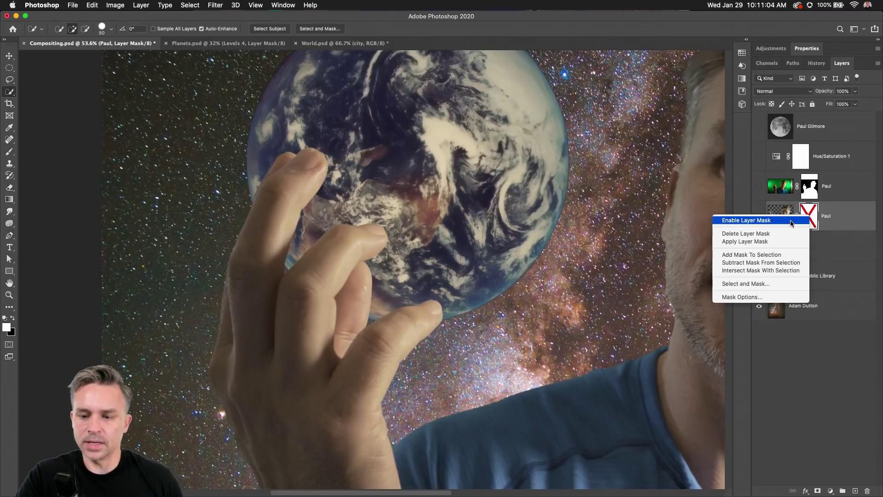
left_click(792, 222)
- Duplicate the masked portrait, hide the upper copy and invert the lower copy's mask to isolate the finger
key("super+2")
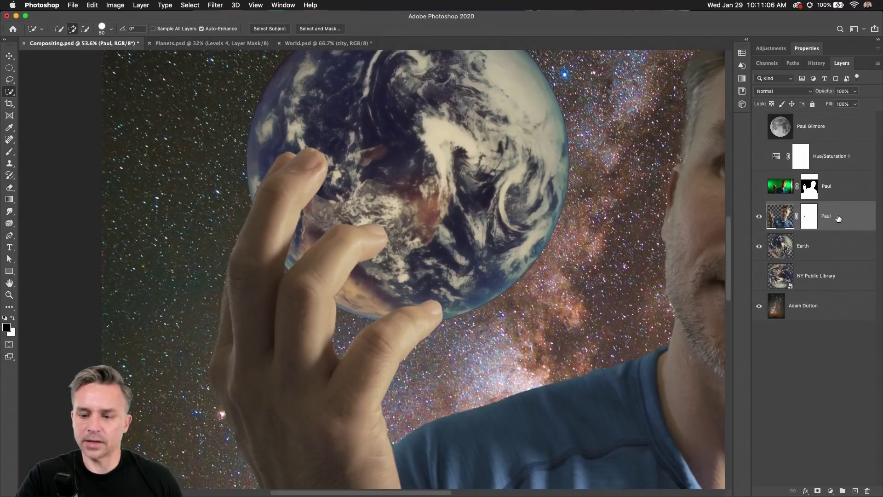
key("super+j")
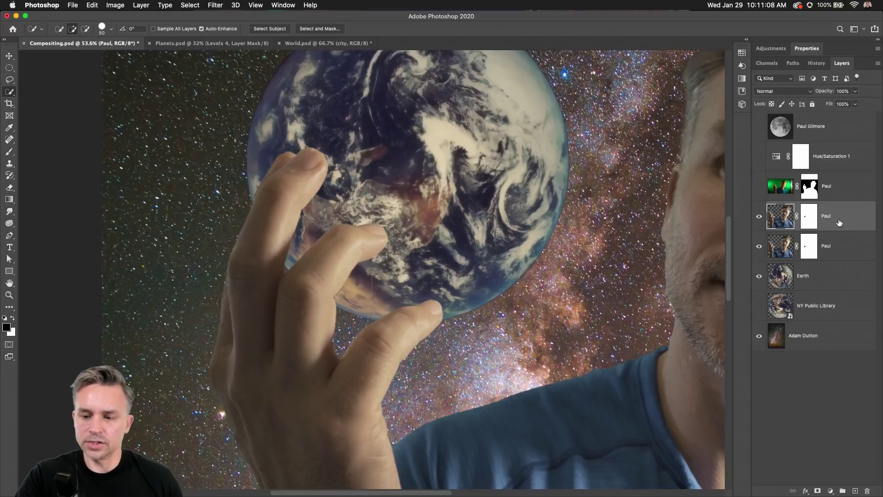
left_click(831, 251)
left_click(759, 216)
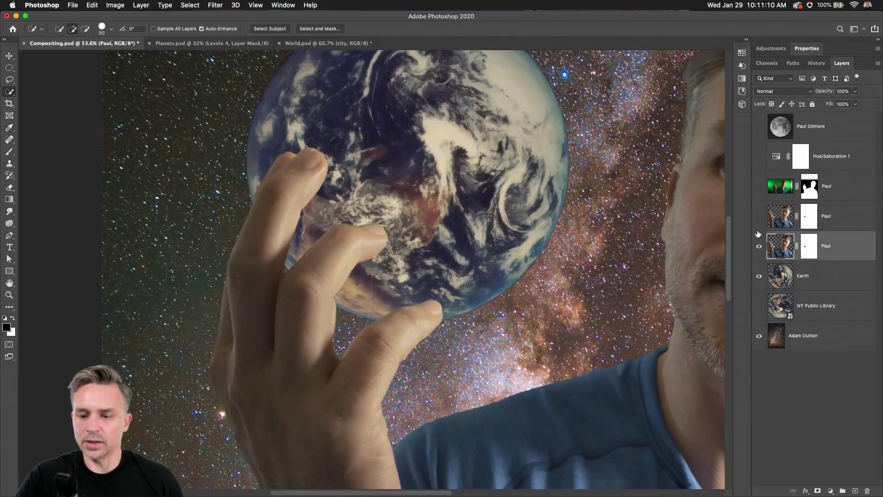
left_click(810, 247)
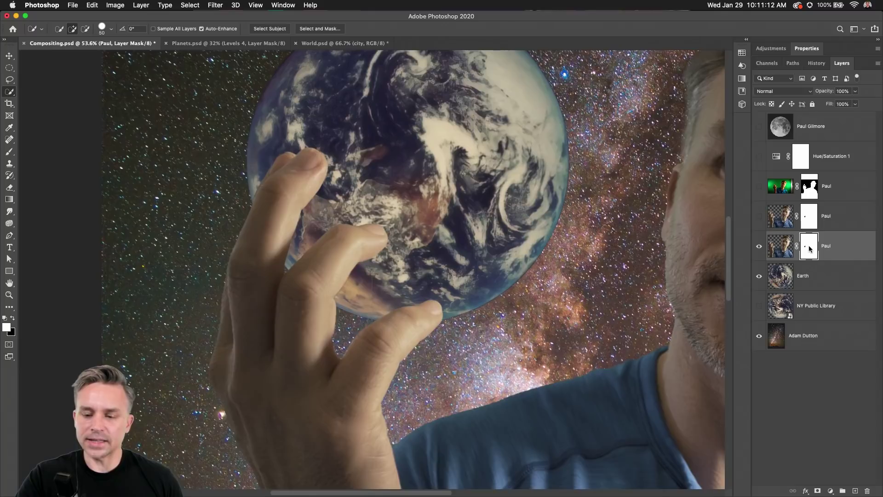
key("super+i")
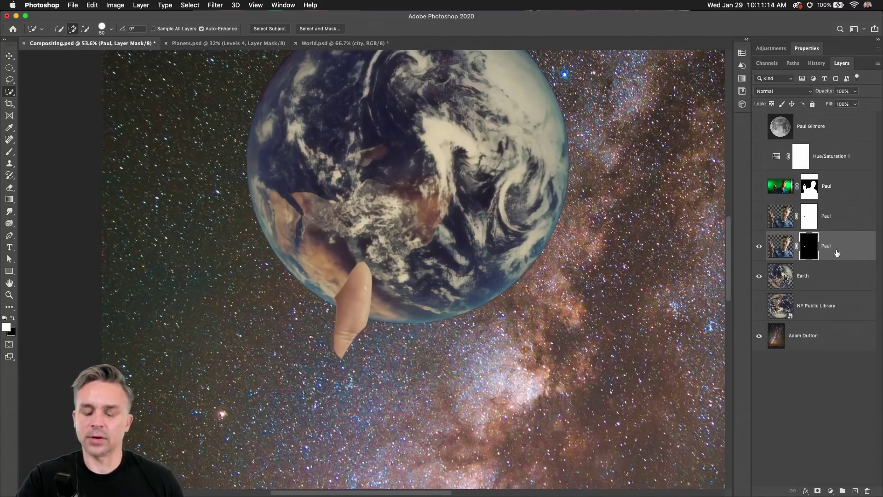
- Show the upper portrait copy again and move the isolated finger layer beneath the Earth layer
left_click(757, 218)
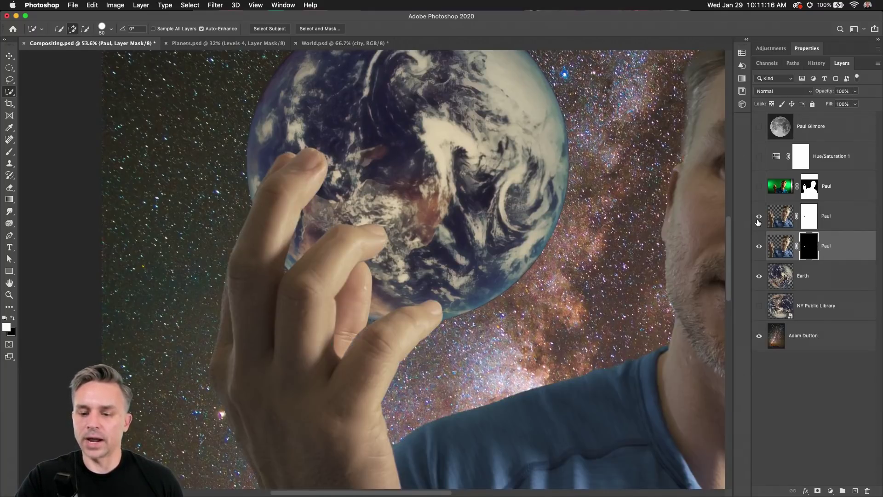
left_click(758, 217)
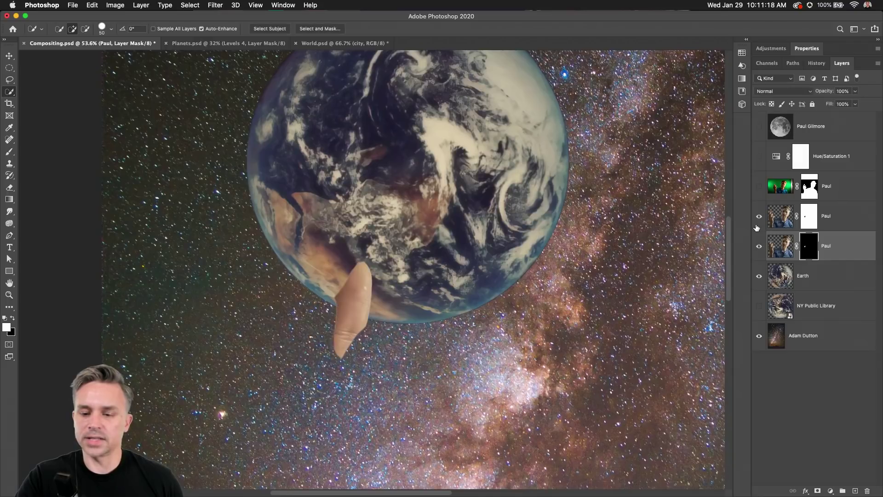
left_click(757, 227)
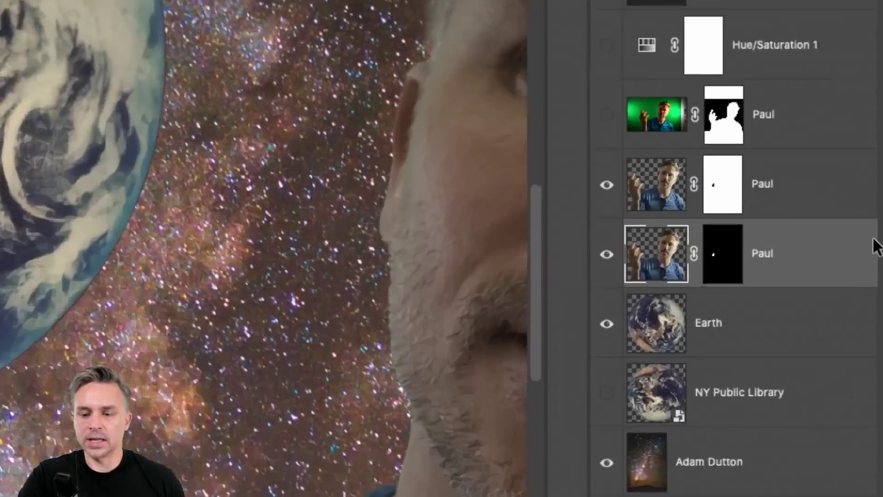
left_click(759, 217)
left_click(582, 182)
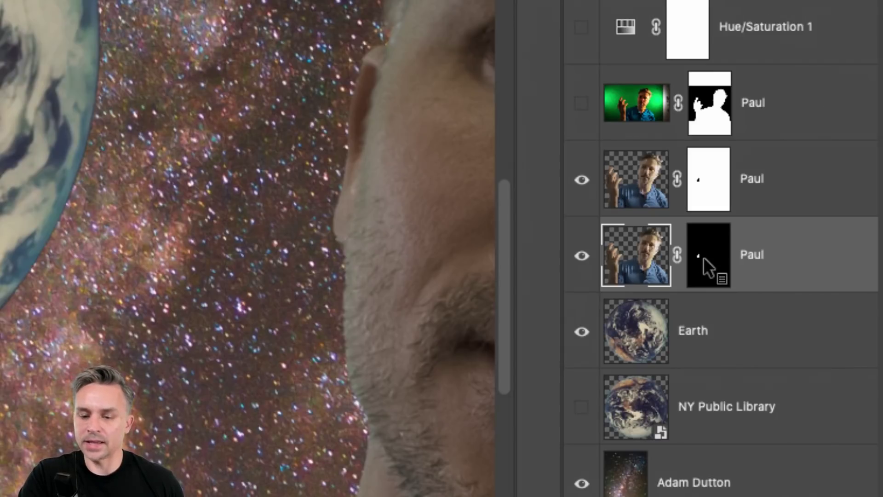
left_click_drag(707, 256, 768, 361)
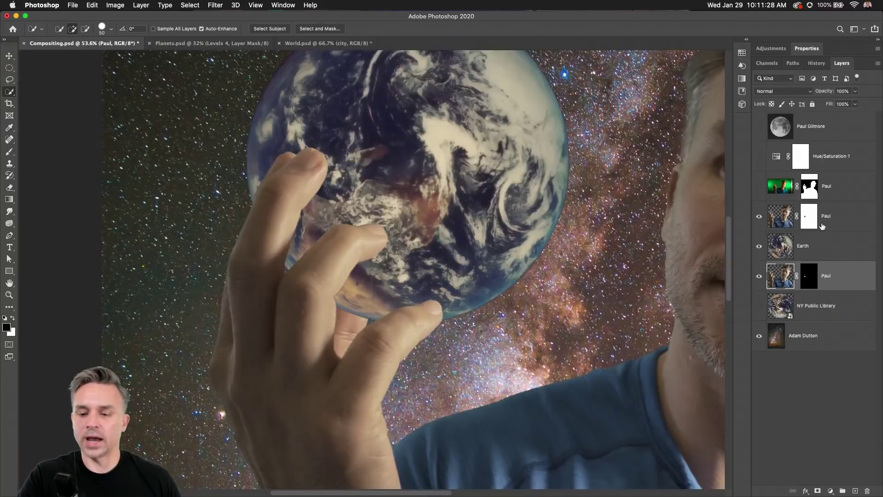
- Lasso the finger's remaining edge over the Earth, fill it with black on the upper portrait's mask, and deselect
left_click(811, 216)
key("x")
key("l")
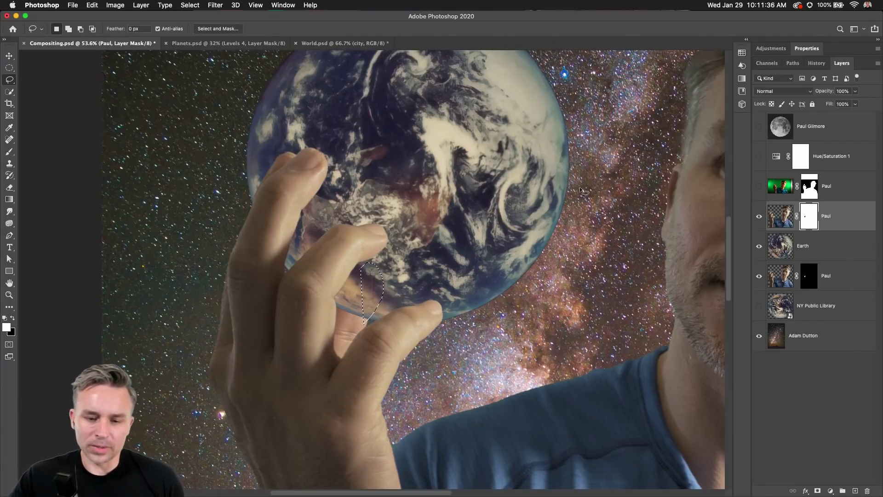
left_click(12, 317)
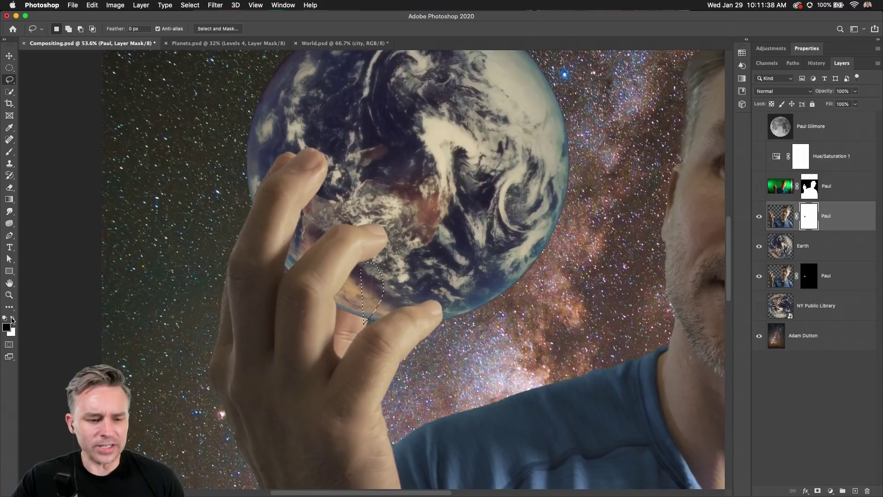
key("shift+BackSpace")
key("Return")
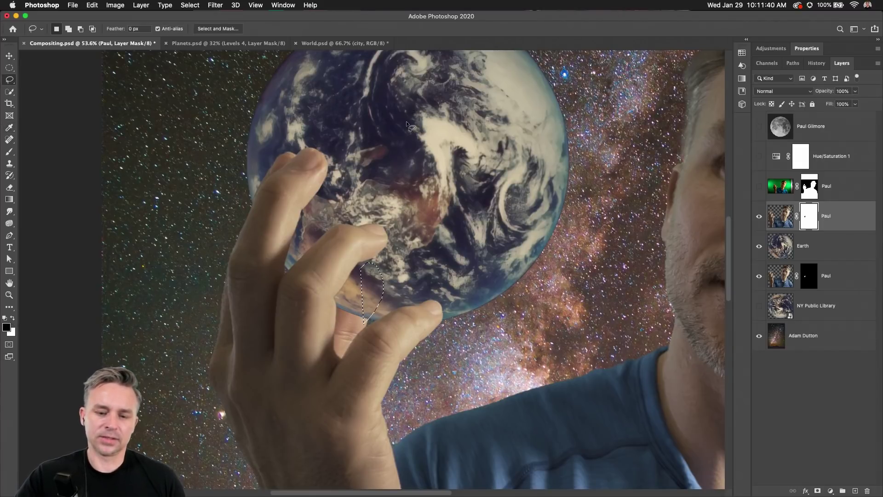
left_click(9, 67)
key("super+d")
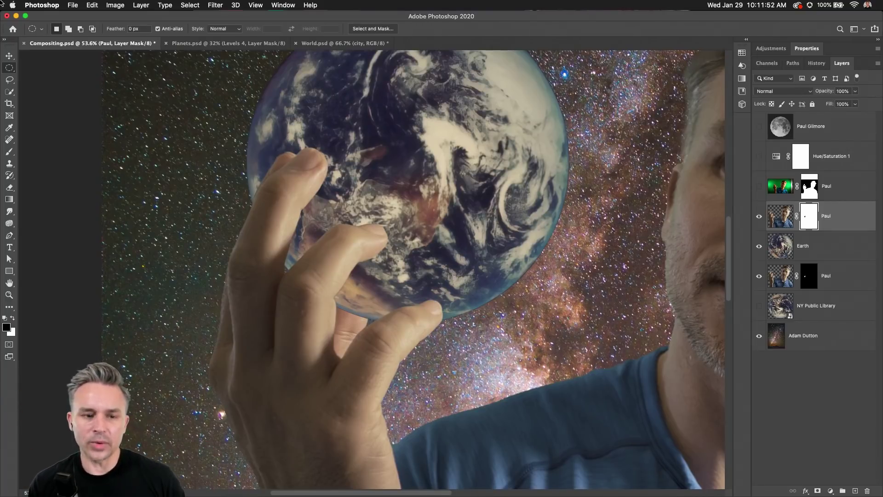
- Check whether Match Color is available with the portrait's mask selected and with its image selected, and select the Earth layer
left_click(112, 3)
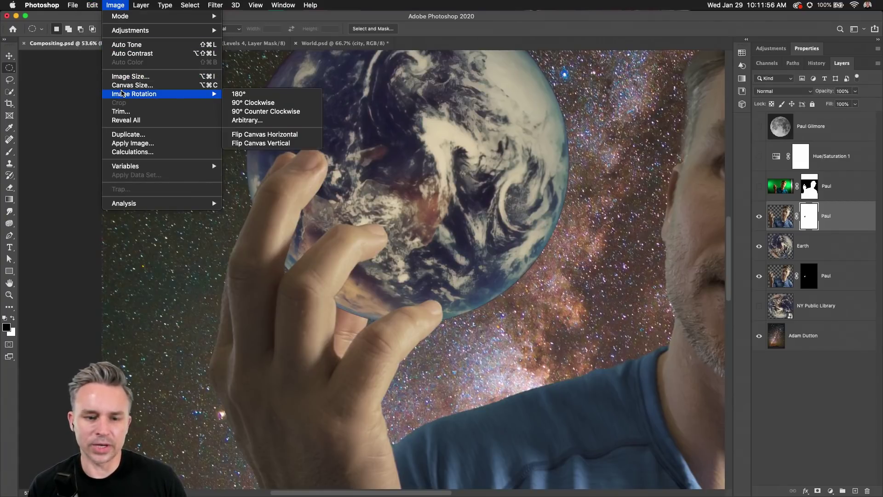
mouse_move(101, 4)
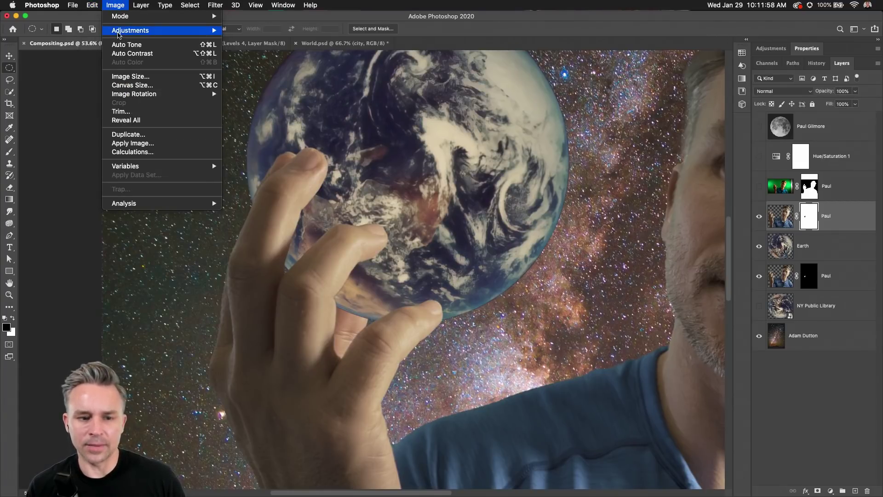
mouse_move(118, 33)
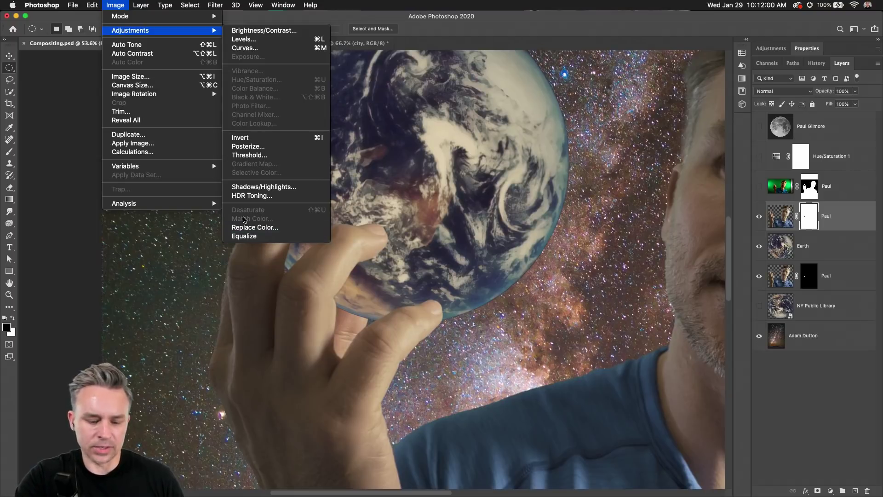
left_click(775, 221)
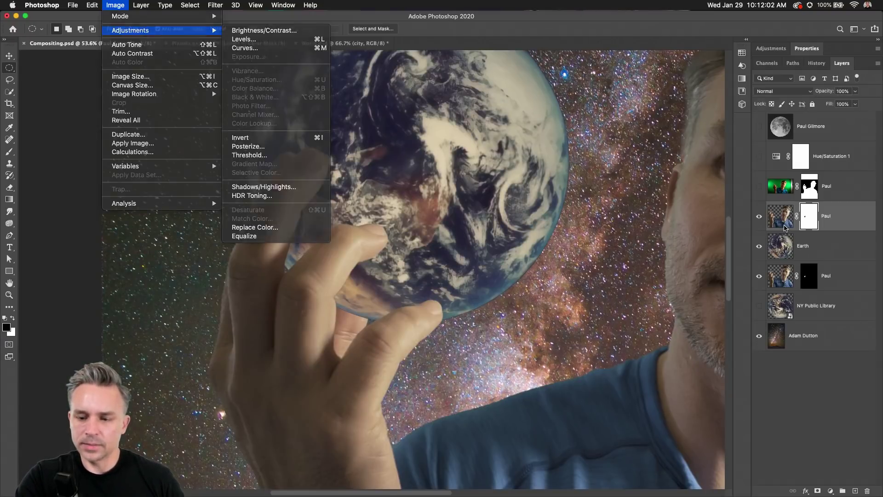
left_click(777, 220)
left_click(114, 6)
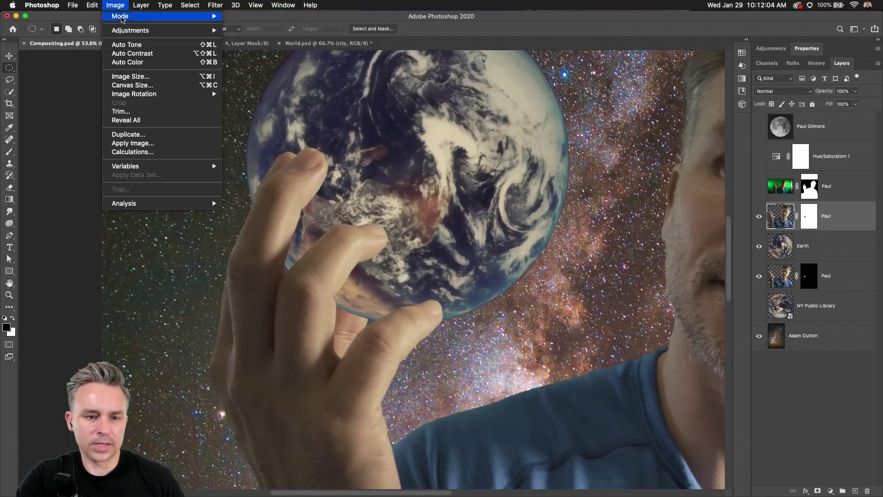
mouse_move(127, 31)
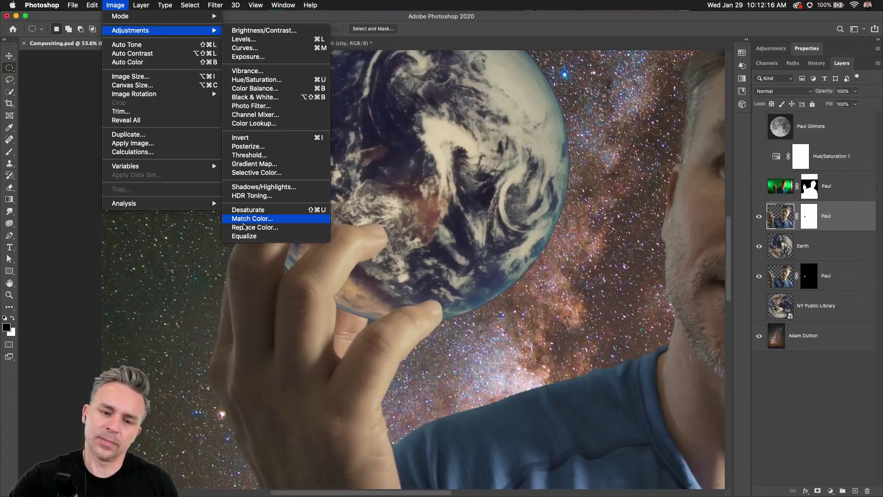
left_click(381, 234)
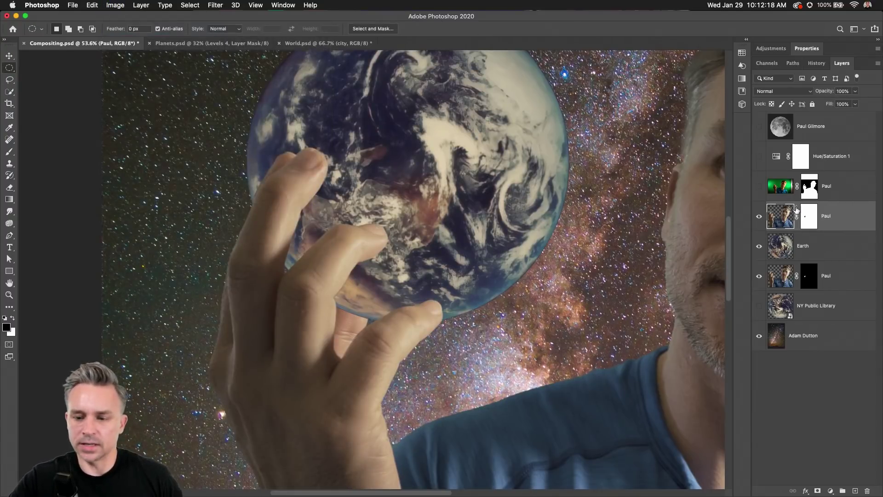
left_click(799, 250)
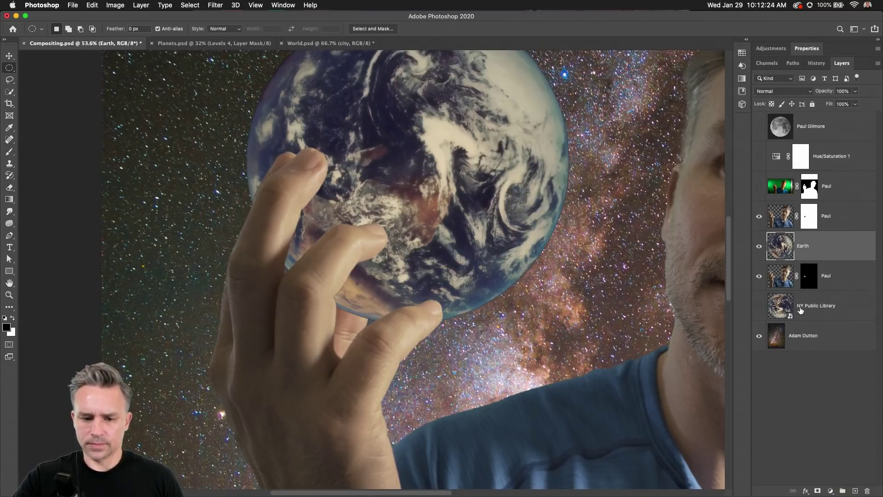
- Add a new layer directly above the Earth layer and name it shad
left_click(854, 490)
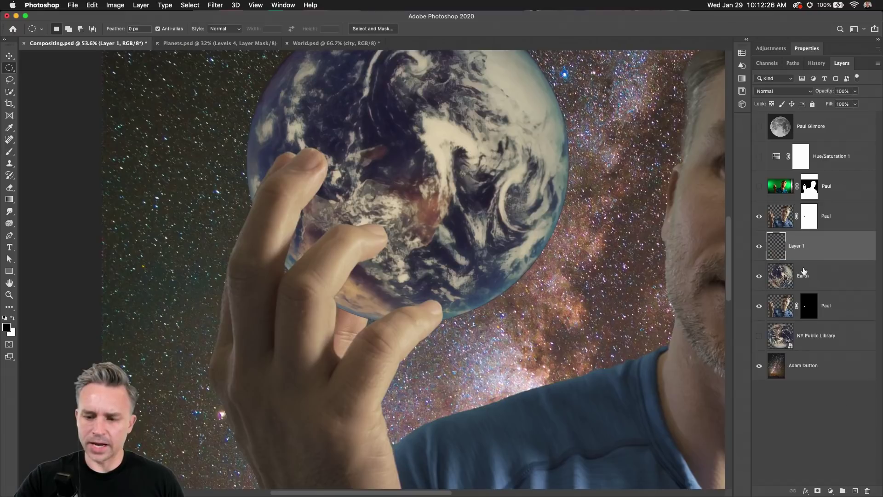
double_click(796, 246)
type("shad")
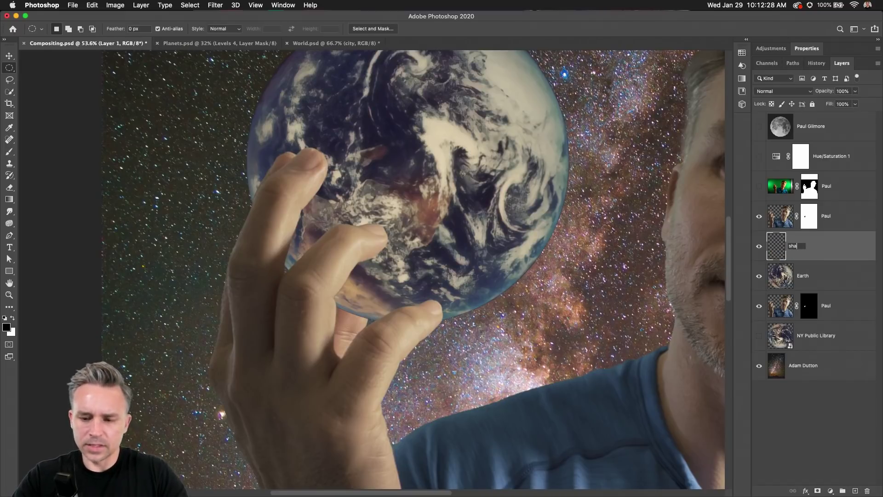
key("Return")
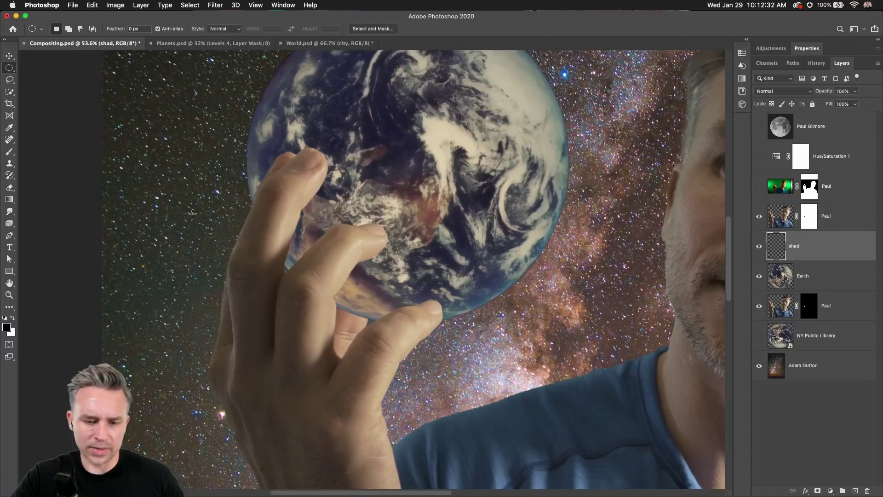
- Switch to the Brush tool and reduce the soft round brush to 150 px for work around the fingers
key("b")
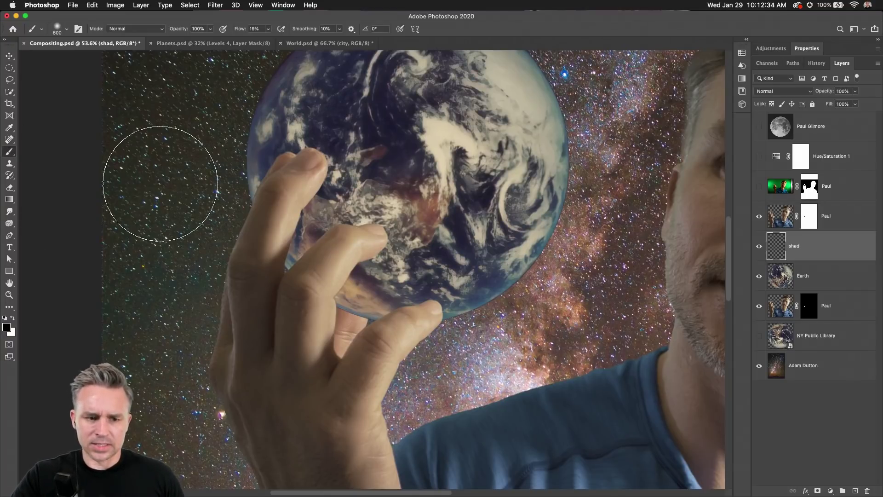
key("bracketleft")
key("bracketleft")
key("bracketleft")
key("bracketleft")
key("bracketleft")
key("bracketleft")
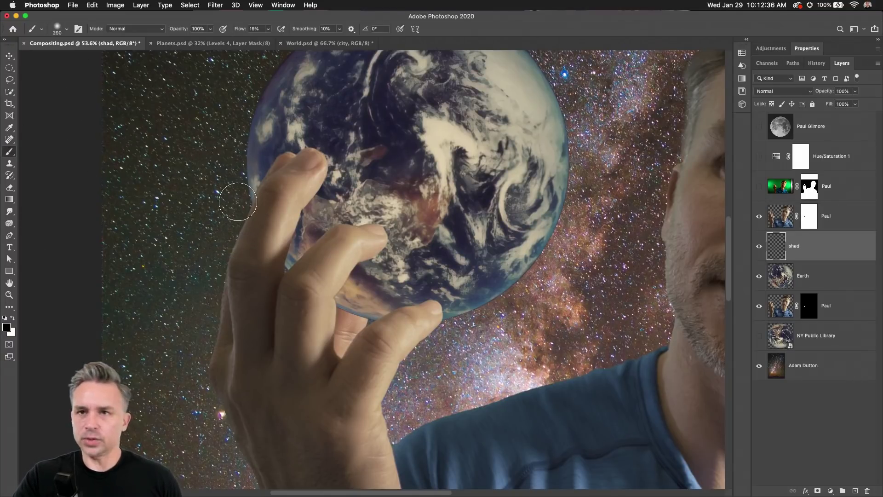
key("bracketleft")
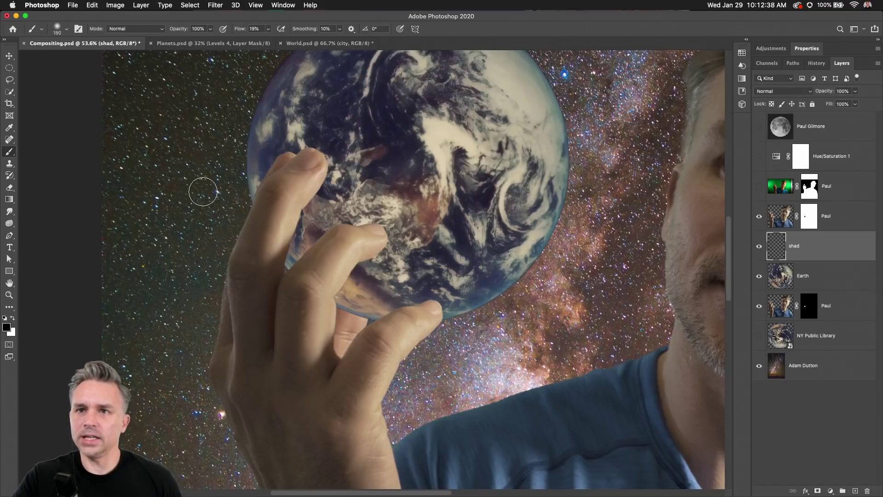
scroll(170, 208, "up", 5)
mouse_move(203, 175)
left_mouse_down()
mouse_move(304, 242)
mouse_move(372, 325)
left_mouse_up()
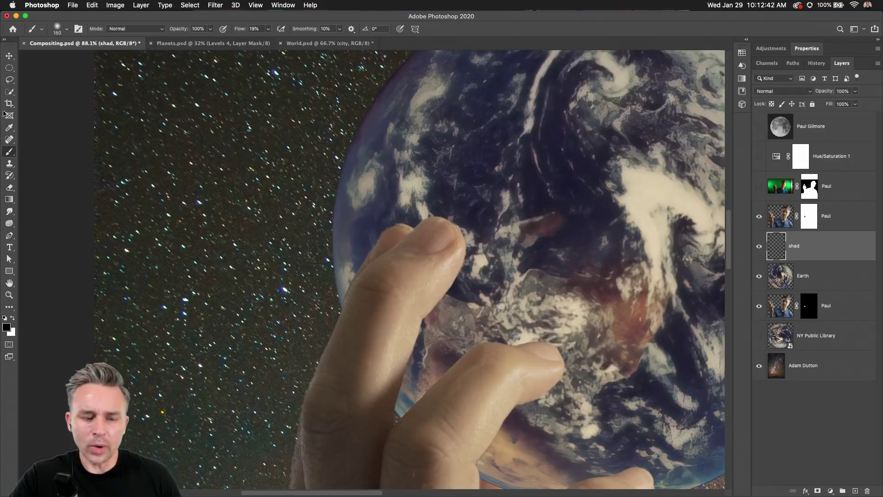
- Try the Blair Pro and New Impressions brush presets, reducing the latter's size to 78 px
left_click(67, 32)
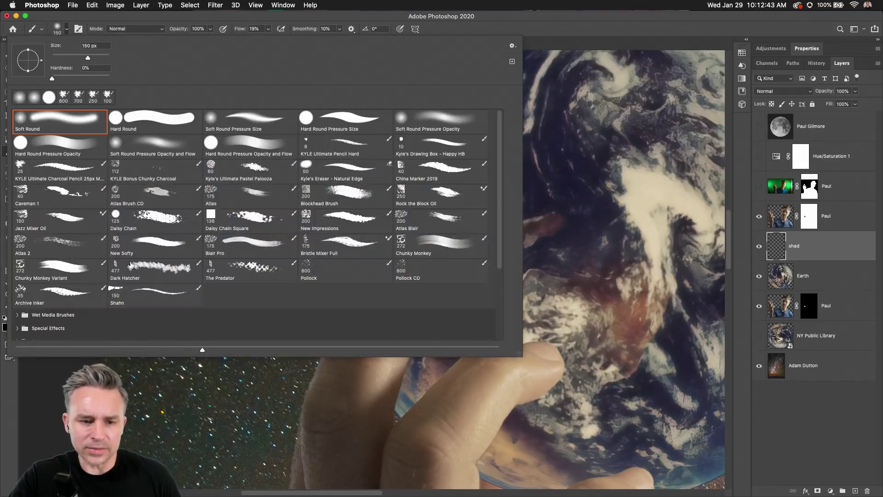
left_click(235, 246)
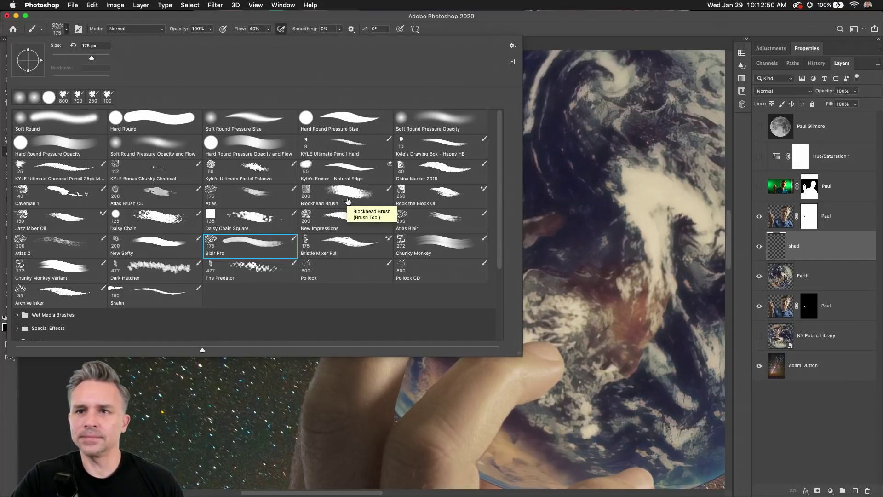
left_click(316, 218)
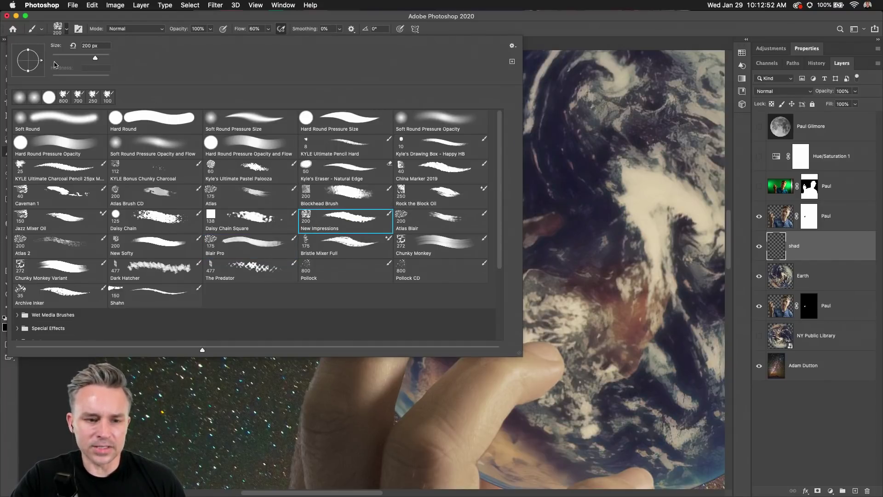
left_click(75, 58)
key("Return")
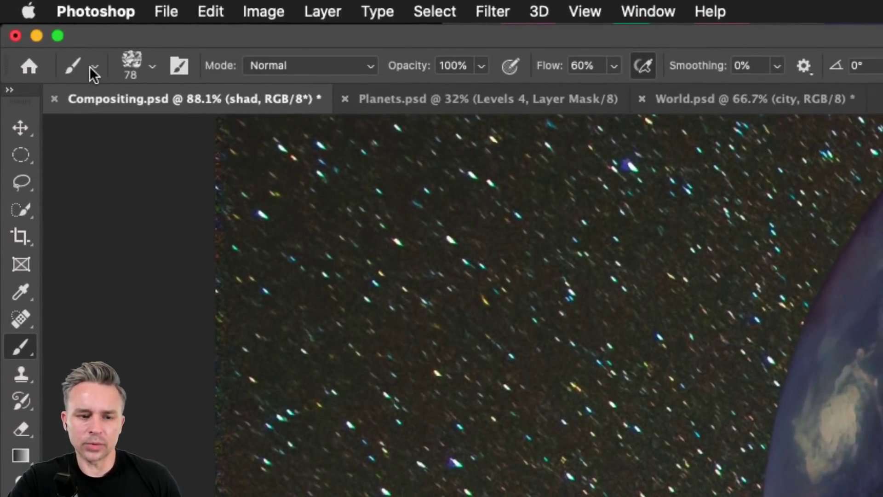
- Reset the Brush tool to its default settings and lower its flow to 12%
right_click(91, 67)
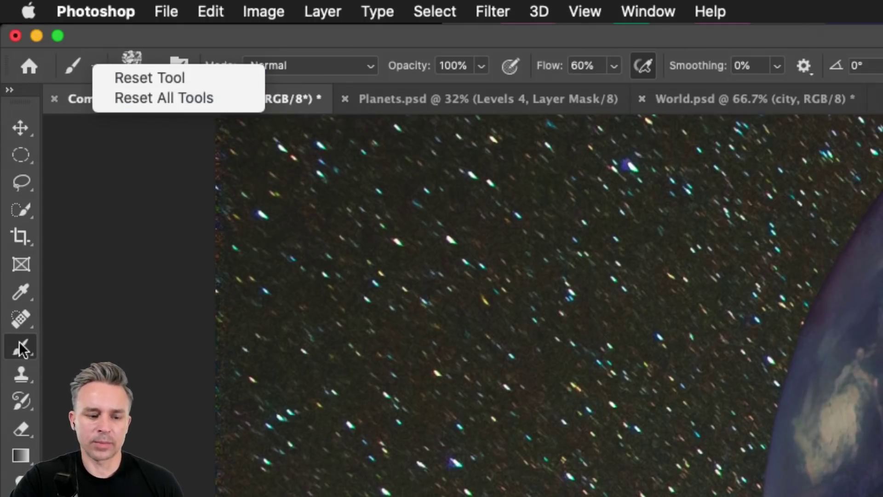
left_click(131, 77)
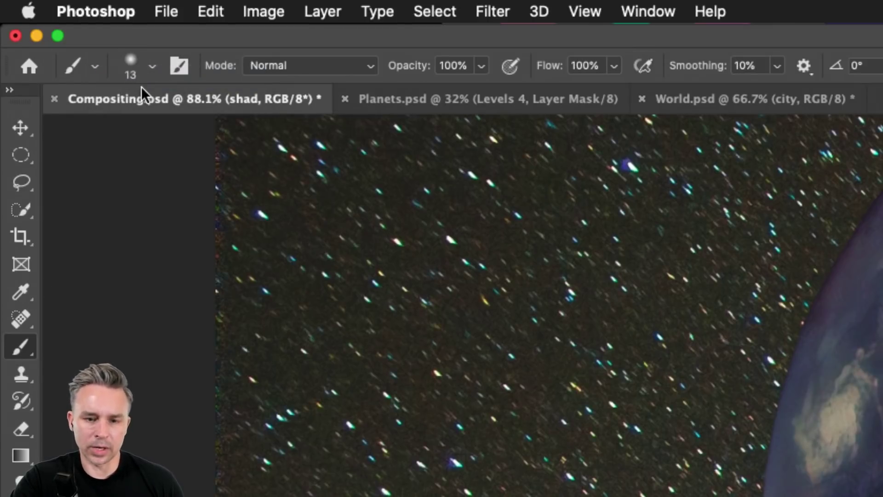
left_click_drag(547, 75, 457, 79)
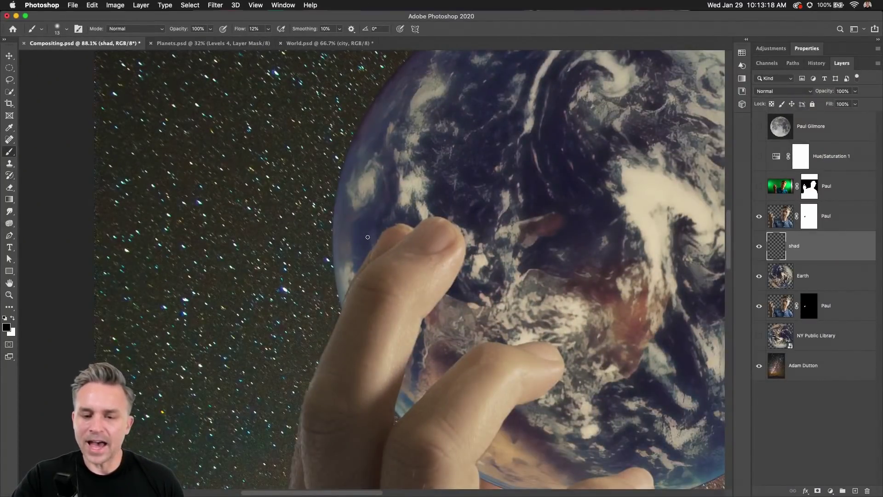
- Sample a dark blue from the Earth's ocean just above the fingertip as the foreground color
key("i")
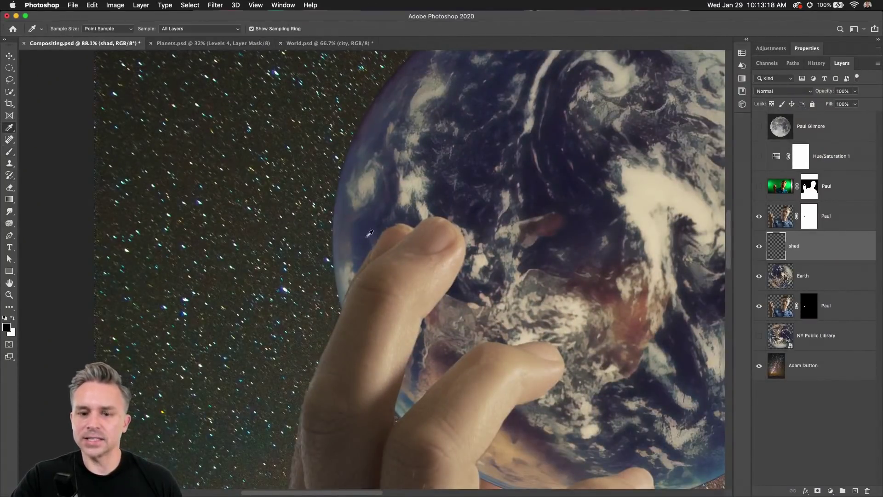
left_click(353, 109)
left_click(353, 108)
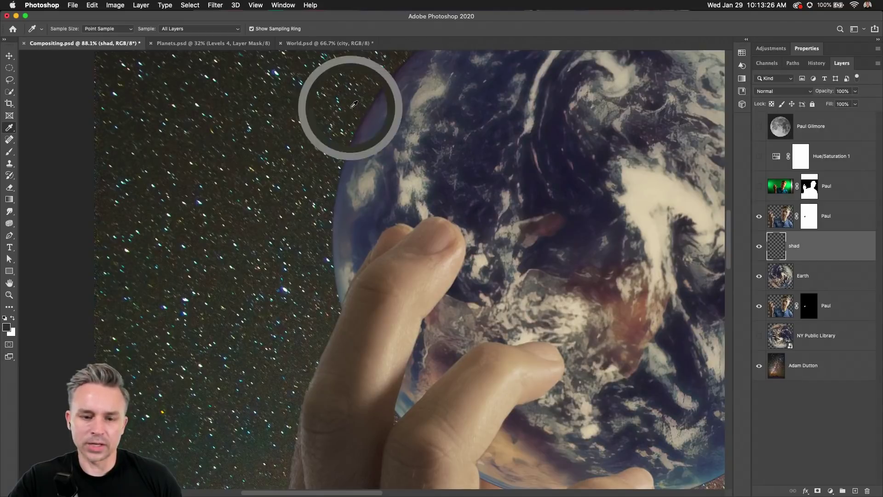
left_click(354, 108)
left_click(387, 190)
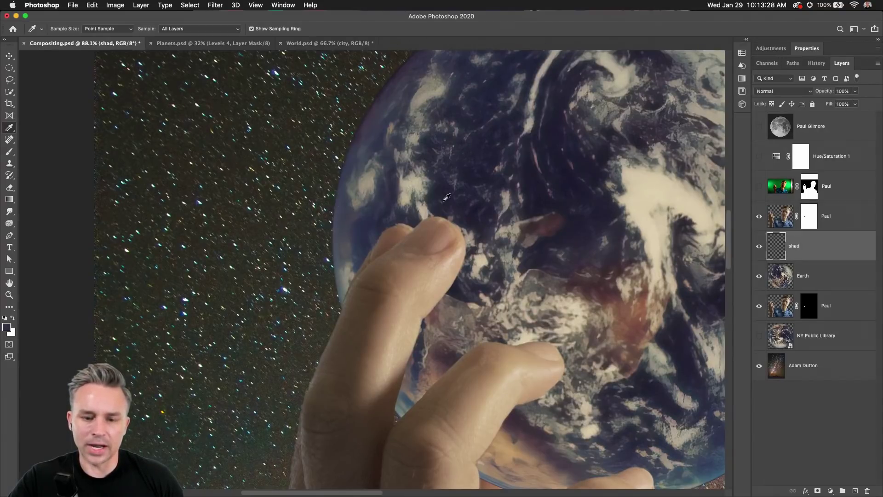
left_click(444, 199)
left_click(440, 191)
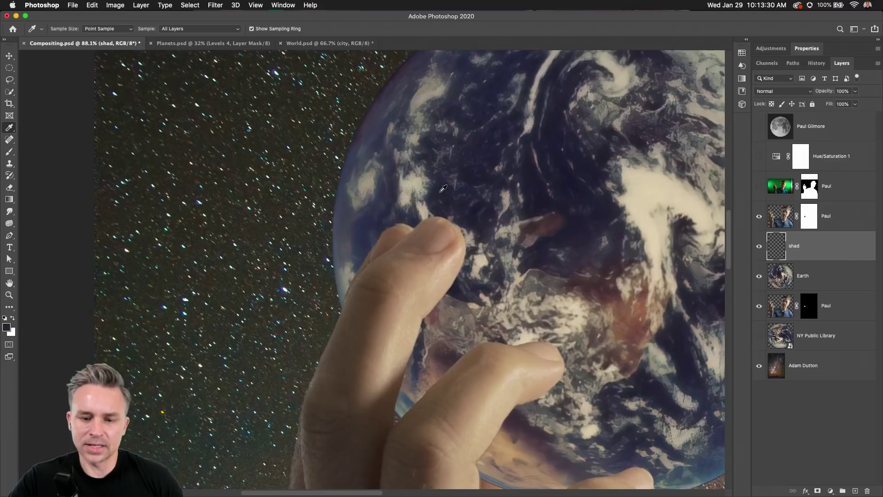
left_click(440, 191)
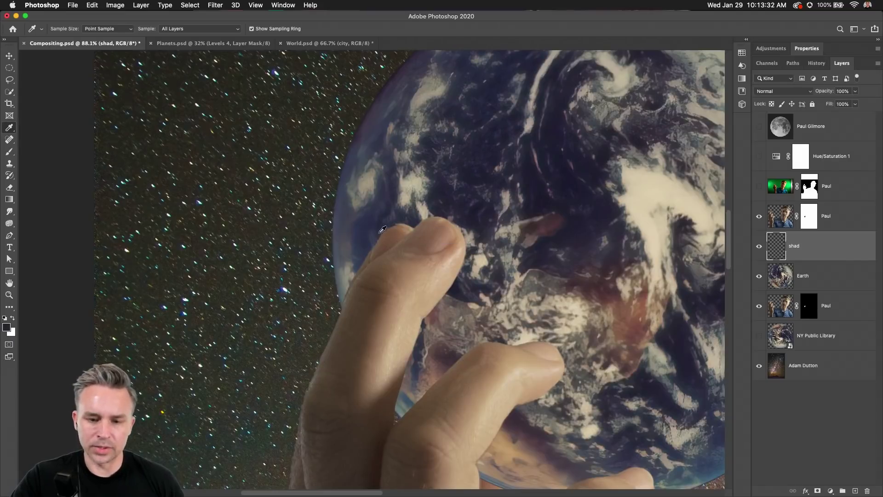
- Paint soft shadows on the shad layer around the upper fingers over the Earth, using brush sizes from 40 to 175 px
key("b")
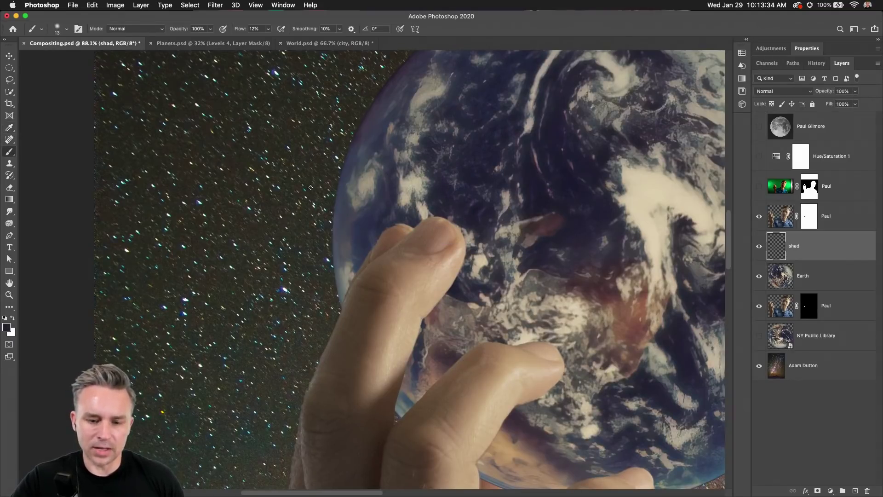
key("bracketright")
key("bracketright")
key("bracketright")
key("bracketright")
key("bracketright")
key("bracketright")
key("bracketright")
key("bracketright")
key("bracketright")
key("bracketright")
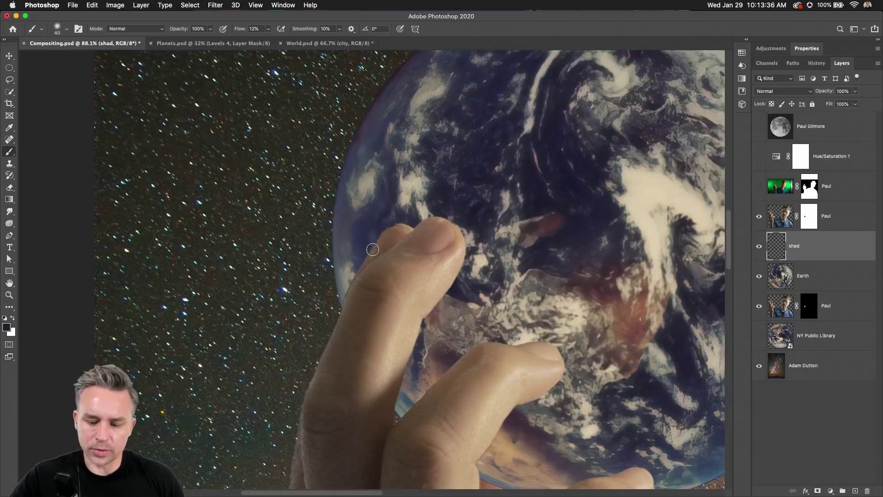
mouse_move(379, 248)
left_mouse_down()
mouse_move(363, 287)
mouse_move(365, 260)
mouse_move(347, 291)
mouse_move(369, 256)
mouse_move(361, 299)
mouse_move(374, 260)
mouse_move(349, 306)
mouse_move(379, 251)
mouse_move(360, 315)
mouse_move(382, 228)
mouse_move(395, 329)
mouse_move(486, 370)
mouse_move(412, 404)
mouse_move(483, 381)
mouse_move(418, 392)
mouse_move(475, 367)
mouse_move(519, 374)
mouse_move(415, 274)
mouse_move(449, 272)
mouse_move(428, 285)
mouse_move(428, 305)
mouse_move(456, 242)
mouse_move(429, 276)
left_mouse_up()
key("bracketright")
key("bracketright")
mouse_move(524, 375)
left_mouse_down()
mouse_move(501, 377)
mouse_move(519, 374)
mouse_move(546, 393)
mouse_move(463, 402)
mouse_move(532, 384)
mouse_move(485, 424)
mouse_move(553, 385)
mouse_move(480, 453)
mouse_move(501, 485)
mouse_move(480, 459)
left_mouse_up()
key("bracketleft")
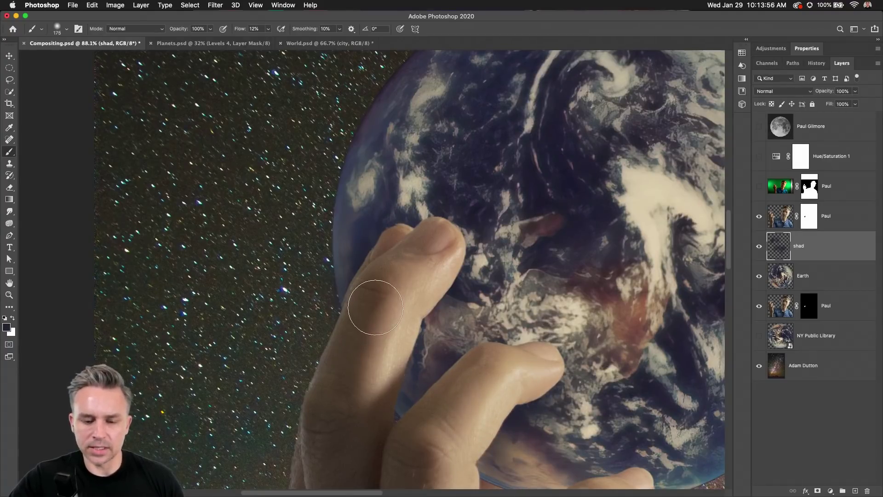
- Paint shadows along the Earth's lower edge beside the thumb and middle finger with a 150 px brush
mouse_move(427, 304)
left_mouse_down()
mouse_move(404, 296)
mouse_move(229, 138)
left_mouse_up()
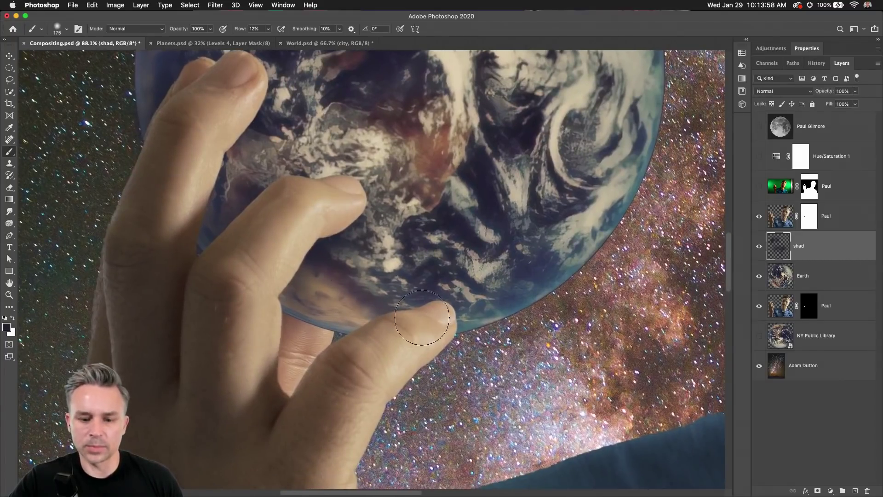
key("bracketleft")
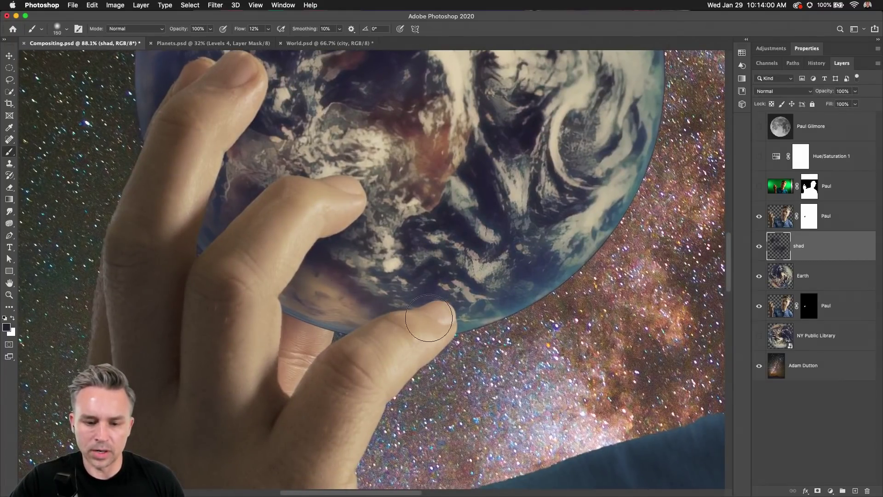
mouse_move(429, 317)
left_mouse_down()
mouse_move(360, 334)
mouse_move(456, 315)
mouse_move(306, 328)
left_mouse_up()
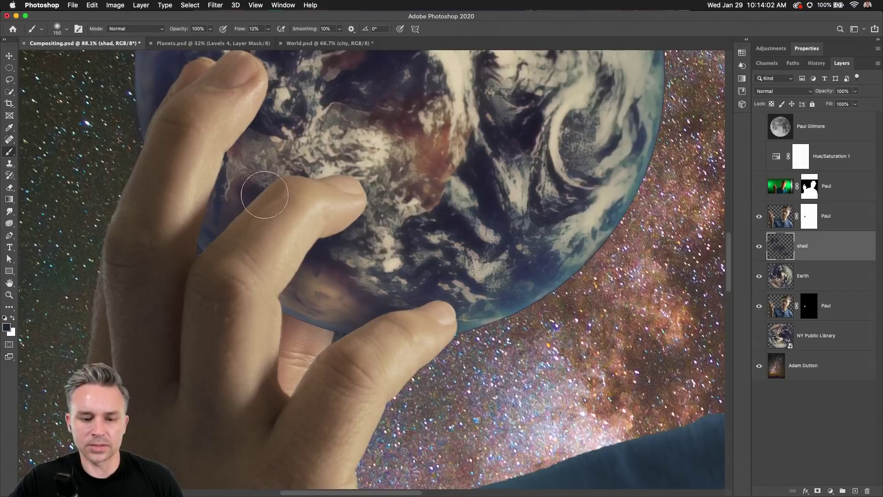
scroll(334, 238, "down", 5)
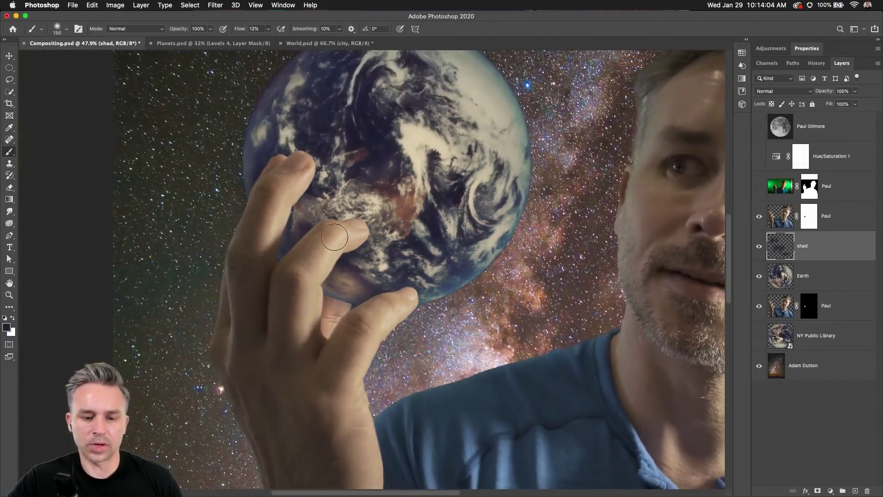
scroll(334, 237, "down", 3)
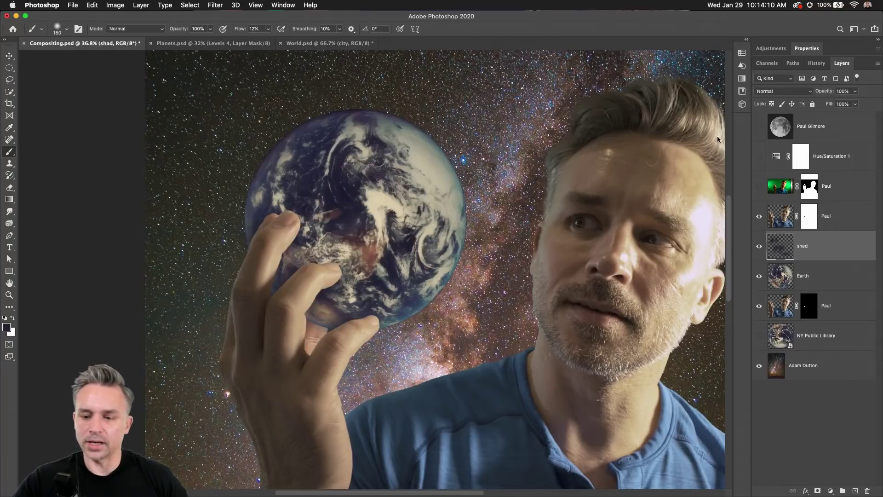
- Temporarily add a Black & White adjustment layer above the upper portrait copy, compare the tones with it off and on, and delete it
left_click(832, 225)
left_click(830, 490)
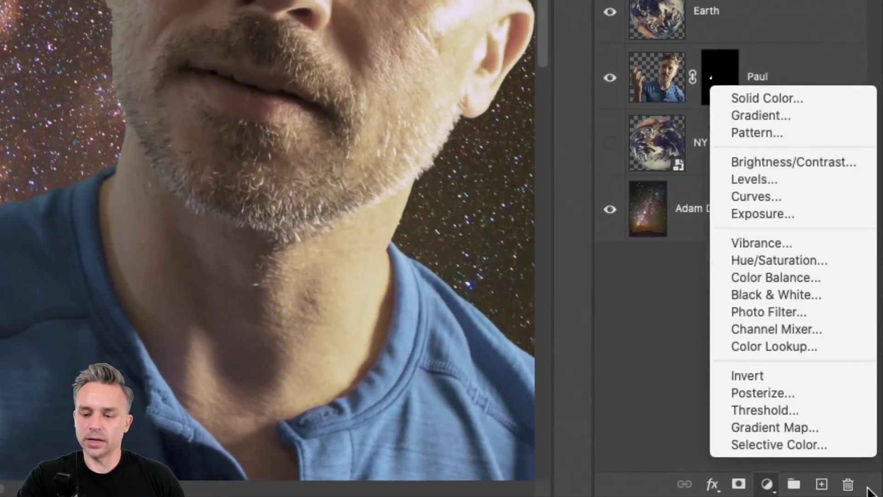
left_click(831, 297)
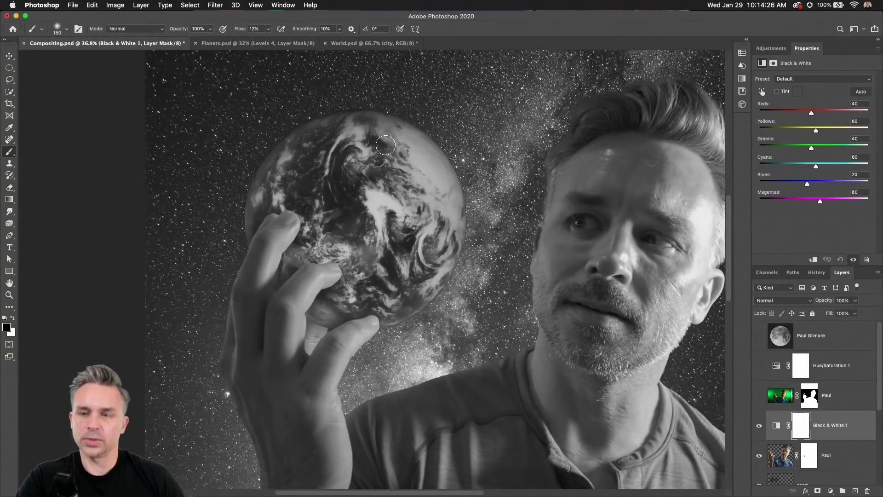
scroll(488, 215, "right", 5)
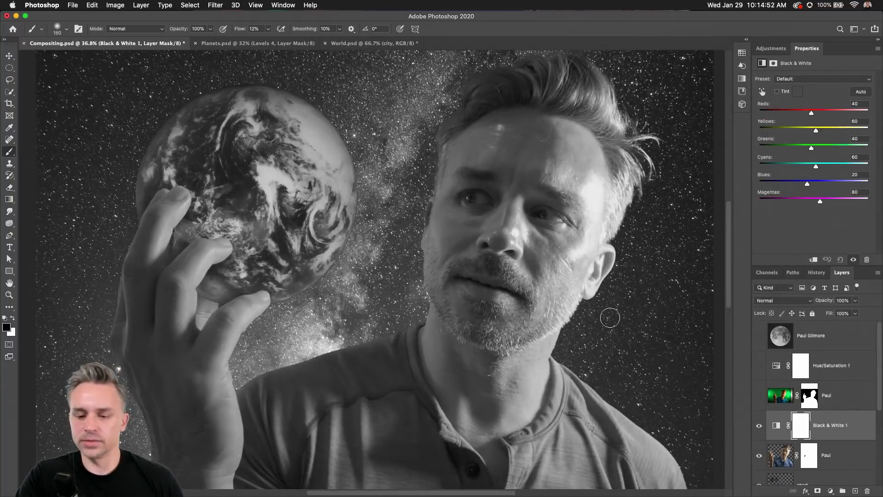
left_click(759, 426)
left_click(759, 426)
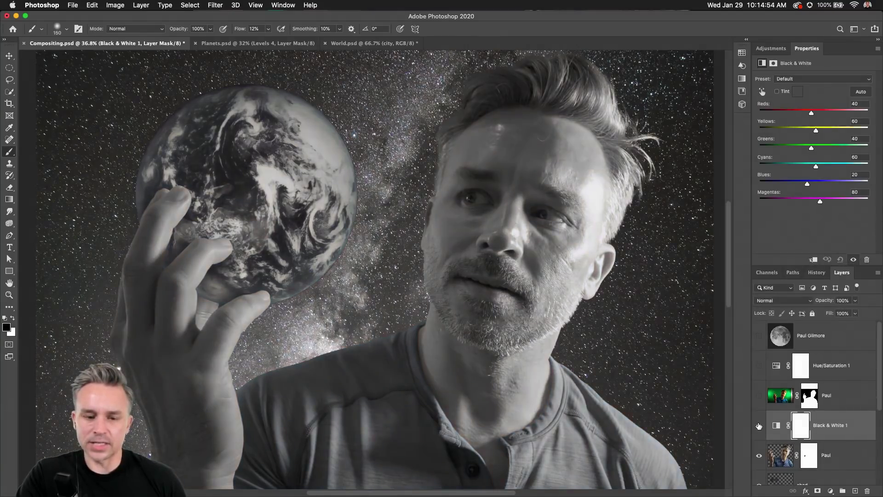
left_click_drag(852, 428, 867, 491)
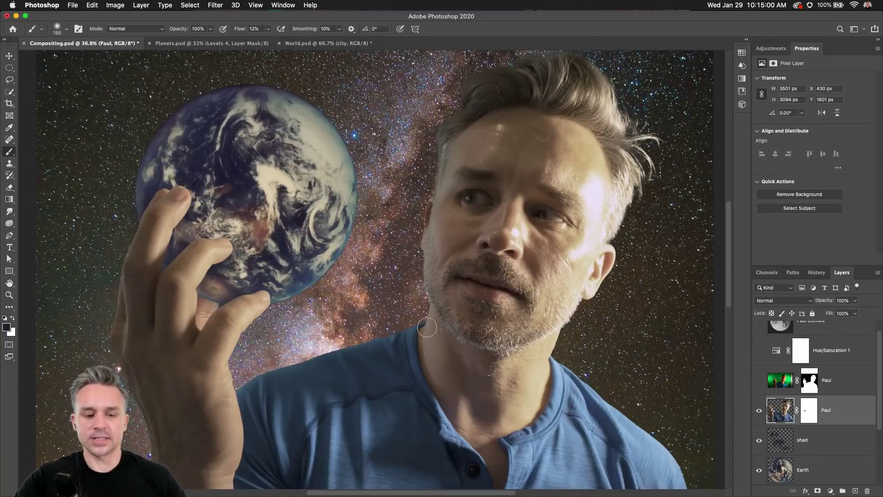
- Clip the shad layer to the Earth layer so its painted shadows affect only the planet
scroll(414, 312, "down", 3)
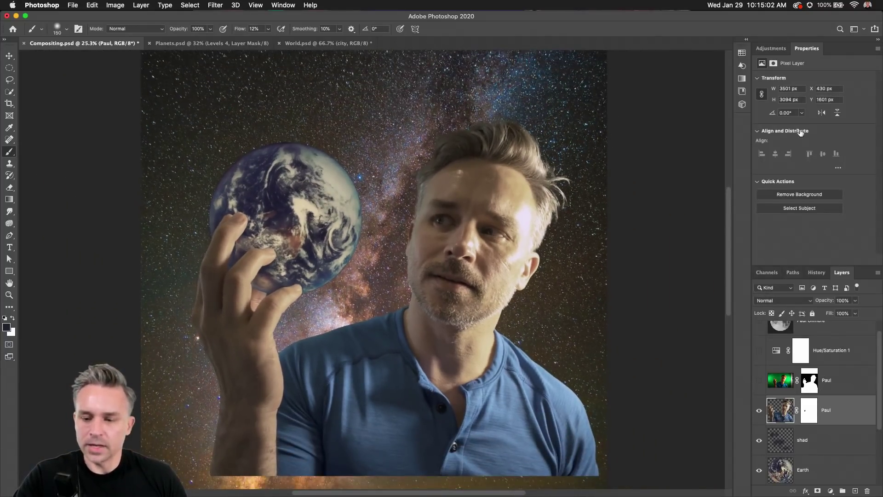
double_click(841, 49)
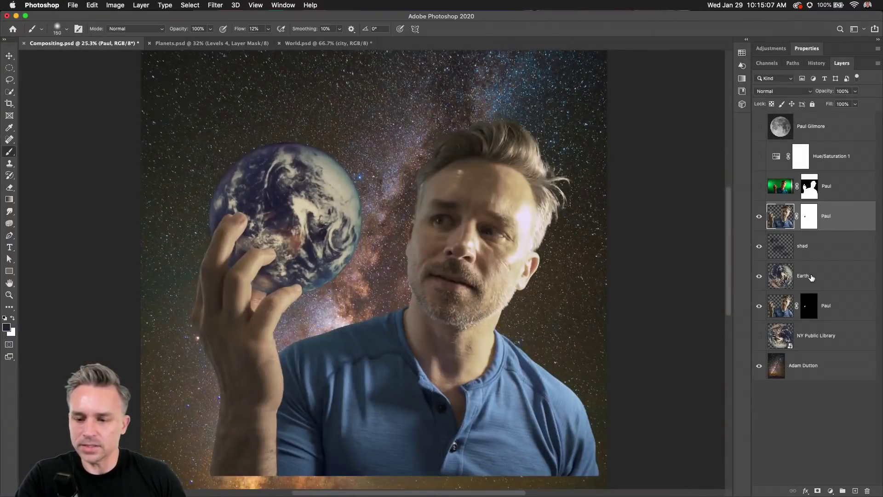
left_click(812, 277)
left_click(806, 255)
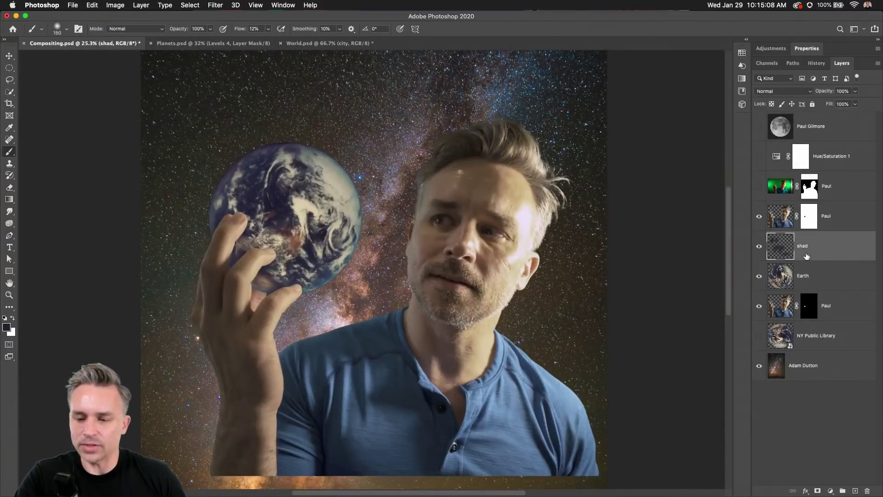
left_click(831, 491)
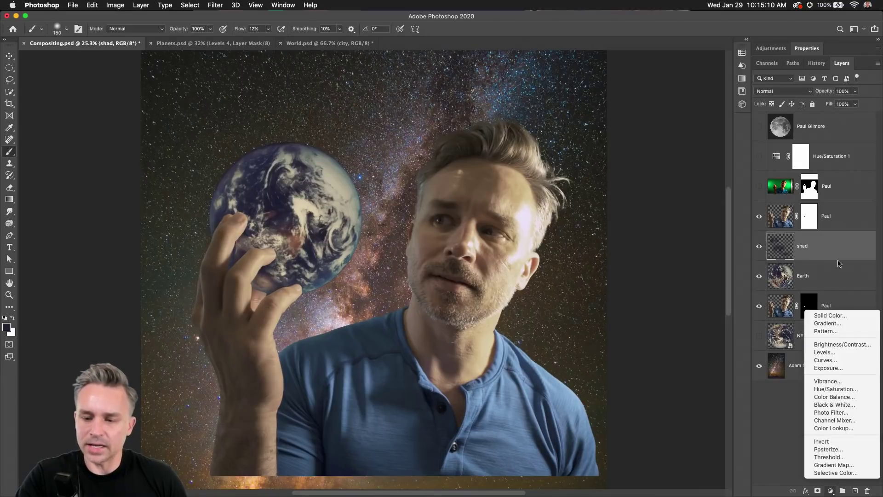
left_click(838, 264)
left_click(818, 279)
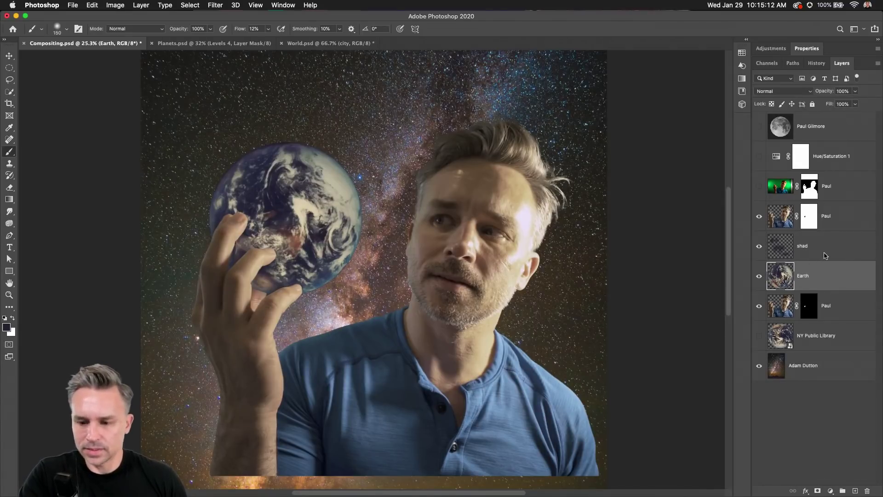
left_click(825, 256, "shift")
right_click(835, 252)
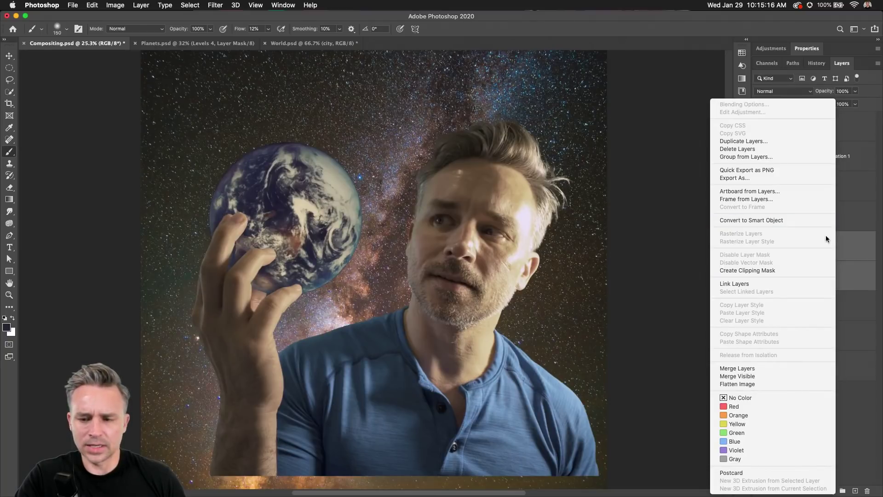
left_click(828, 252)
left_click(830, 257)
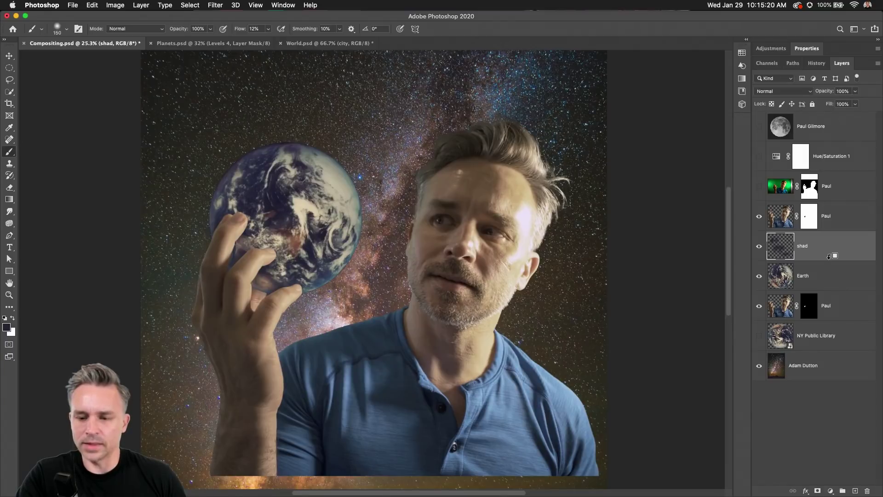
left_click(829, 257, "alt")
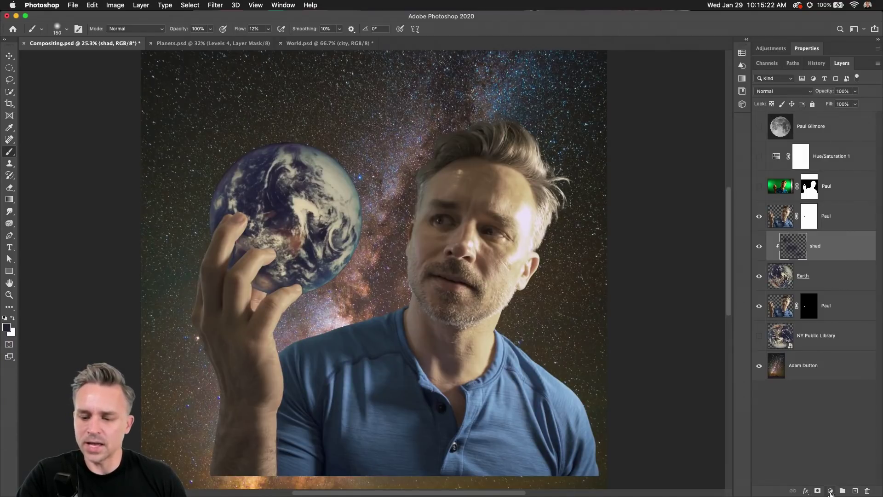
- Add a Levels adjustment layer above the shad layer and clip it so it affects only the Earth
left_click(830, 491)
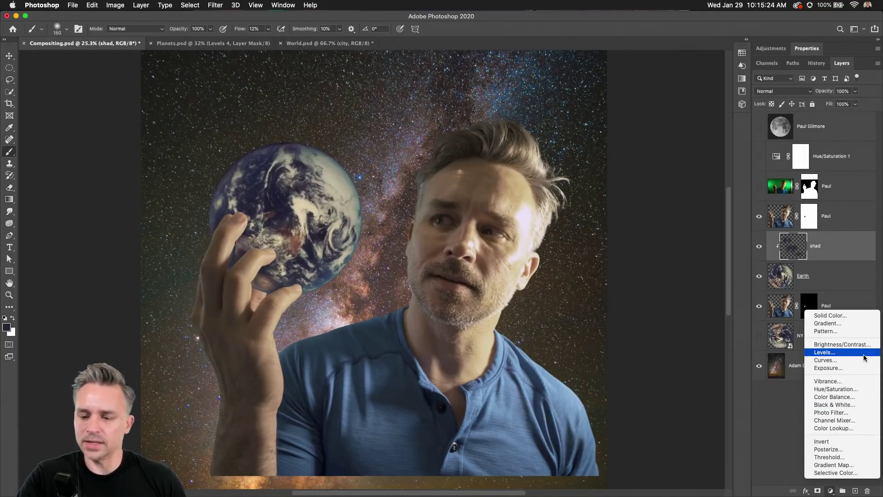
left_click(864, 353)
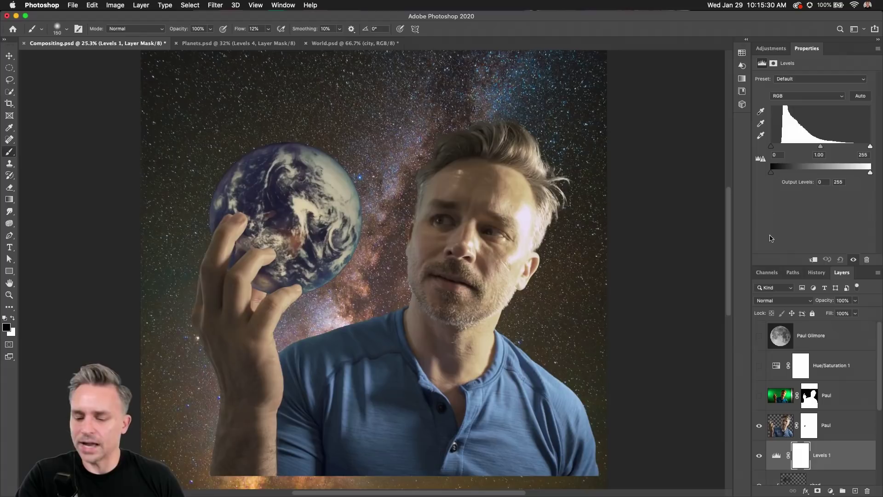
left_click_drag(800, 266, 801, 226)
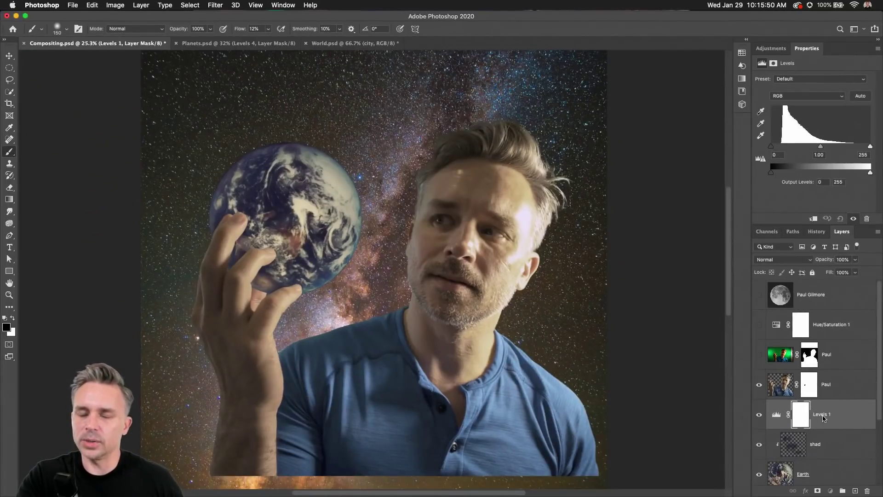
key("super+2")
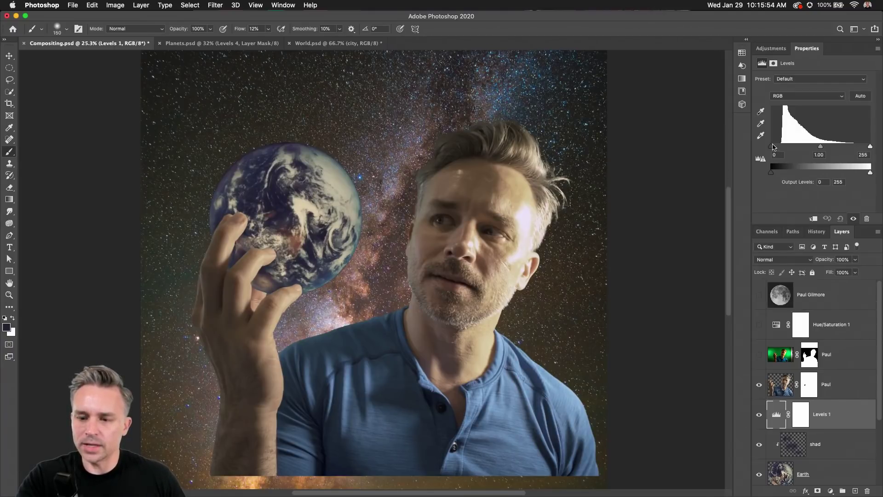
mouse_move(868, 147)
left_mouse_down()
mouse_move(831, 148)
mouse_move(882, 149)
left_mouse_up()
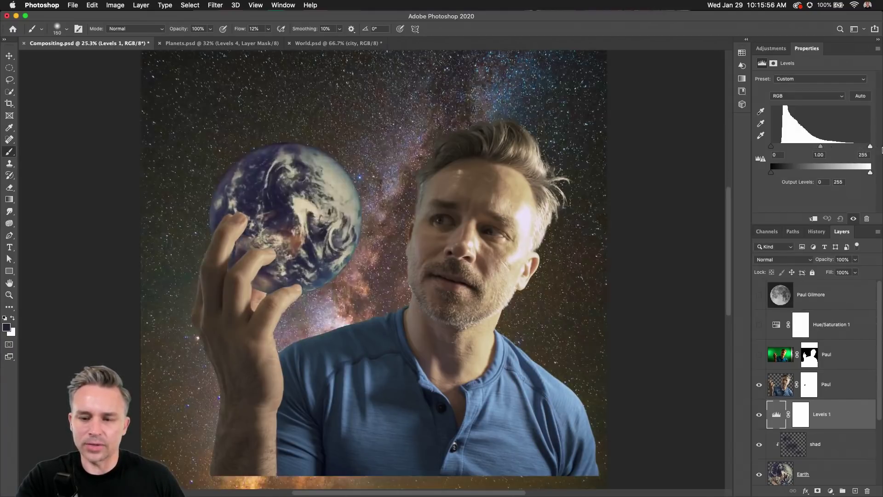
left_click_drag(776, 150, 764, 150)
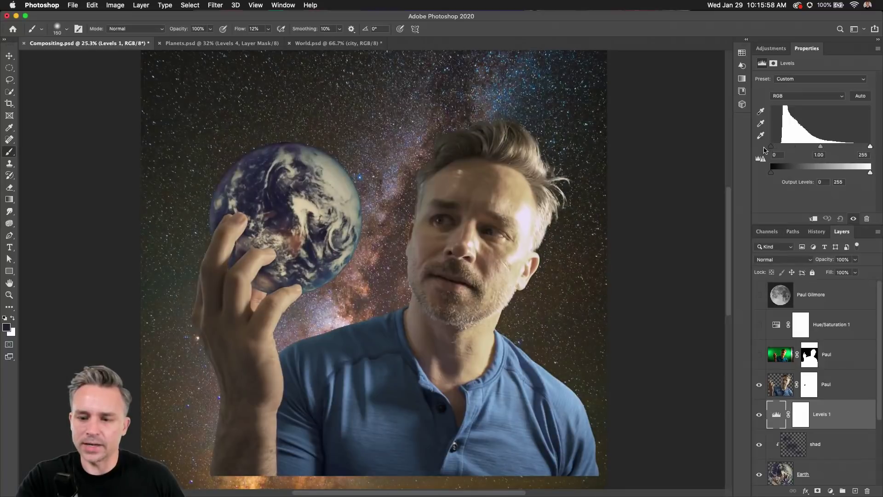
mouse_move(821, 148)
left_mouse_down()
mouse_move(813, 148)
mouse_move(838, 148)
mouse_move(810, 148)
mouse_move(841, 148)
mouse_move(820, 148)
left_mouse_up()
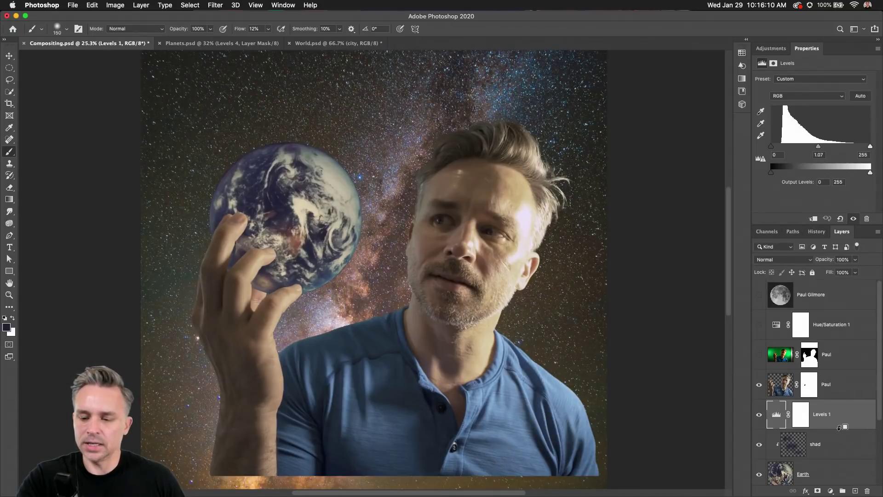
left_click(839, 428, "alt")
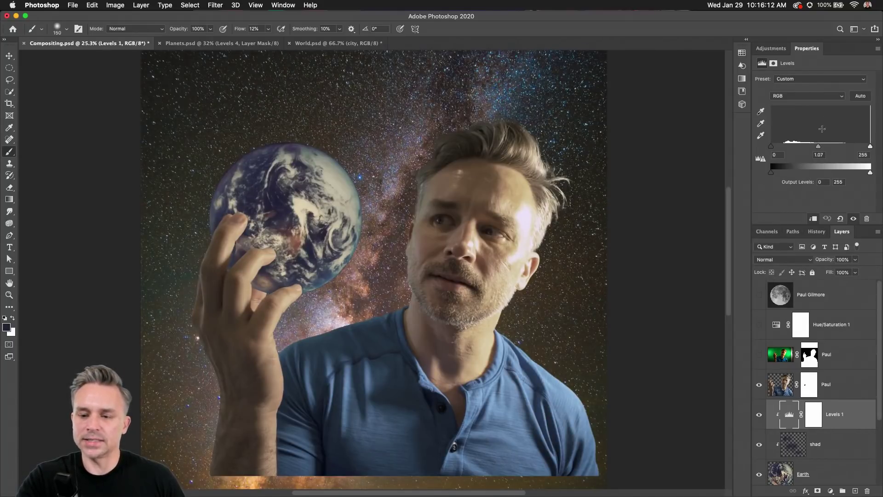
- Darken the Earth in Levels by setting the midtone input to 1.23 and the white output level to 138
left_click_drag(818, 148, 870, 147)
left_click_drag(772, 174, 727, 172)
left_click_drag(869, 174, 813, 148)
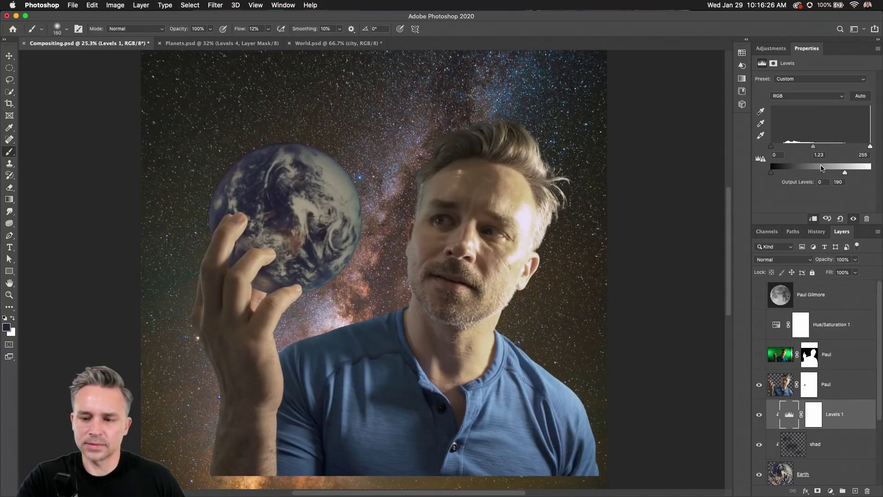
left_click_drag(845, 174, 823, 174)
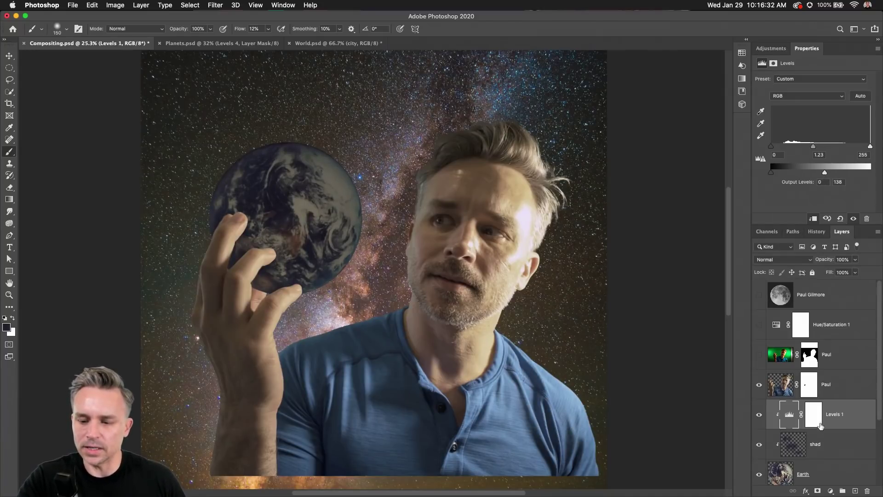
- Paint black on the Levels mask with an 800 px brush over the Earth's right side, comparing the image with the adjustment off and on
left_click(814, 419)
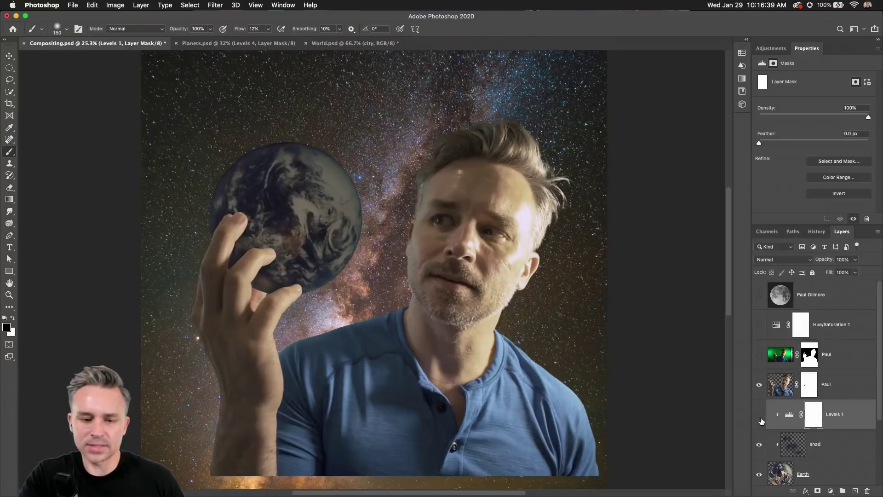
left_click(760, 418)
left_click(760, 418)
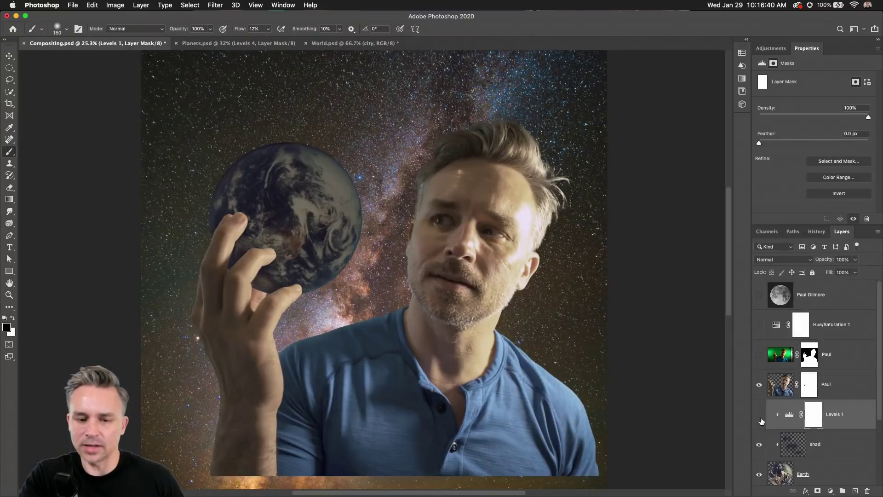
left_click(760, 419)
left_click(761, 417)
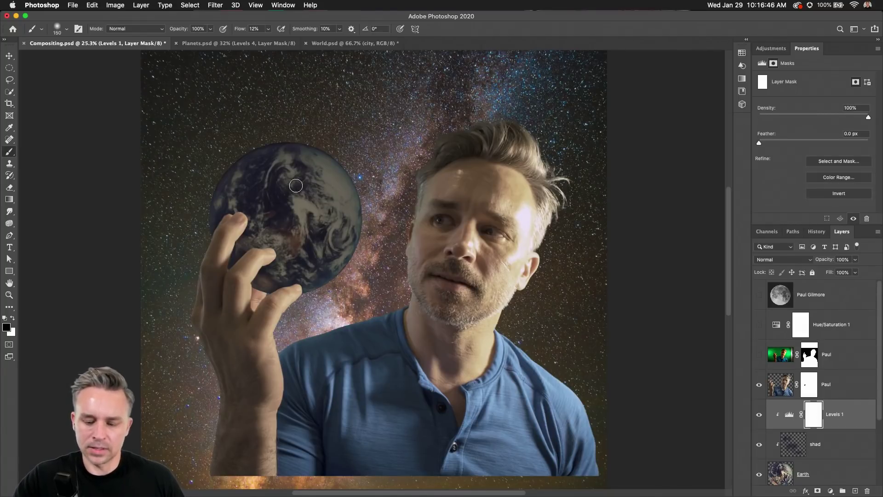
key("bracketright")
key("bracketright")
key("bracketright")
key("bracketright")
key("bracketright")
key("bracketright")
key("bracketright")
key("bracketright")
mouse_move(336, 233)
left_mouse_down()
mouse_move(302, 254)
mouse_move(333, 223)
left_mouse_up()
mouse_move(353, 179)
left_mouse_down()
mouse_move(337, 208)
mouse_move(313, 208)
mouse_move(320, 240)
left_mouse_up()
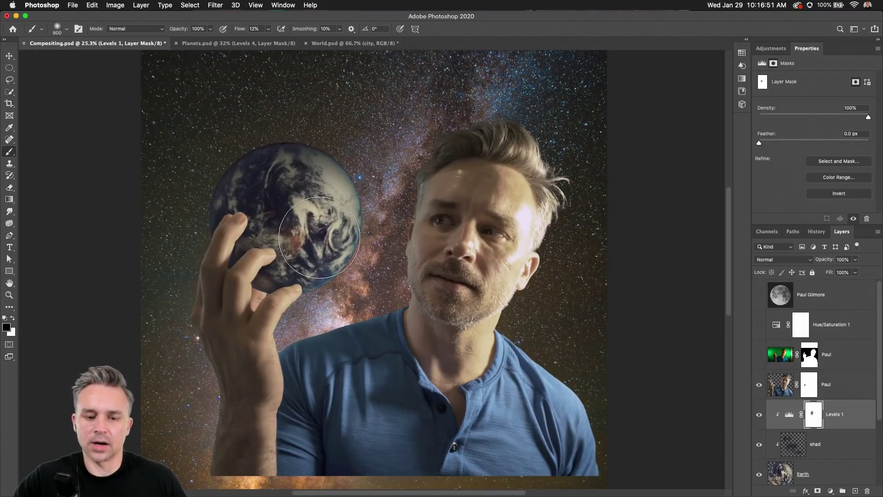
left_click(759, 415)
left_click(759, 415)
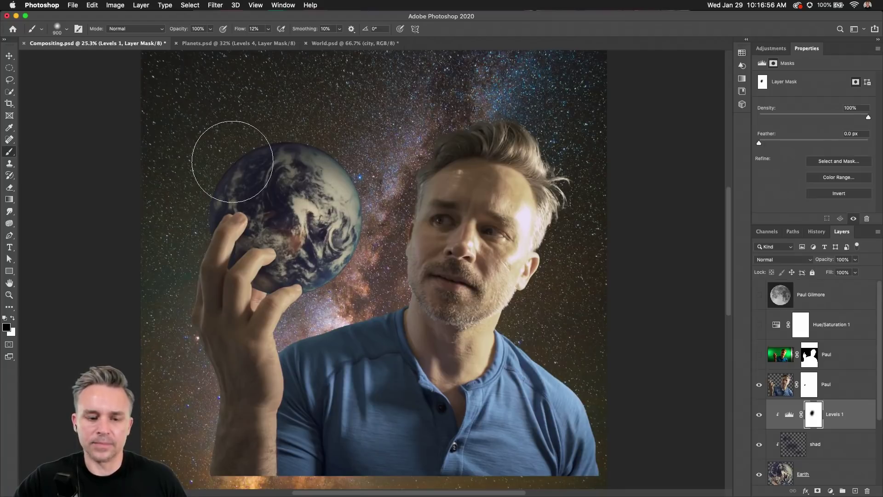
- Add a Brightness/Contrast adjustment layer above the Levels layer, set its brightness to 89, and clip it to the Earth
left_click(845, 416)
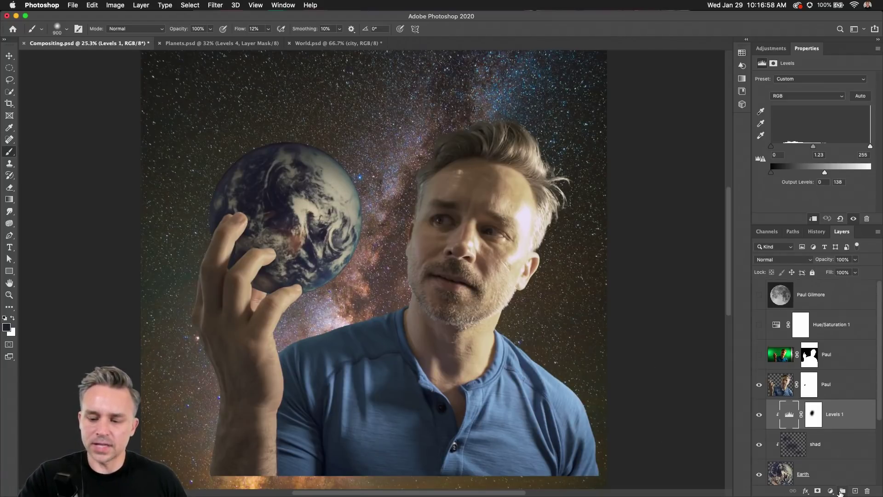
left_click(830, 492)
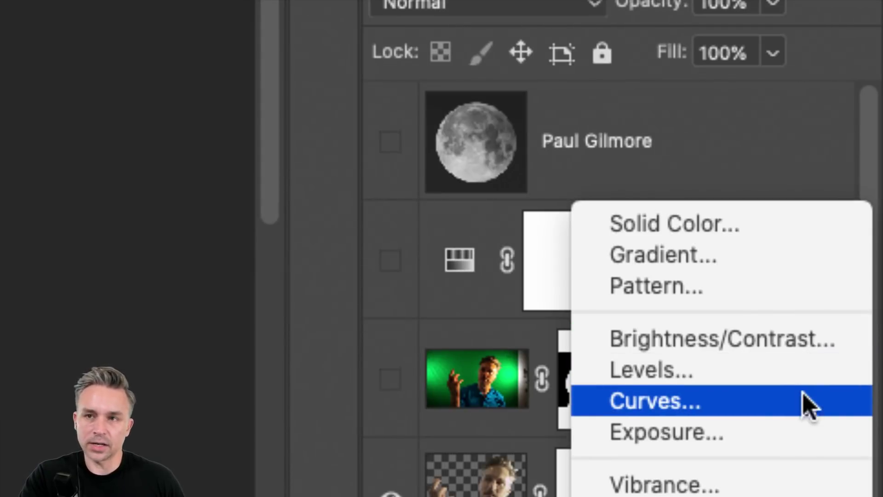
left_click(809, 343)
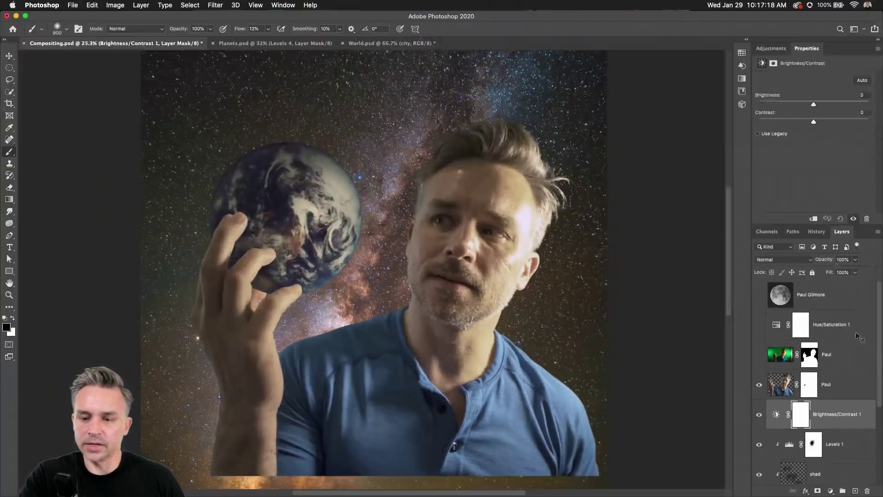
left_click_drag(814, 107, 846, 107)
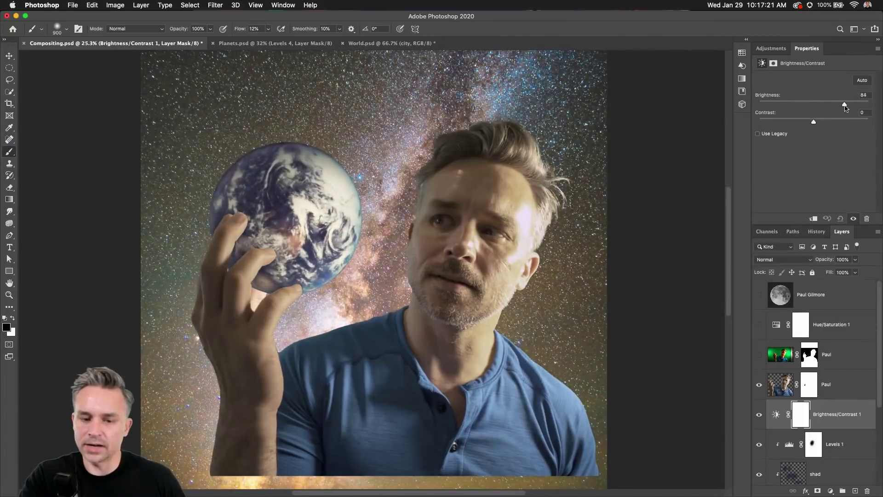
left_click(834, 426, "alt")
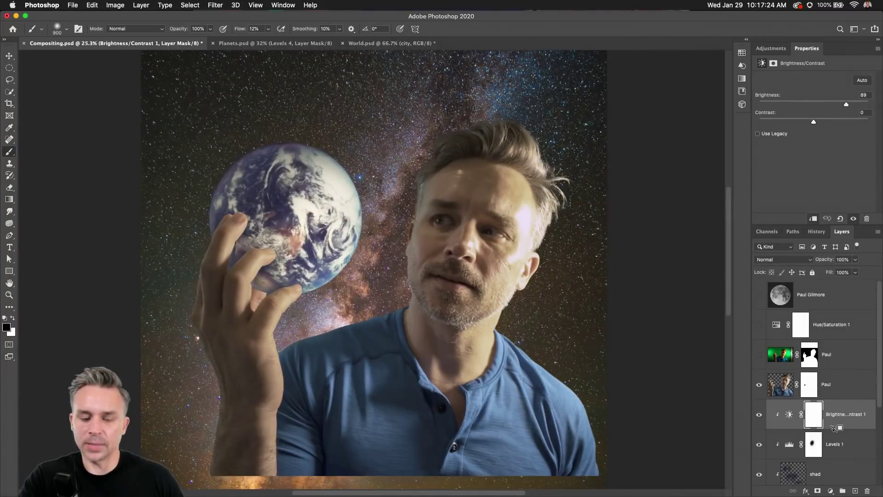
- Invert the Brightness/Contrast mask to black, paint white over the Earth's right side with the 800 px brush, and compare the adjustment off and on
left_click(812, 416)
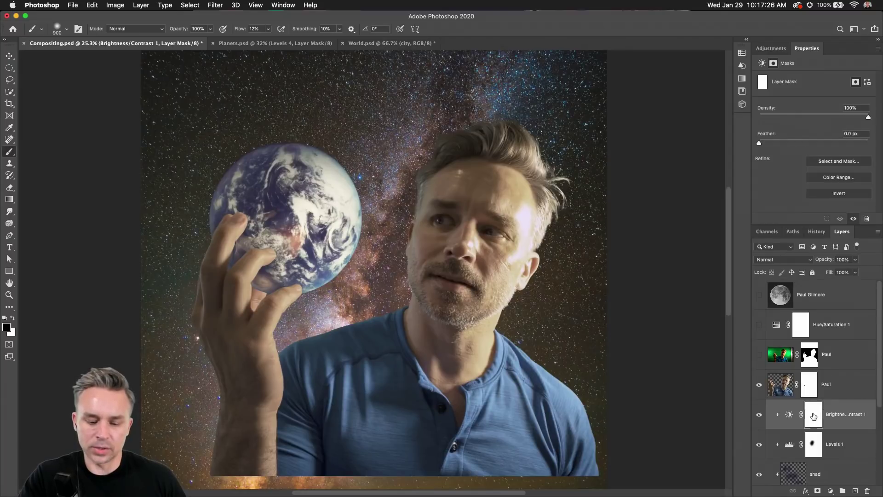
key("super+i")
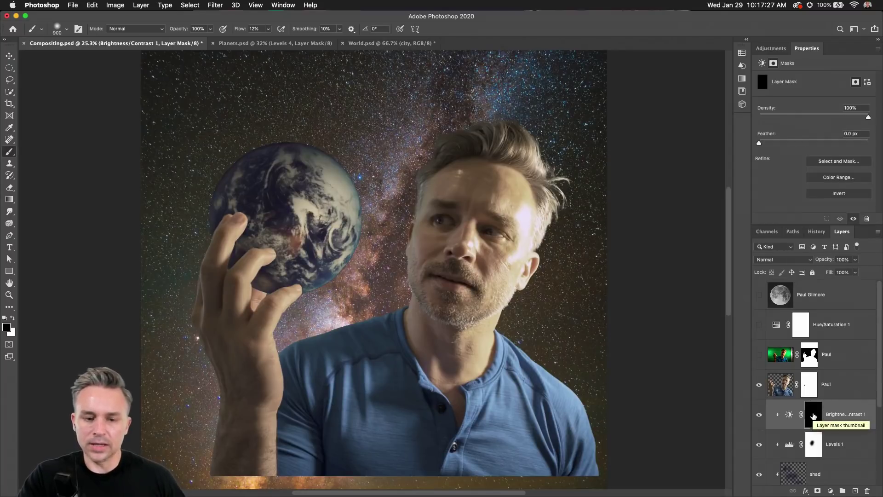
left_click(12, 322)
mouse_move(275, 193)
left_mouse_down()
mouse_move(360, 185)
mouse_move(340, 266)
mouse_move(296, 270)
mouse_move(357, 191)
mouse_move(320, 187)
mouse_move(325, 213)
left_mouse_up()
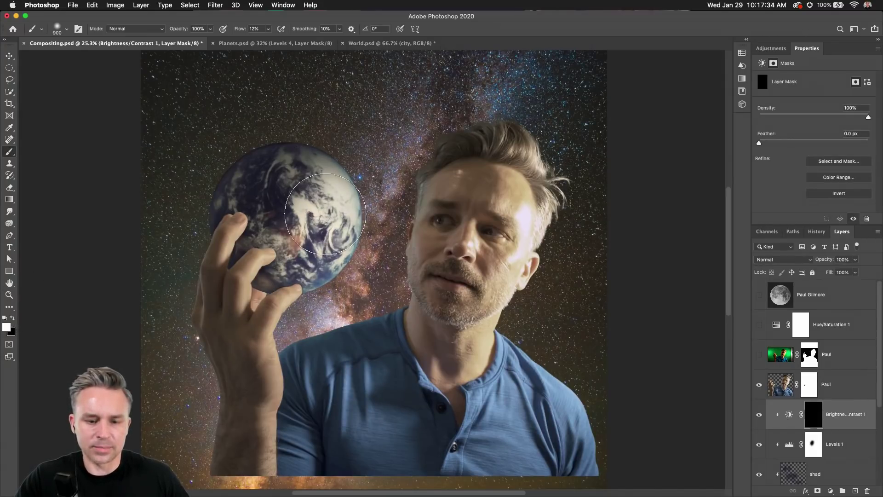
left_click(759, 415)
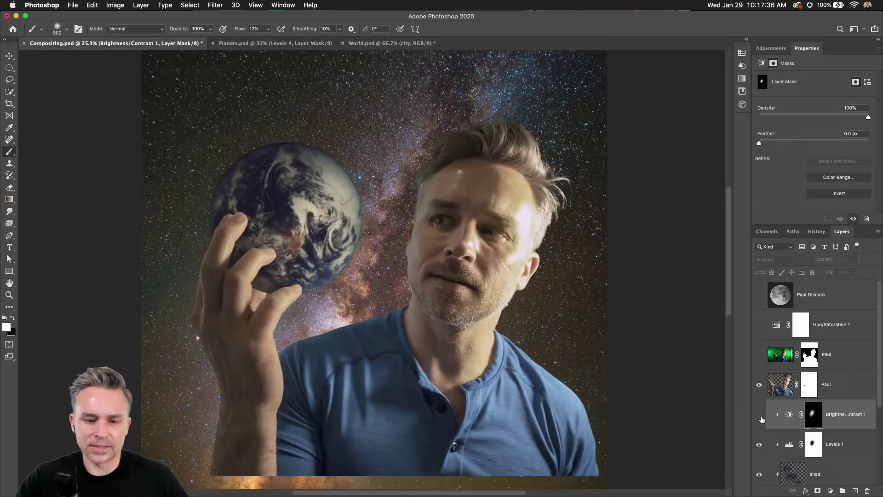
left_click(759, 415)
left_click(758, 446)
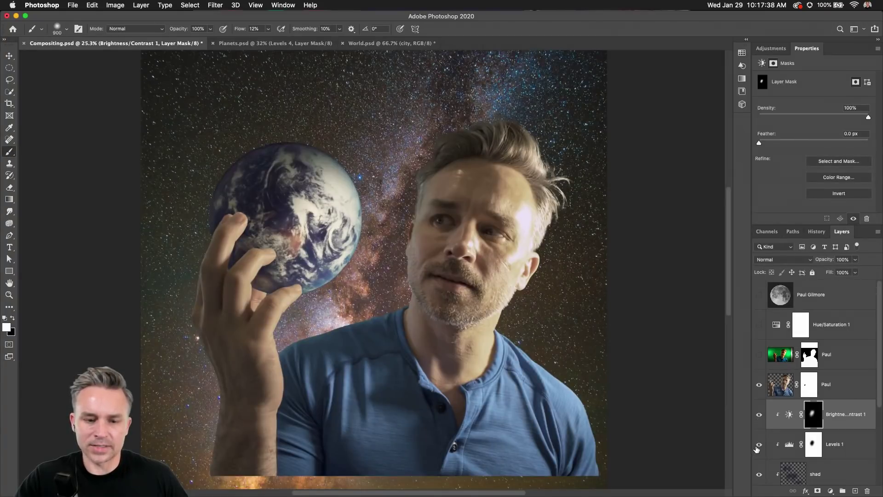
- Reduce the canvas height to 4000 pixels for a square 4000 by 4000 canvas, keeping the anchor centred
scroll(422, 207, "down", 3)
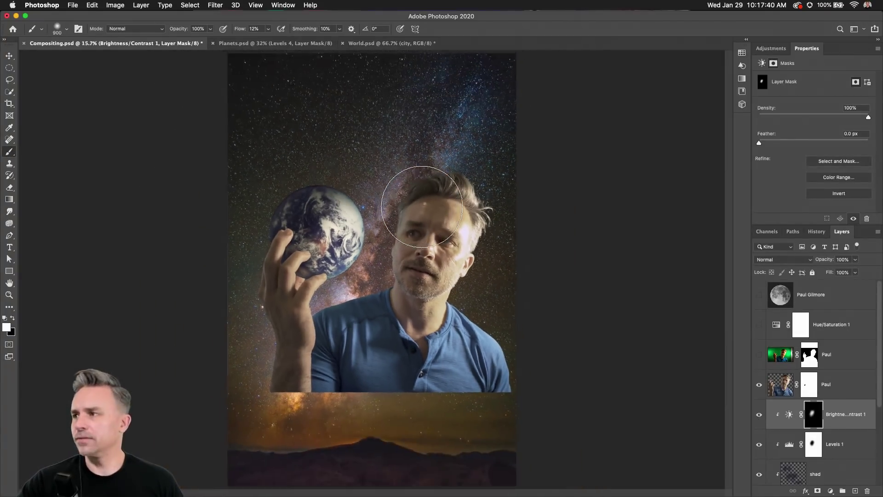
scroll(422, 207, "up", 1)
left_click(9, 56)
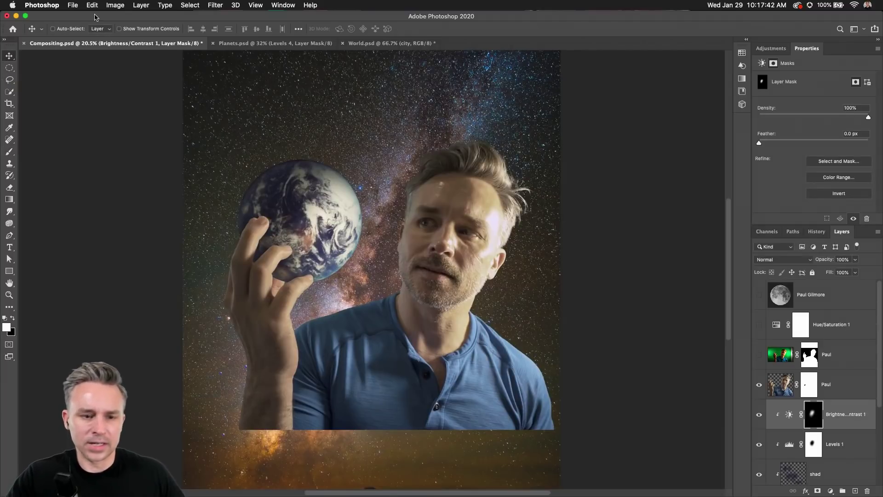
left_click(123, 5)
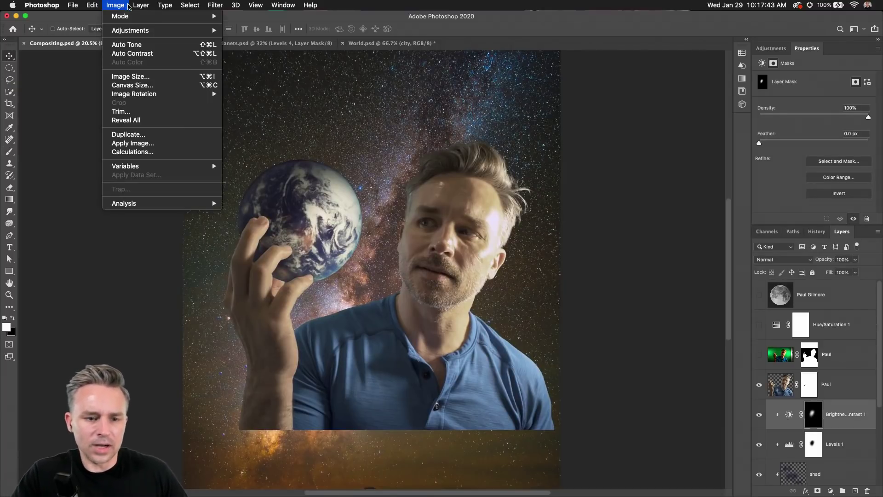
left_click(117, 86)
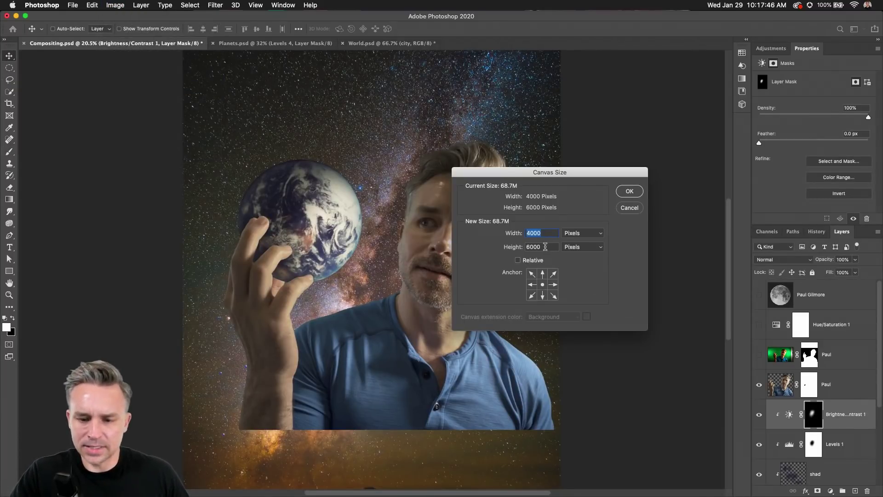
key("Tab")
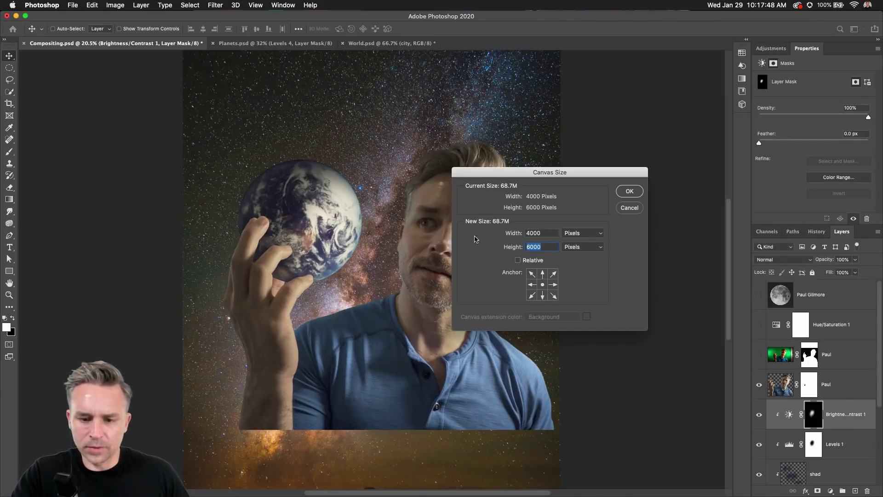
type("4000")
left_click(622, 196)
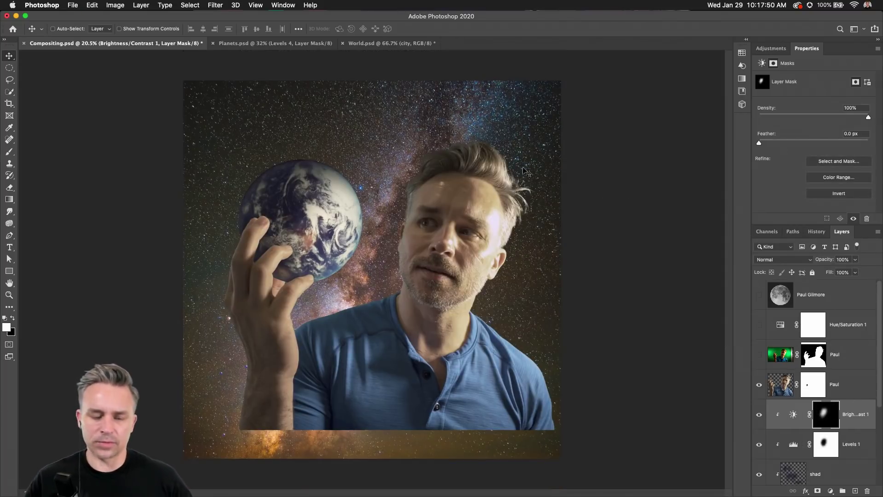
- Select the layers from the upper visible portrait down to its masked copy and move them together so the portrait meets the canvas's bottom edge
double_click(855, 48)
left_click(848, 218)
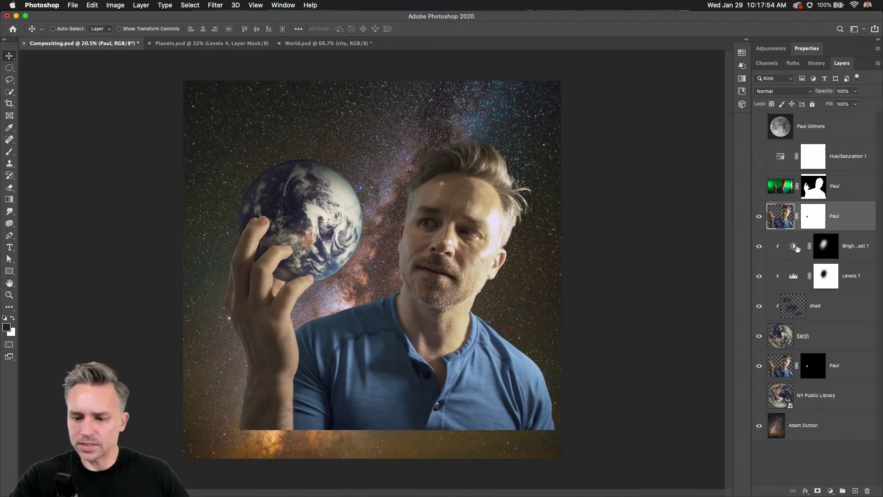
left_click(845, 369, "shift")
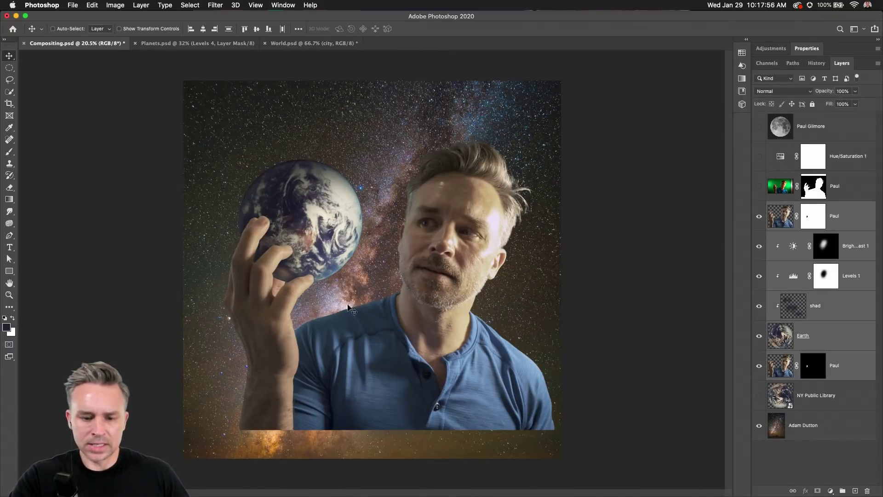
left_click_drag(348, 303, 332, 331)
- Add a new layer above the upper visible portrait layer, fill the whole canvas with black, and clear the selection
left_click(855, 222)
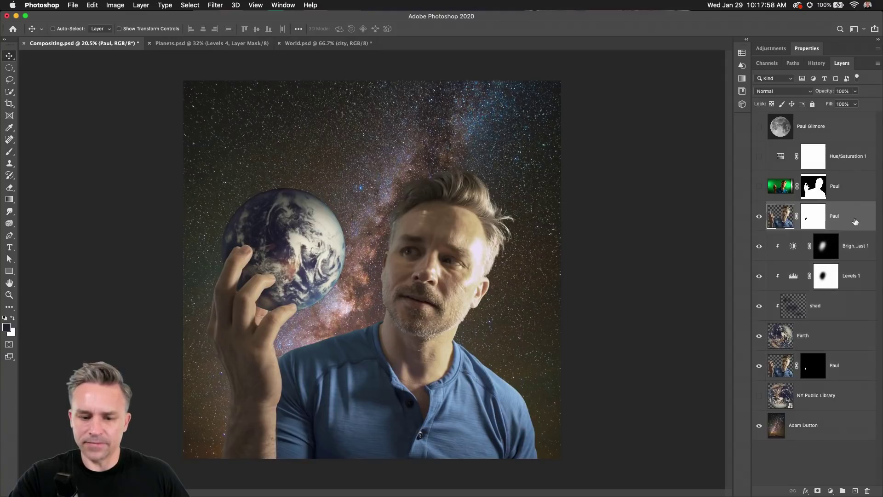
left_click(855, 491)
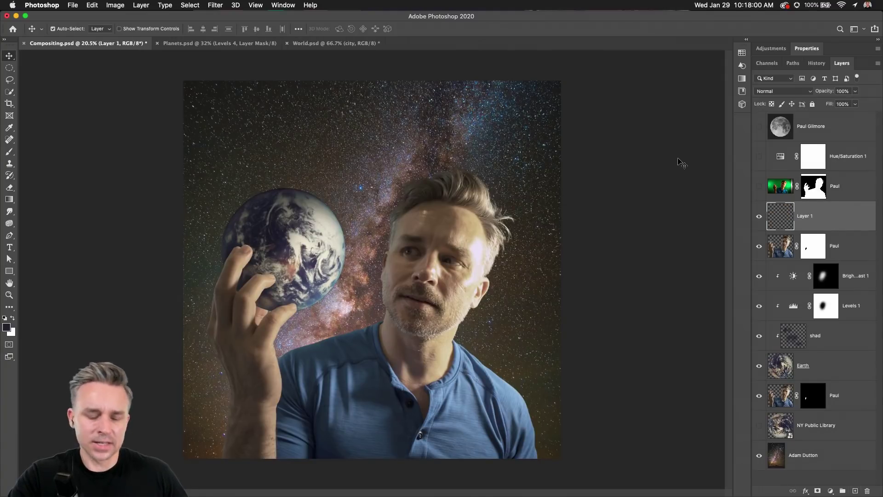
key("super+a")
key("shift+BackSpace")
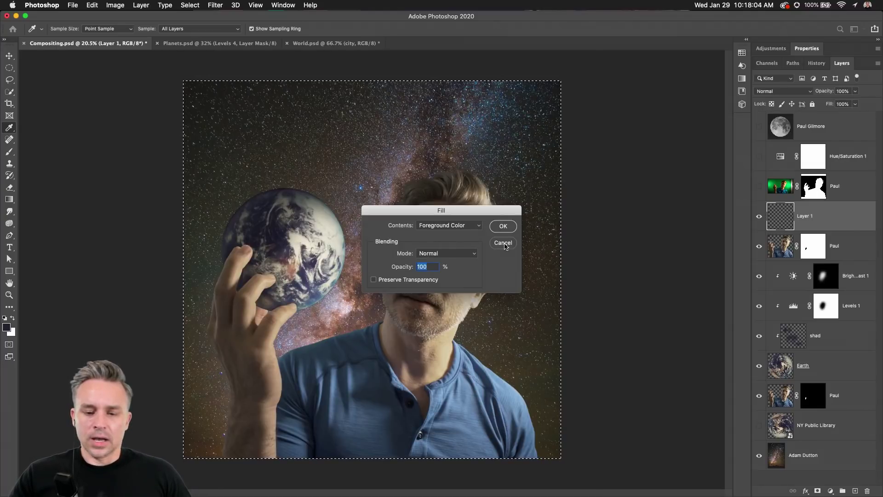
left_click(502, 226)
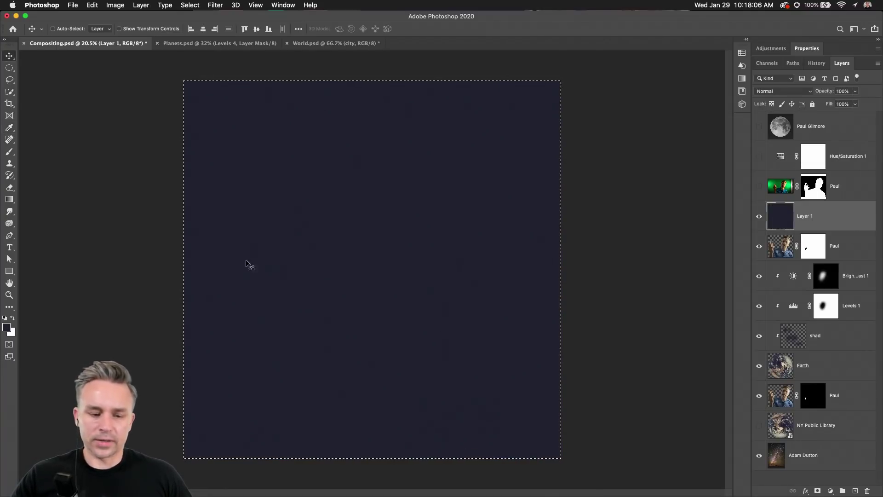
left_click(5, 318)
key("shift+BackSpace")
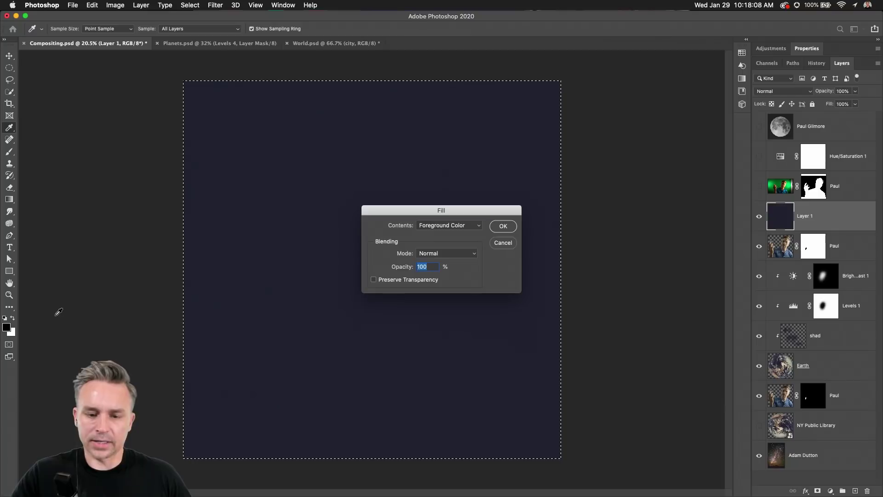
key("Return")
key("super+d")
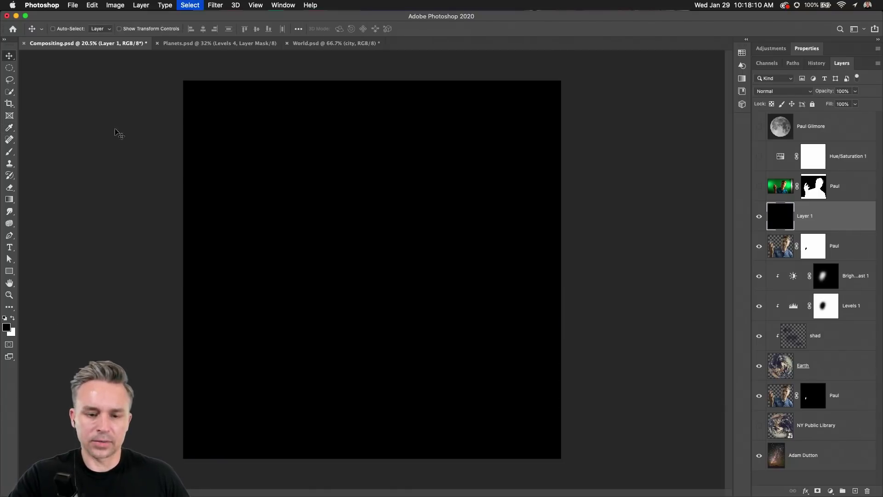
- Start the Lens Flare filter on the black layer and place the flare centre in the image's lower right area
left_click(215, 5)
mouse_move(220, 150)
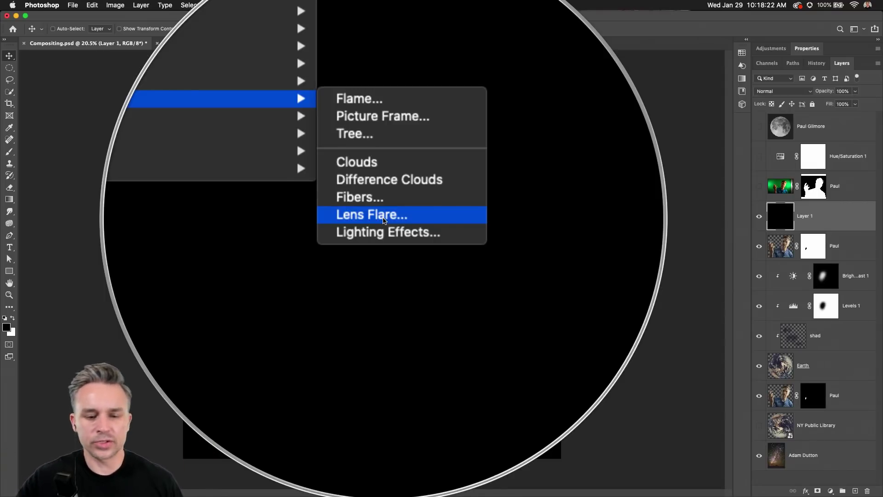
left_click(384, 220)
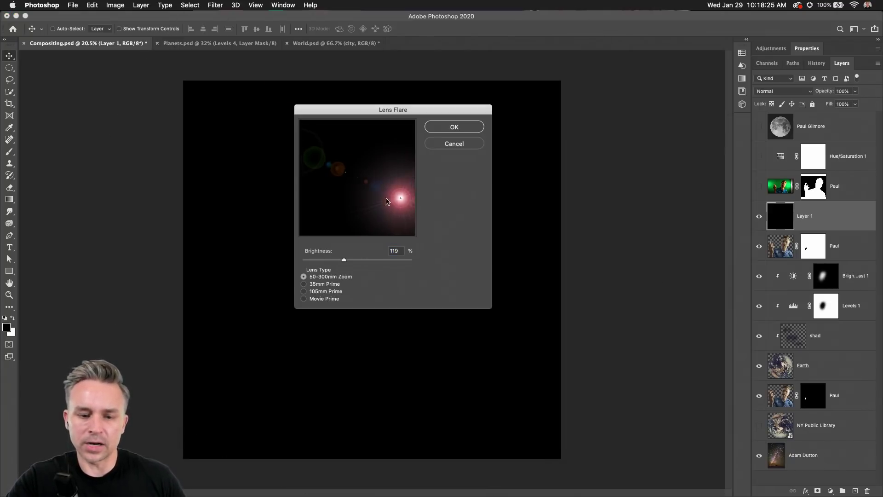
mouse_move(386, 201)
left_mouse_down()
mouse_move(335, 150)
mouse_move(398, 195)
left_mouse_up()
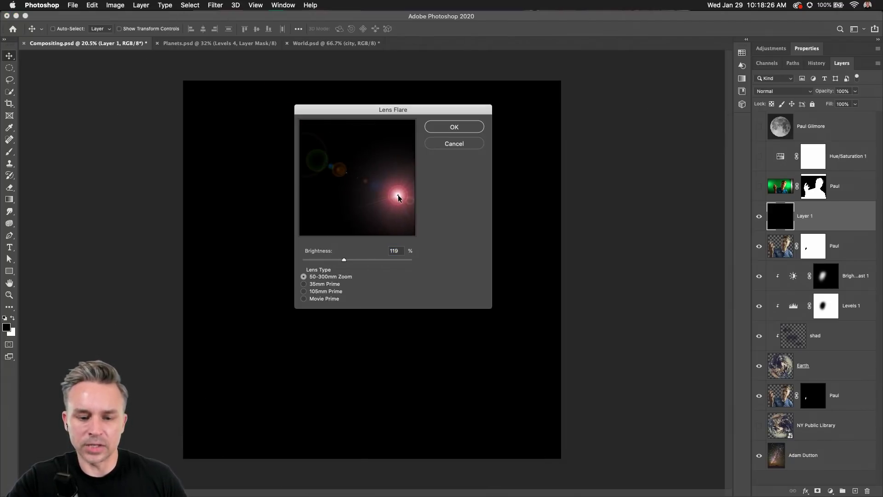
- Compare the lens types, fine-tune the flare centre, and apply the flare with 50-300mm Zoom at 119% brightness
left_click(303, 283)
left_click(303, 291)
left_click(303, 298)
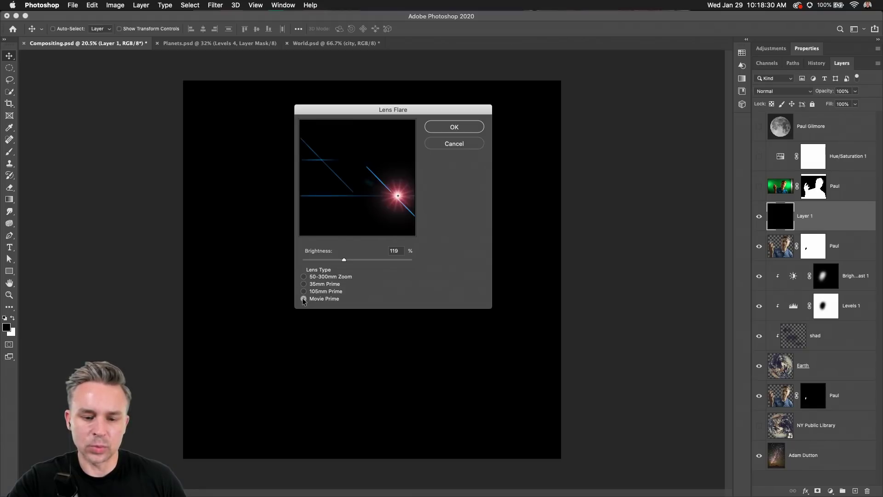
left_click(303, 290)
left_click(303, 283)
left_click(303, 276)
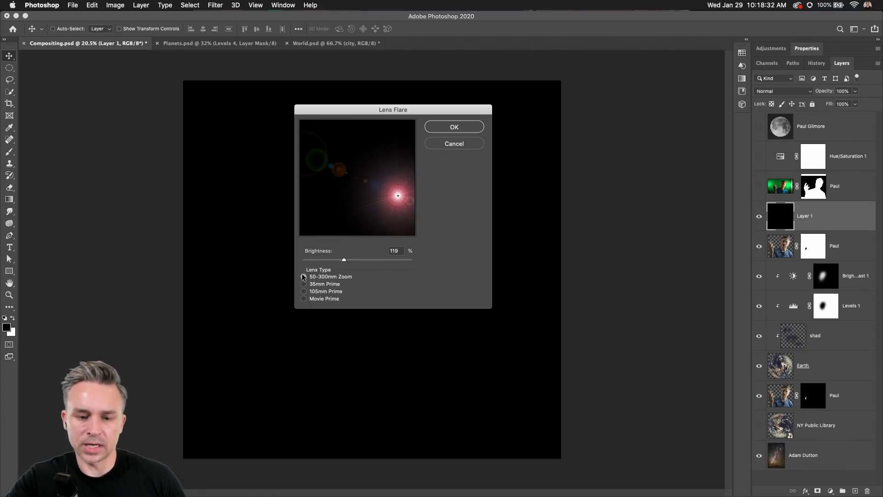
key("alt")
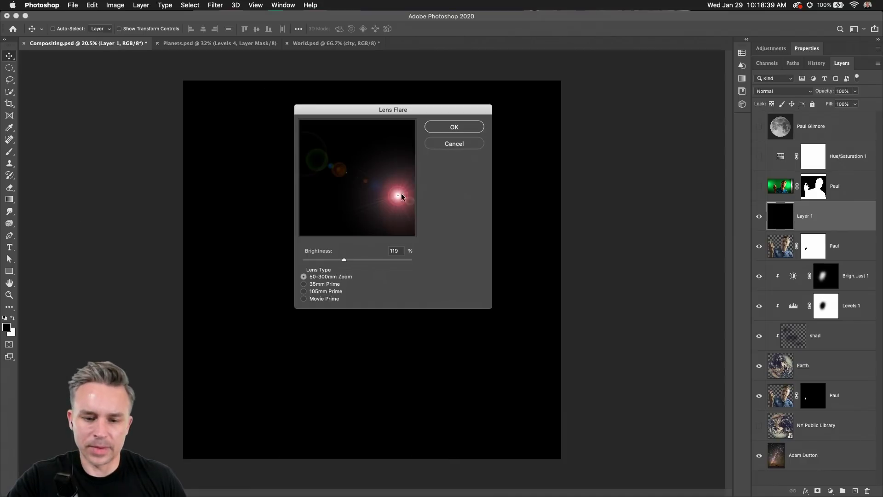
mouse_move(400, 194)
left_mouse_down()
mouse_move(372, 187)
mouse_move(403, 205)
mouse_move(398, 198)
left_mouse_up()
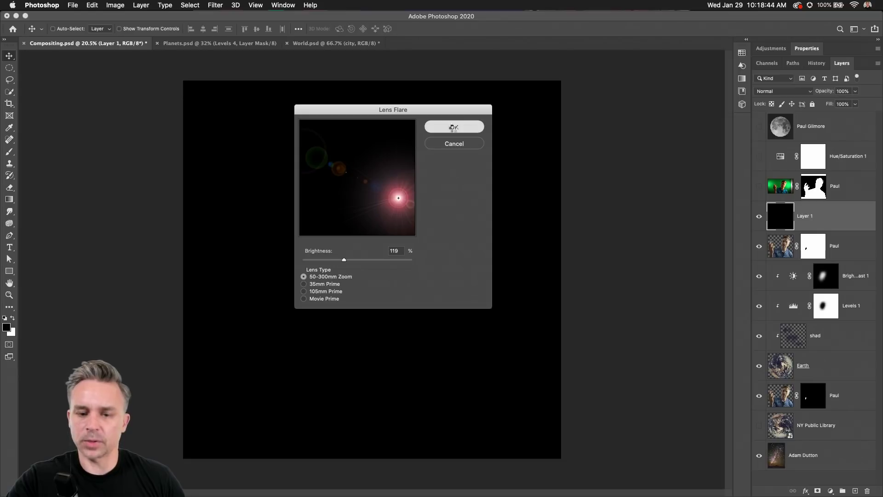
left_click(452, 127)
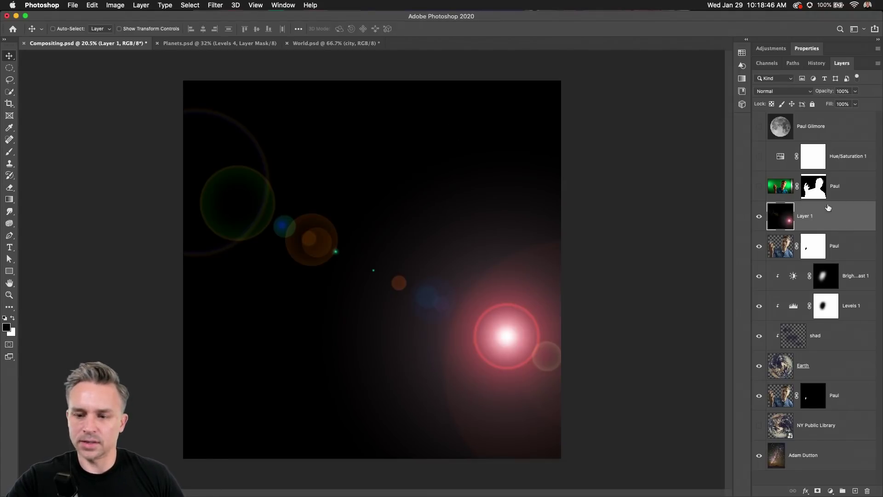
- Rename the flare layer as "lense flare"
left_click(764, 91)
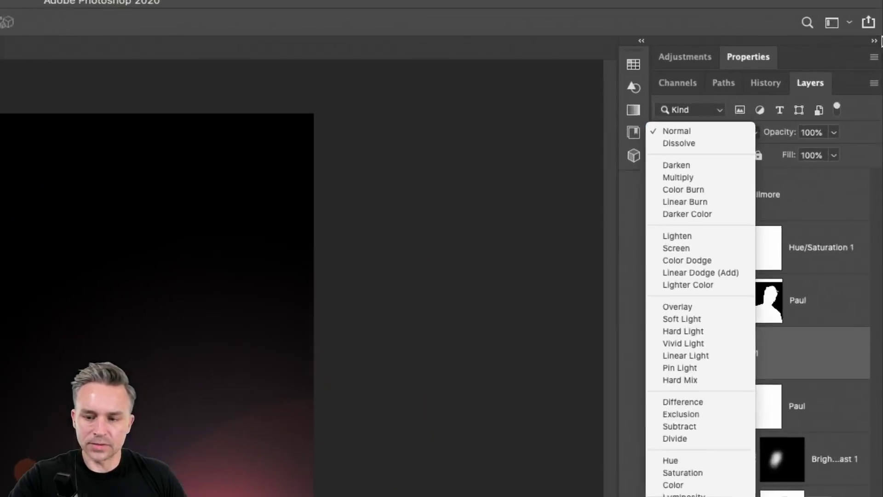
left_click(853, 373)
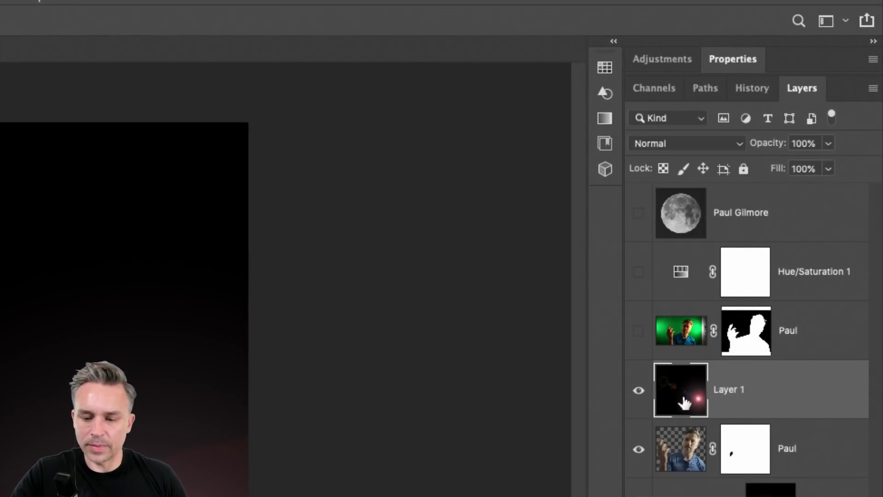
double_click(729, 392)
type("lense fla")
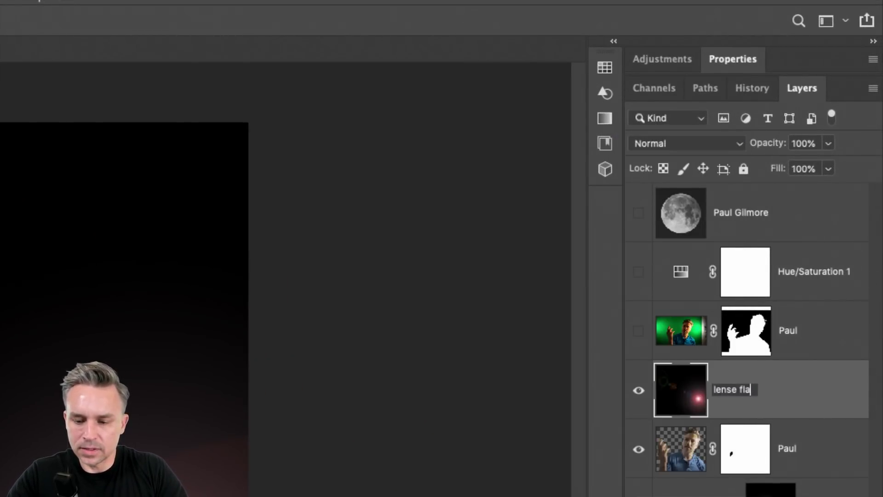
type("re")
key("Return")
- Set the lense flare layer's blend mode to Screen and move it about 451 px right and 110 px down
left_click(711, 143)
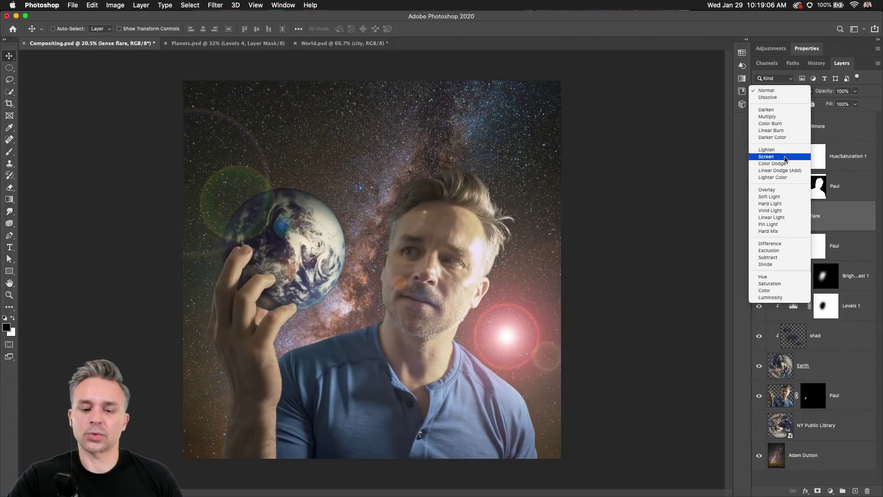
left_click(785, 158)
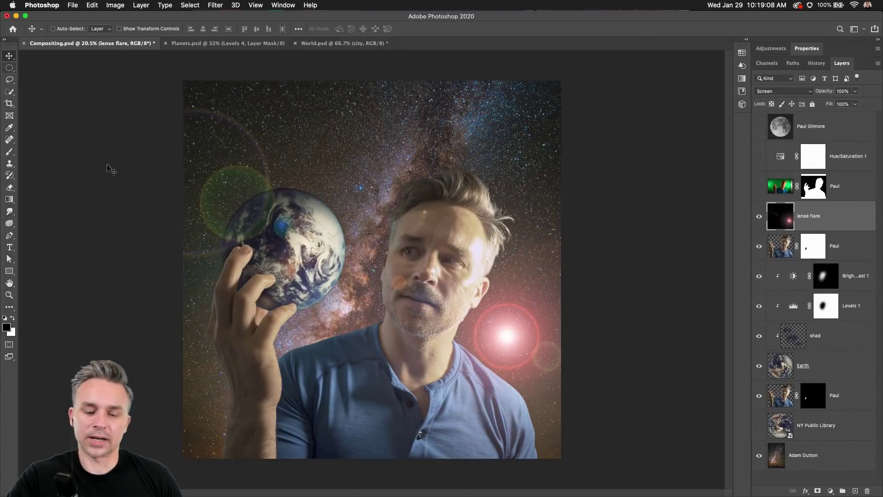
left_click_drag(107, 169, 155, 182)
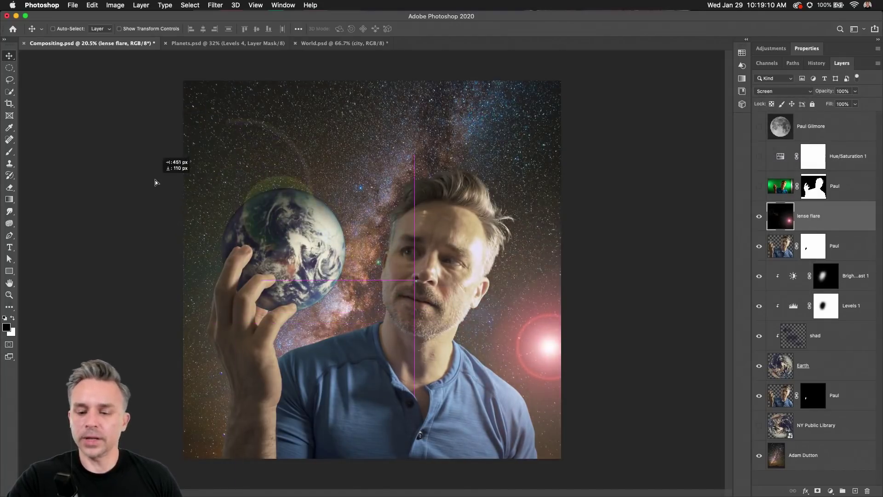
- Add another new layer above lense flare and fill the whole canvas with black
left_click(853, 491)
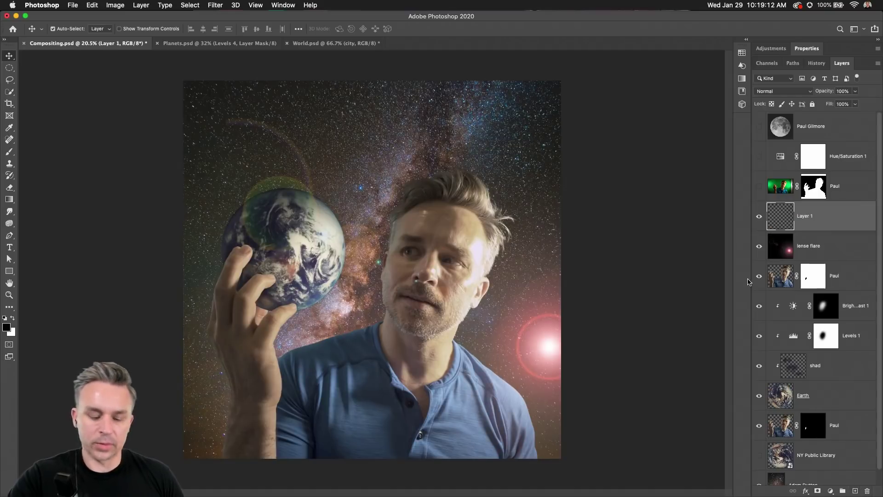
key("super+a")
key("shift+BackSpace")
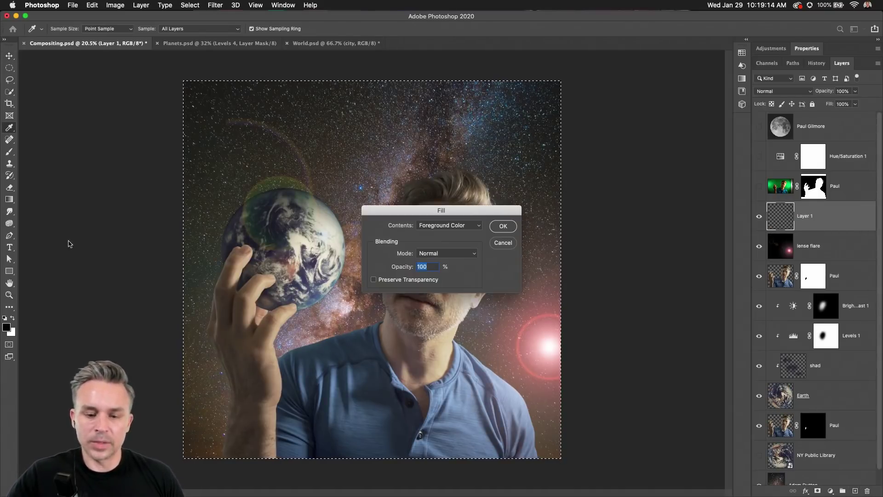
key("Return")
- Render a 105mm Prime lens flare at 119% brightness on the black Layer 1, and clear the selection
left_click(215, 6)
mouse_move(253, 167)
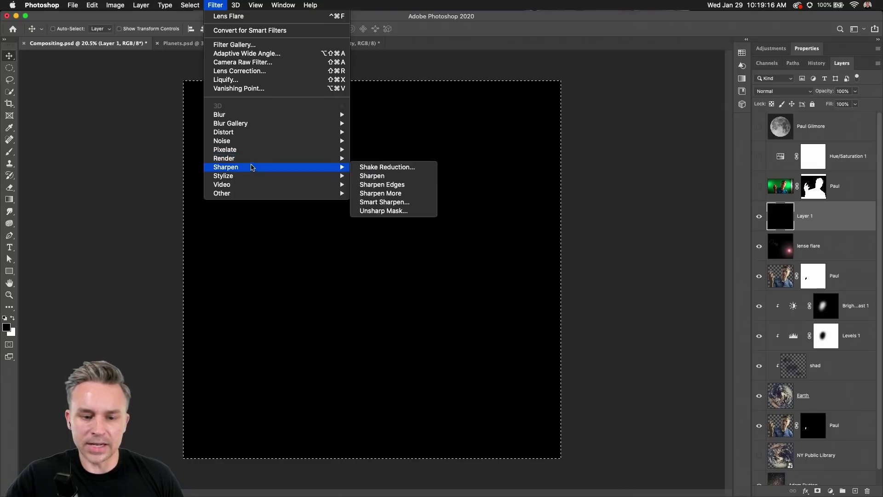
left_click(375, 216)
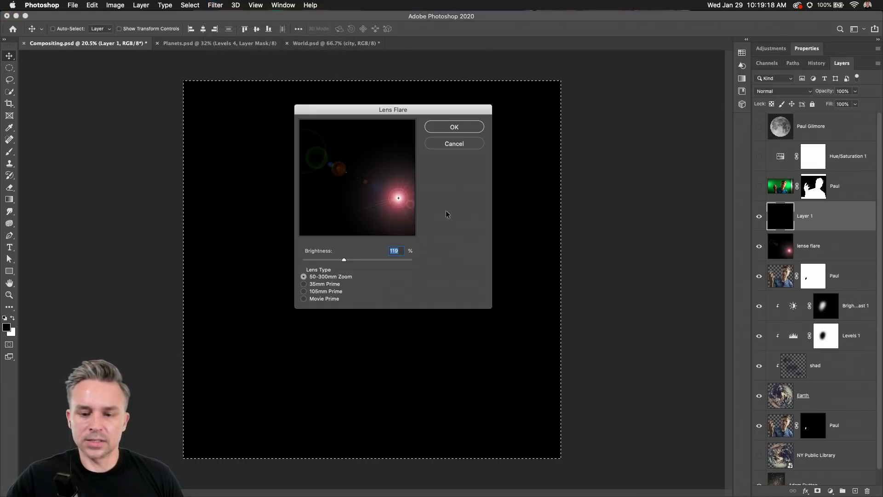
left_click(303, 284)
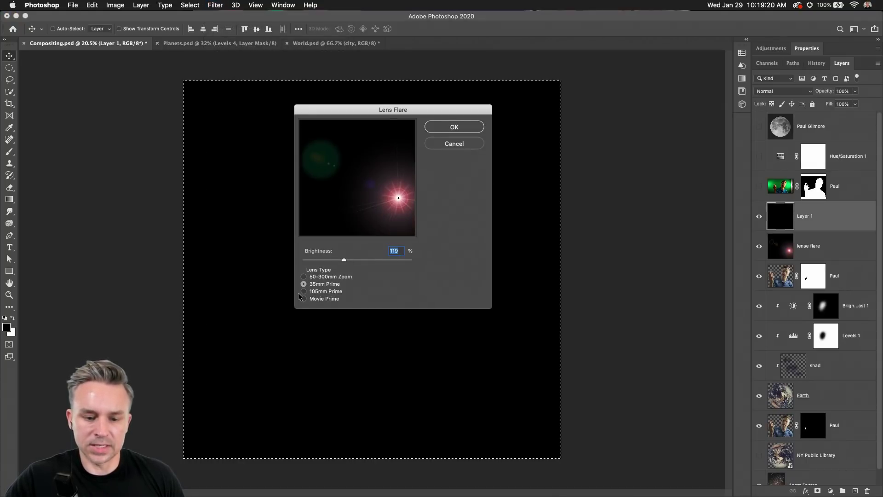
left_click(303, 276)
left_click(303, 292)
left_click(302, 298)
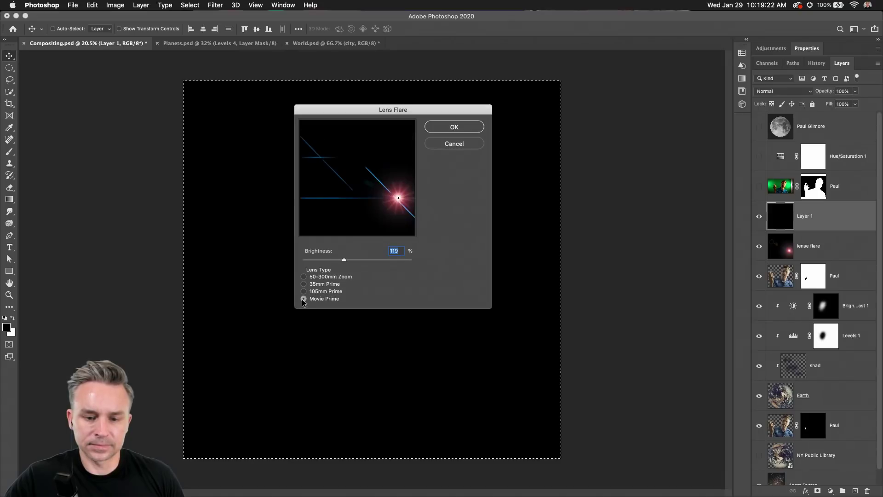
left_click(302, 292)
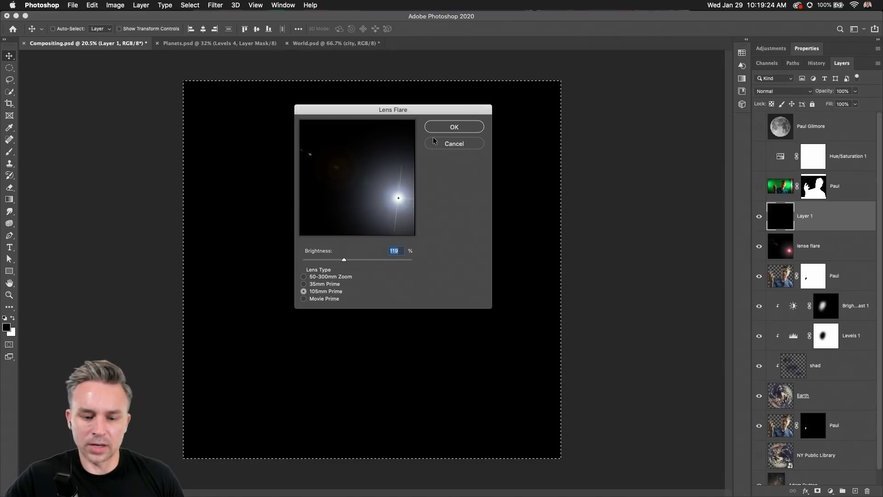
left_click(454, 128)
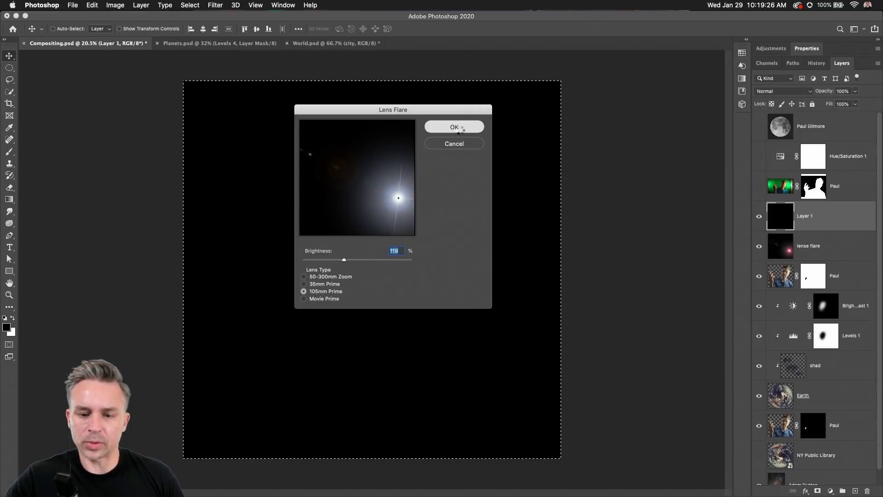
key("super+d")
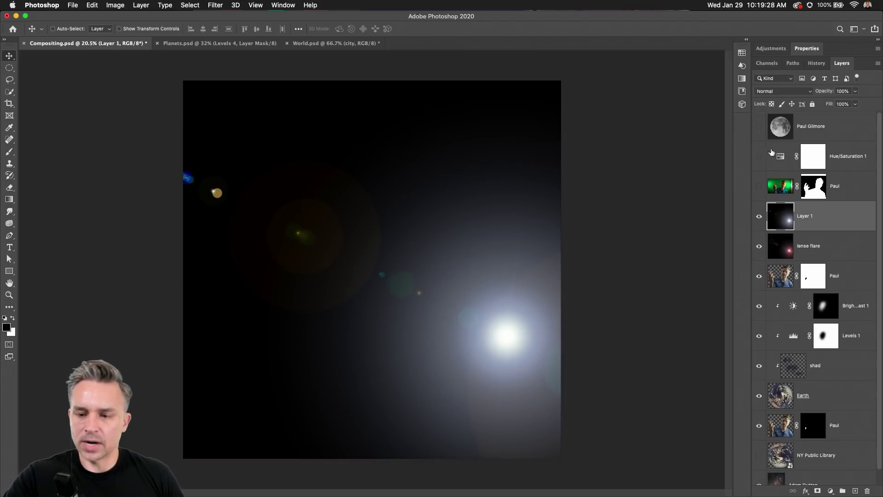
- Set Layer 1's blend mode to Lighten and shift its flare towards the right edge of the canvas, beside the red flare
left_click(788, 91)
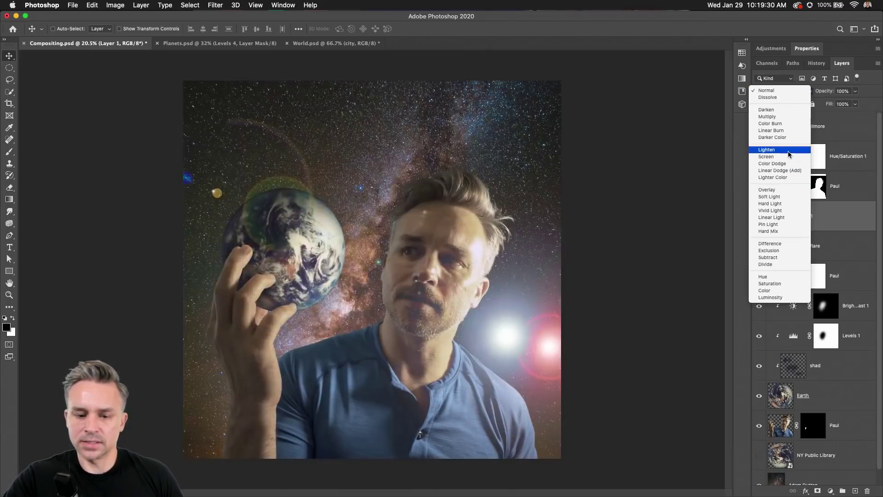
left_click(788, 150)
left_click_drag(269, 267, 299, 263)
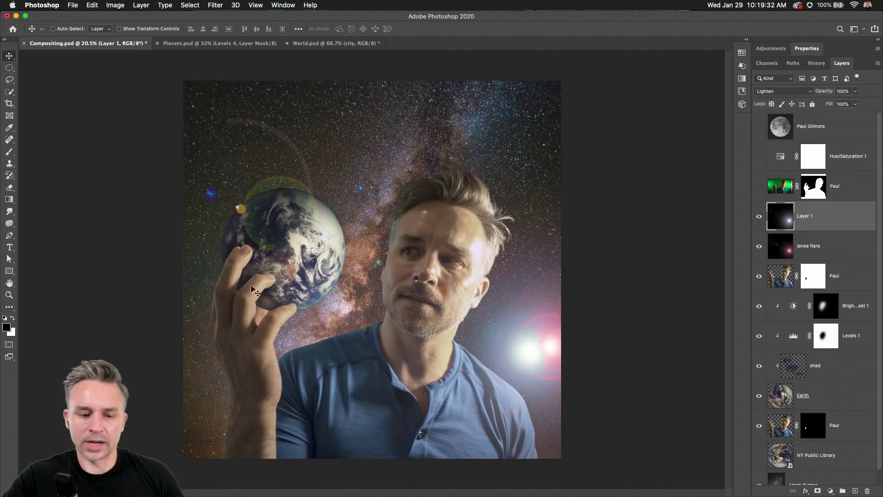
left_click_drag(252, 289, 268, 281)
- Reduce the lense flare layer's opacity to 38% and Layer 1's opacity to 0%
left_click(836, 248)
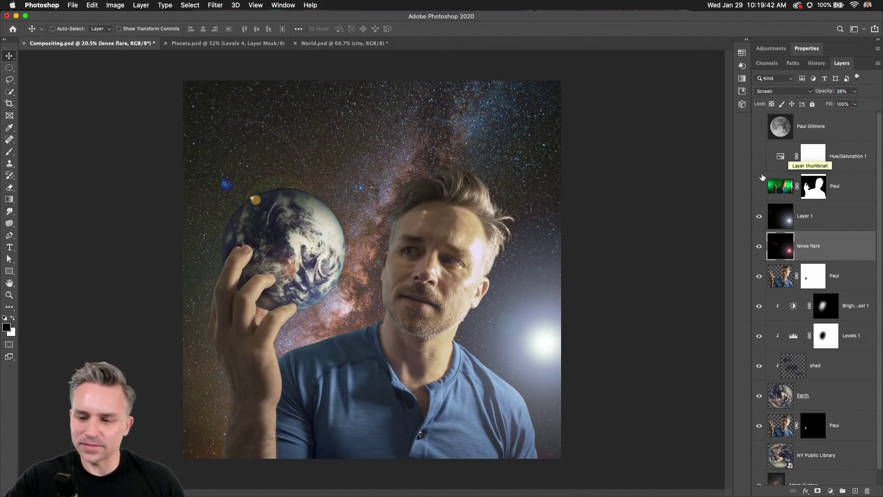
left_click(807, 220)
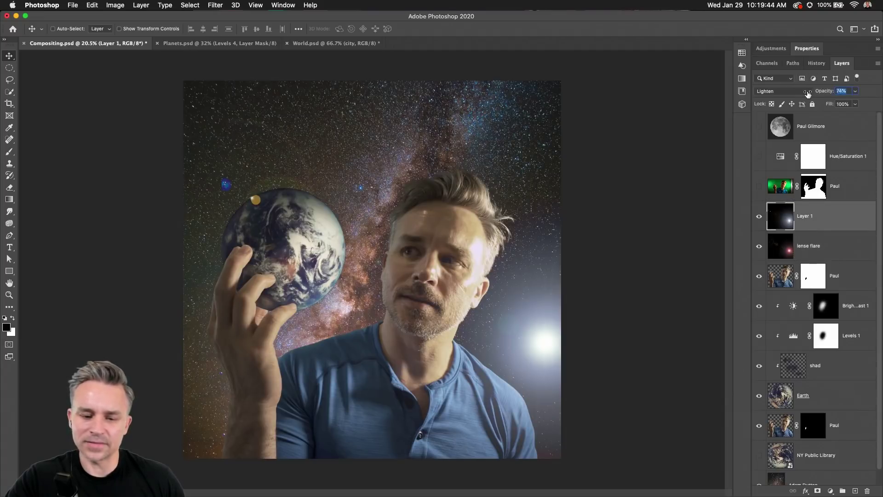
left_click_drag(808, 93, 779, 93)
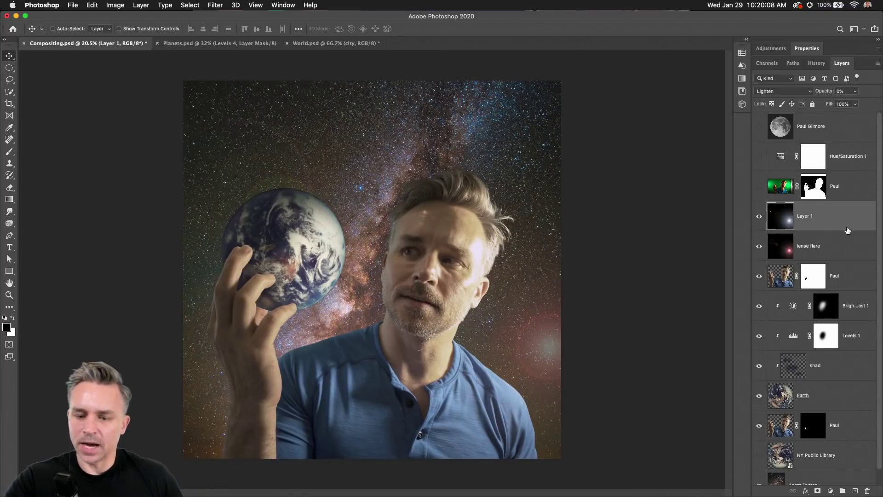
- Set the lense flare layer to 100% opacity, then enlarge and reposition it so its rings fall around the Earth
left_click(805, 253)
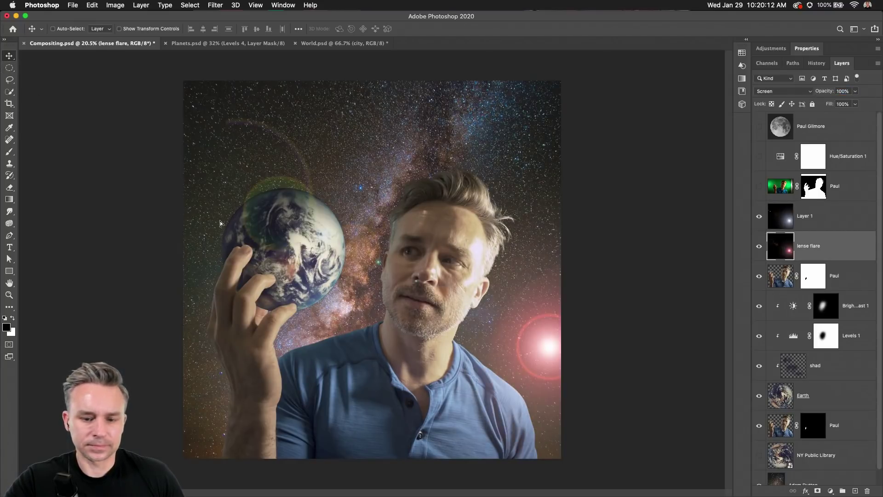
left_click_drag(220, 220, 261, 244)
key("super+t")
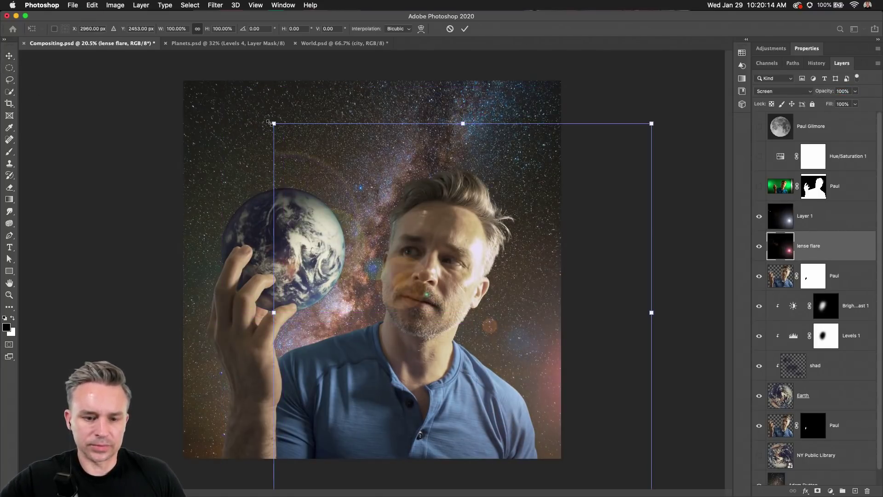
left_click_drag(274, 122, 62, 48)
left_click_drag(235, 239, 264, 314)
key("Return")
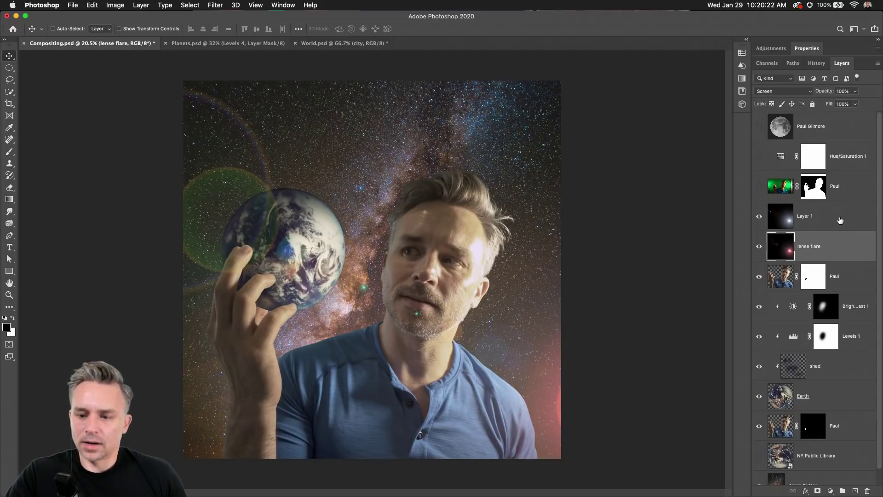
- Add a Color Lookup adjustment above Layer 1 using the 2Strip.look 3D LUT
left_click(821, 225)
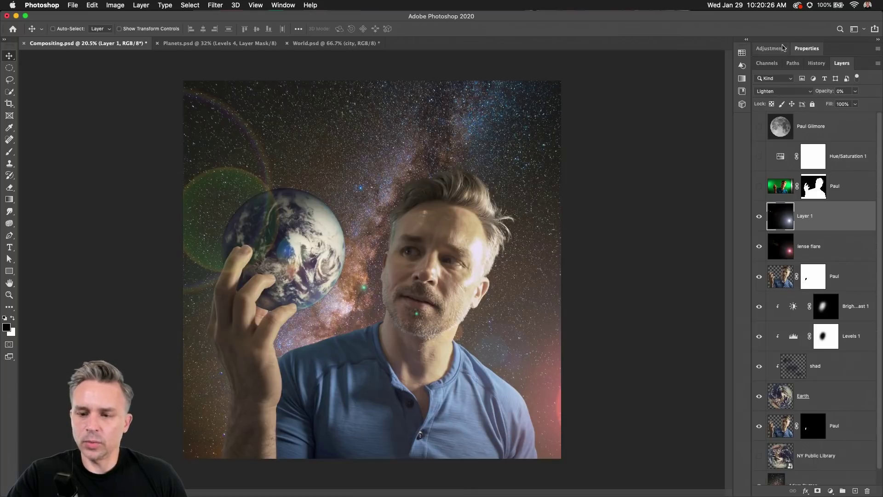
left_click(828, 490)
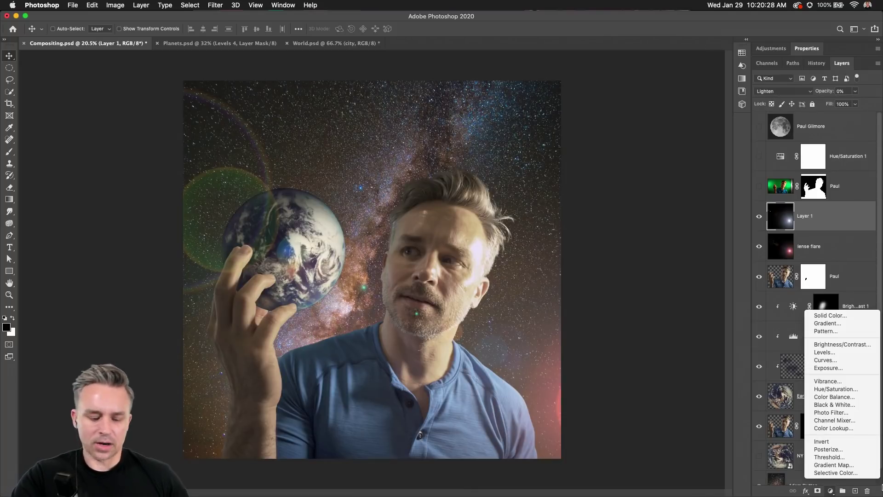
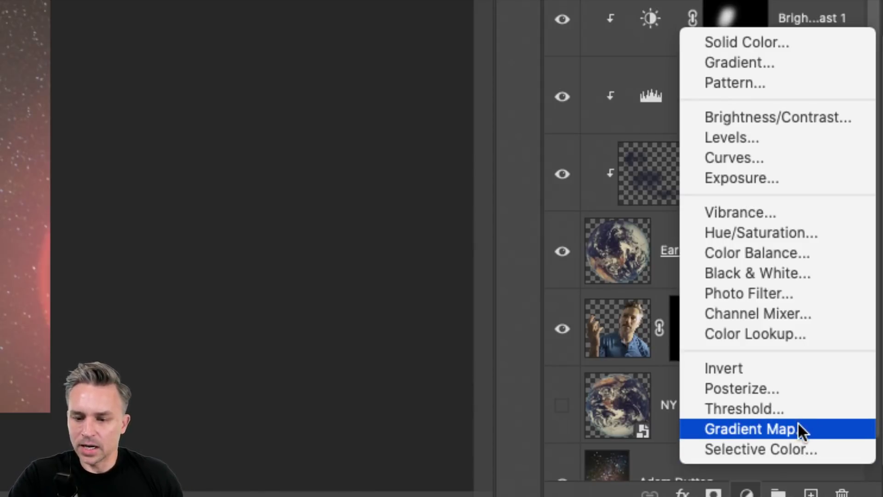
left_click(795, 334)
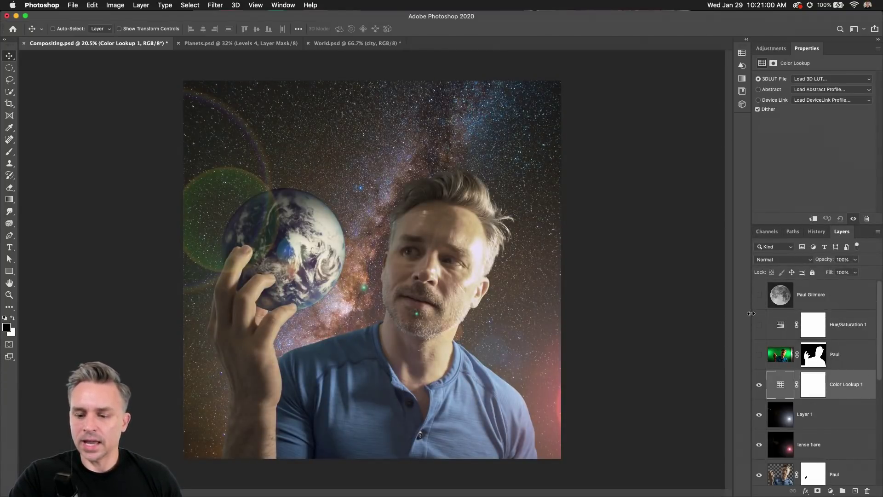
left_click(830, 492)
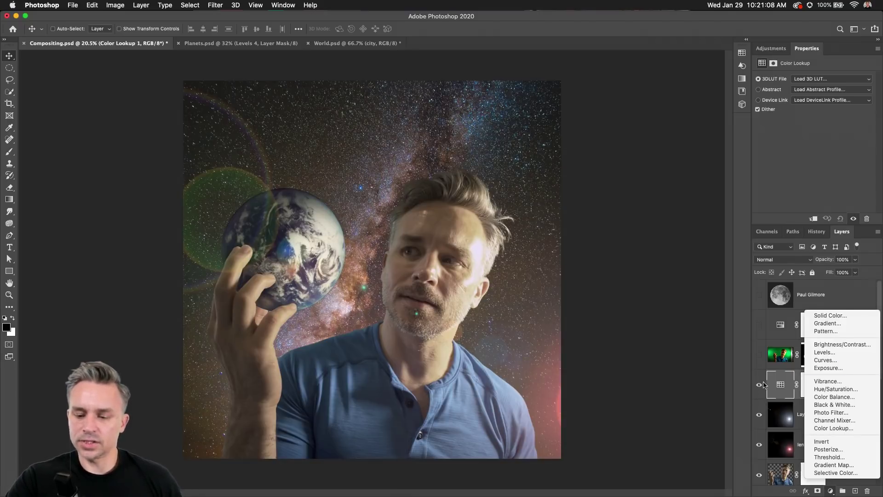
left_click(795, 387)
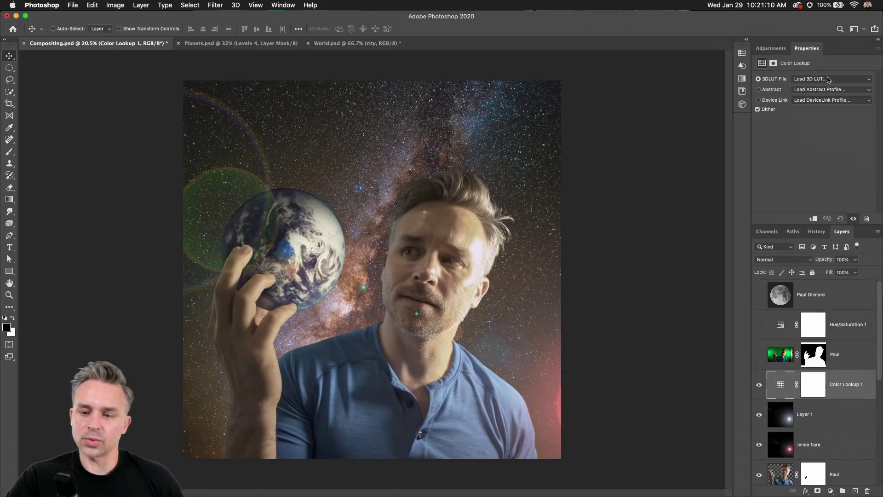
left_click(828, 79)
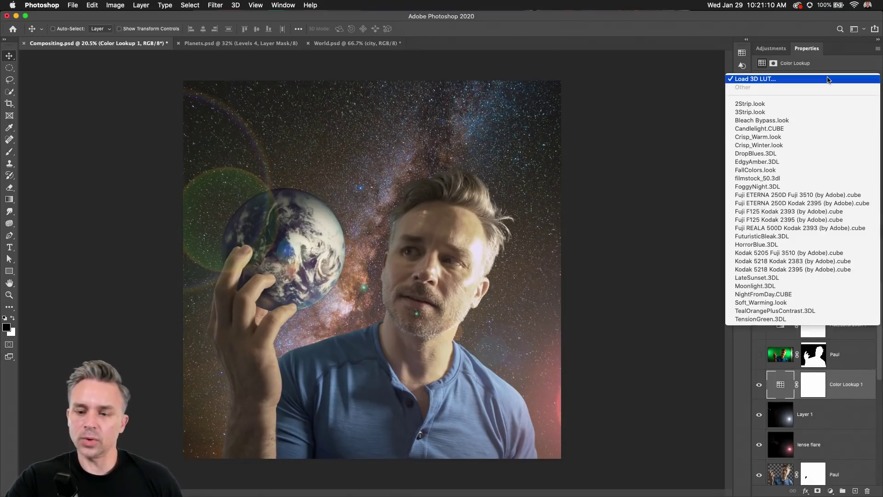
left_click(823, 105)
- Delete the hidden green-screen portrait layer and the hidden Hue/Saturation 1 layer
left_click(832, 353)
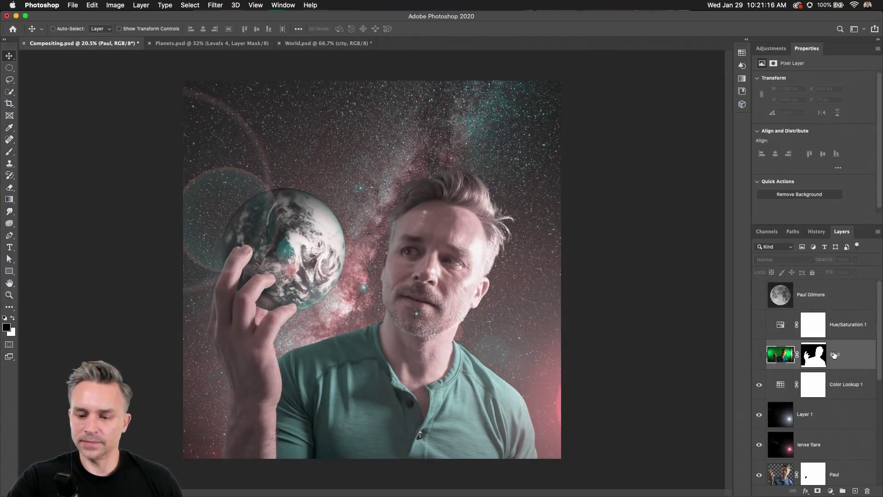
left_click(841, 323, "shift")
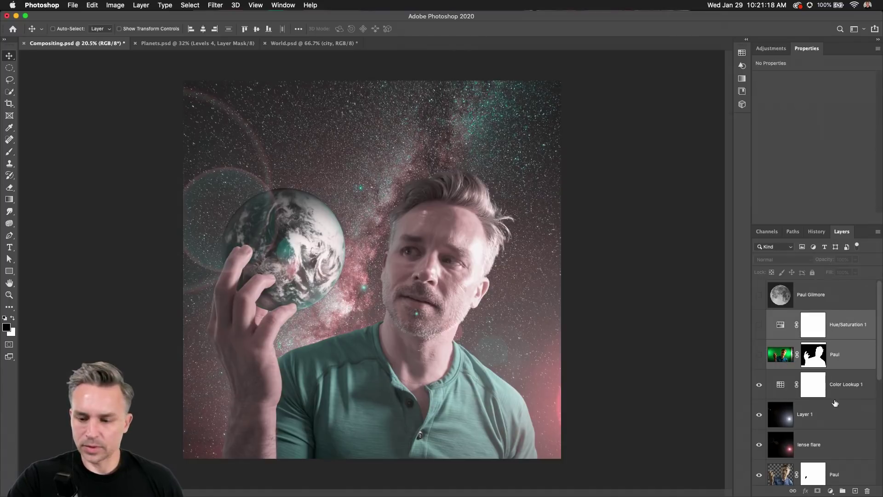
left_click_drag(841, 323, 867, 490)
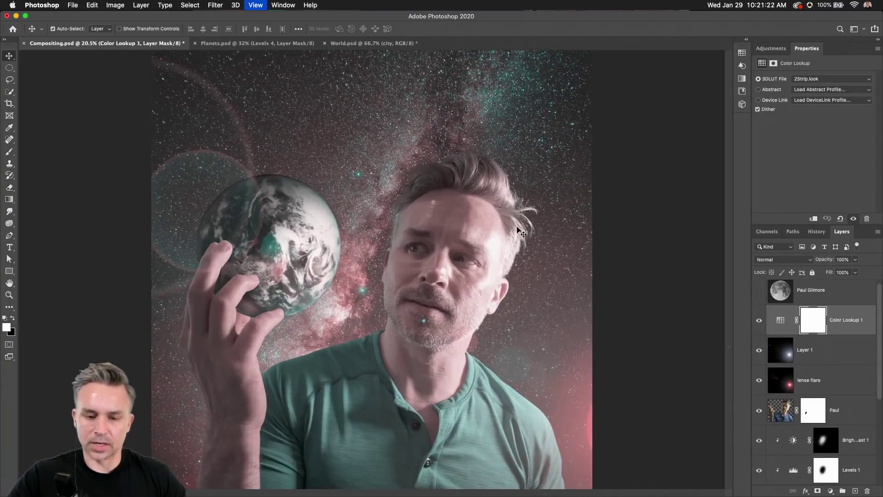
- Change the Color Lookup 1 LUT to Crisp_Winter.look and compare the image with the adjustment off and on
key("super+equal")
left_click(801, 79)
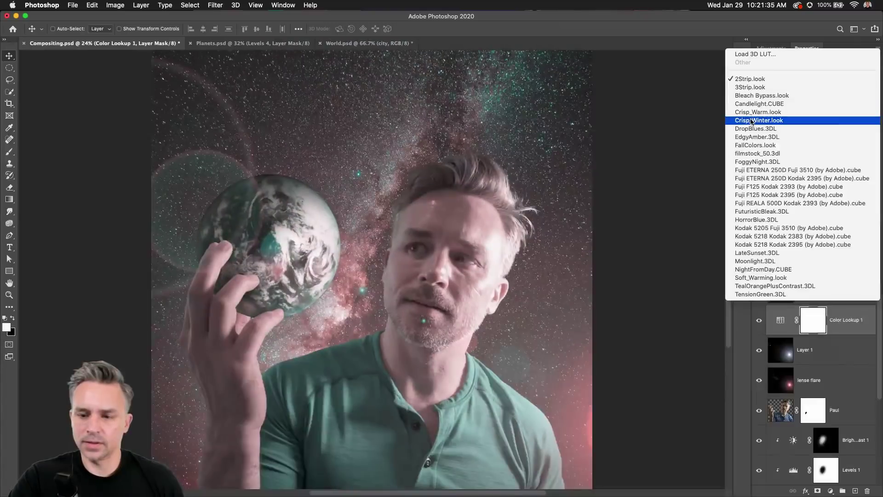
left_click(594, 105)
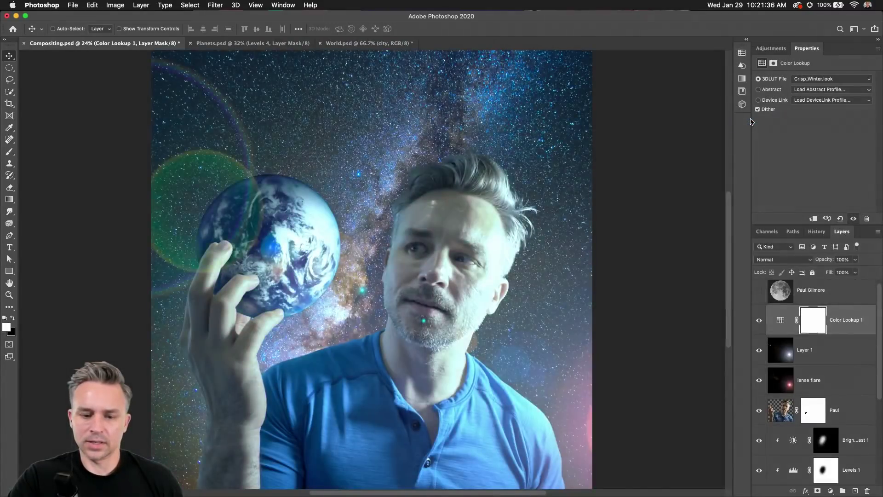
left_click(758, 321)
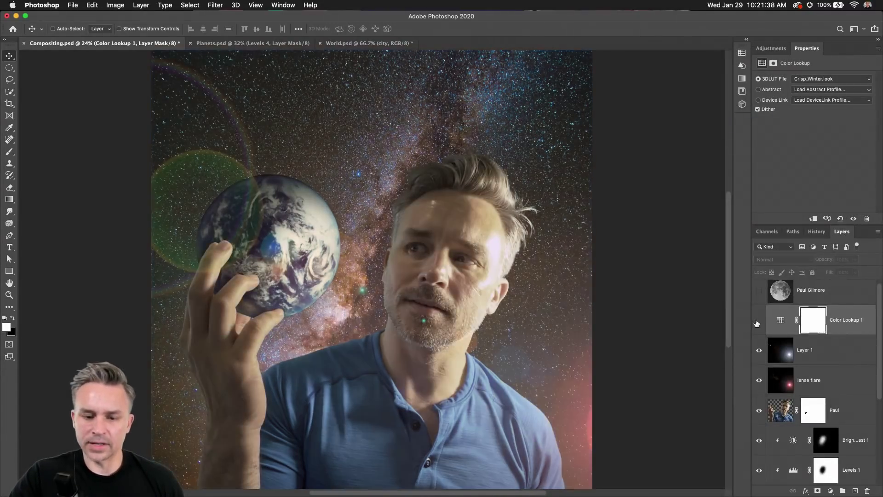
left_click(757, 321)
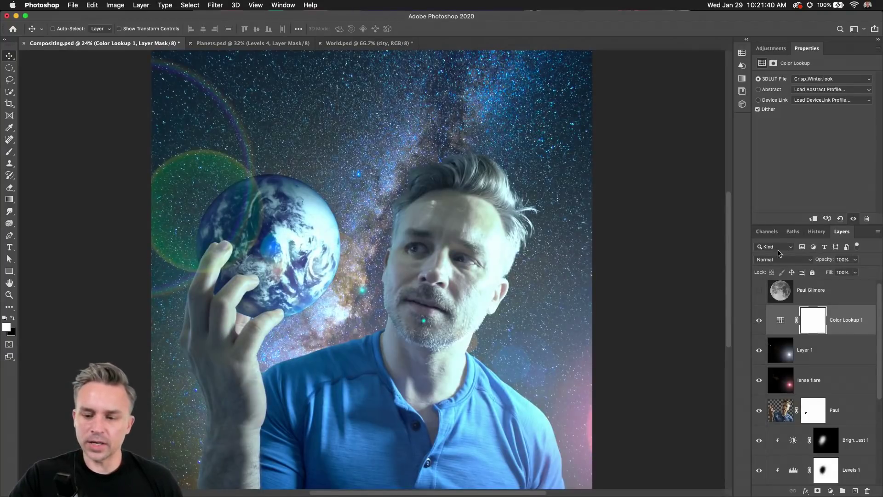
- Try the Color Lookup 1 layer at 63% opacity, and undo the change
left_click_drag(830, 260, 812, 262)
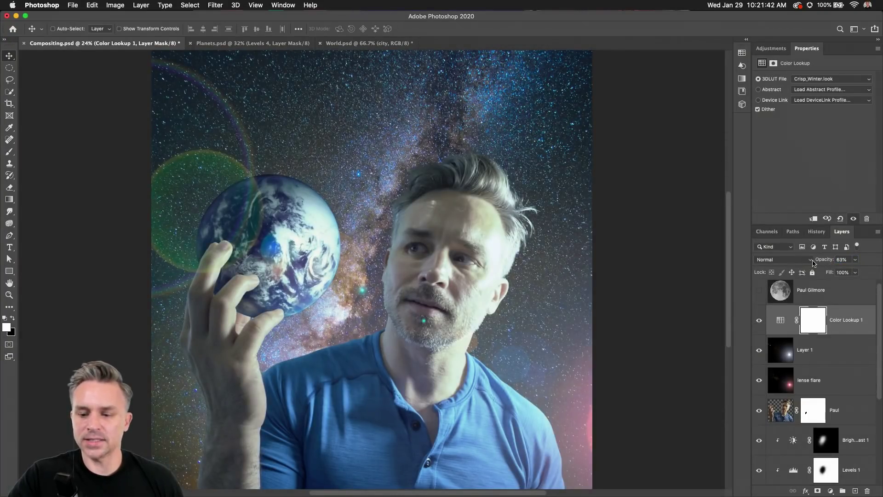
key("super+z")
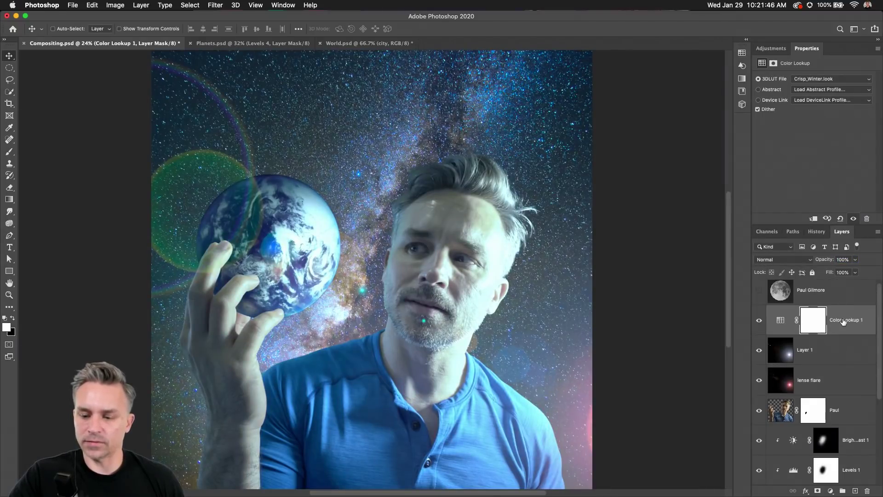
mouse_move(843, 321)
left_mouse_down()
mouse_move(843, 400)
mouse_move(847, 314)
left_mouse_up()
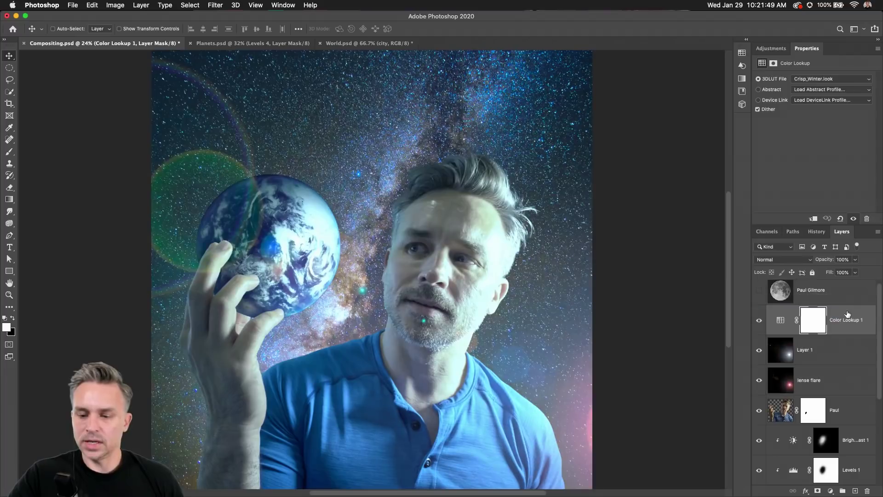
- Set the Color Lookup 1 blend mode to Lighten and compare the image with and without the adjustment
left_click(767, 260)
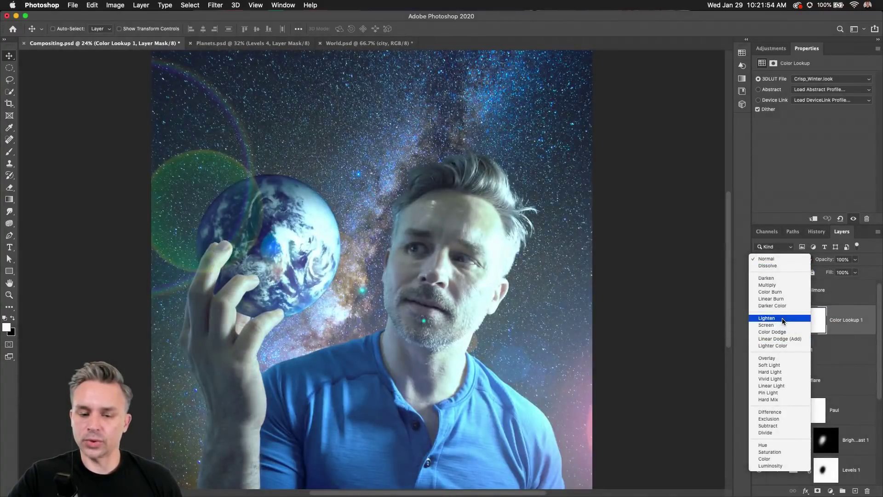
left_click(783, 317)
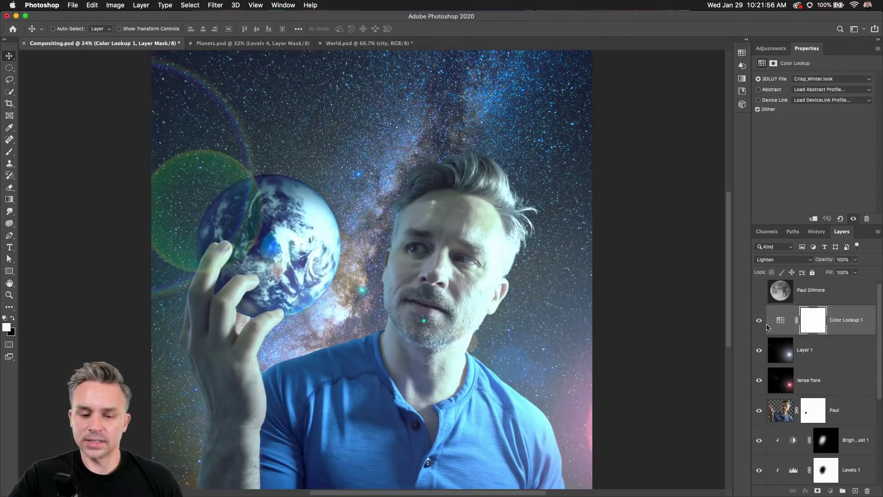
left_click(767, 327)
left_click(759, 323)
left_click(759, 324)
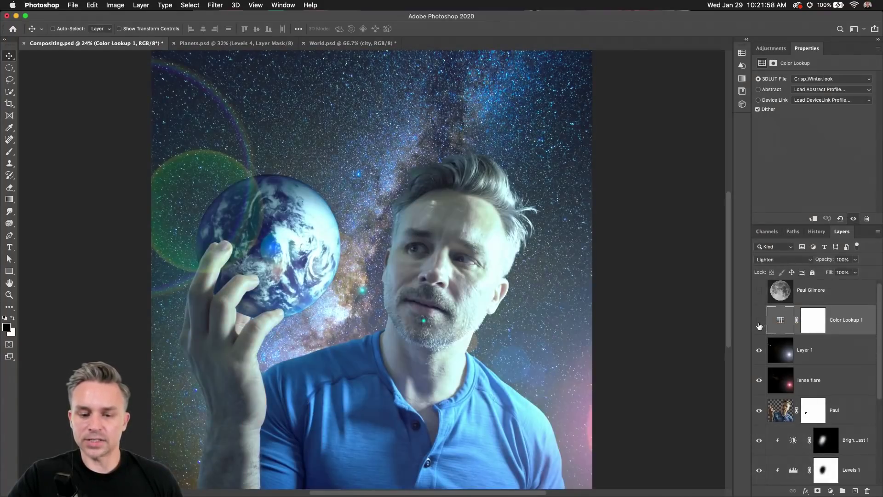
- Compare the image with the Color Lookup 1 adjustment off and on, try the Darken blend mode, and set the layer to Normal
left_click(759, 325)
left_click(759, 325)
left_click(785, 259)
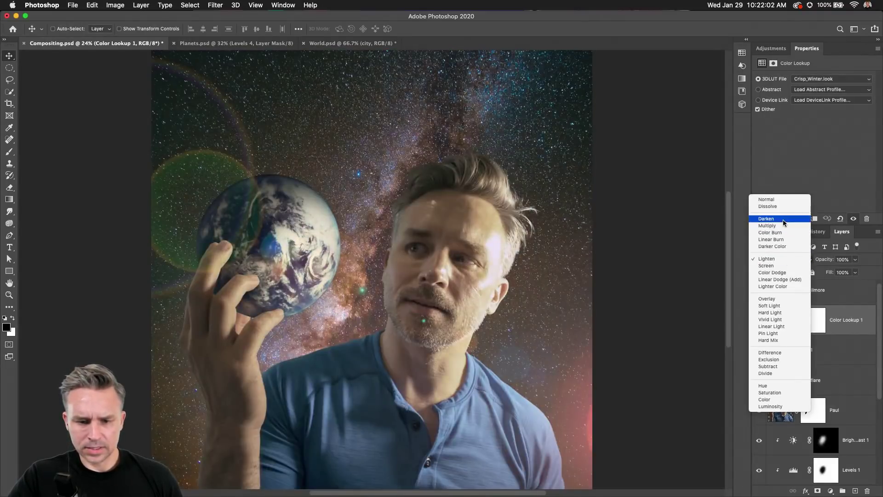
left_click(783, 222)
left_click(760, 325)
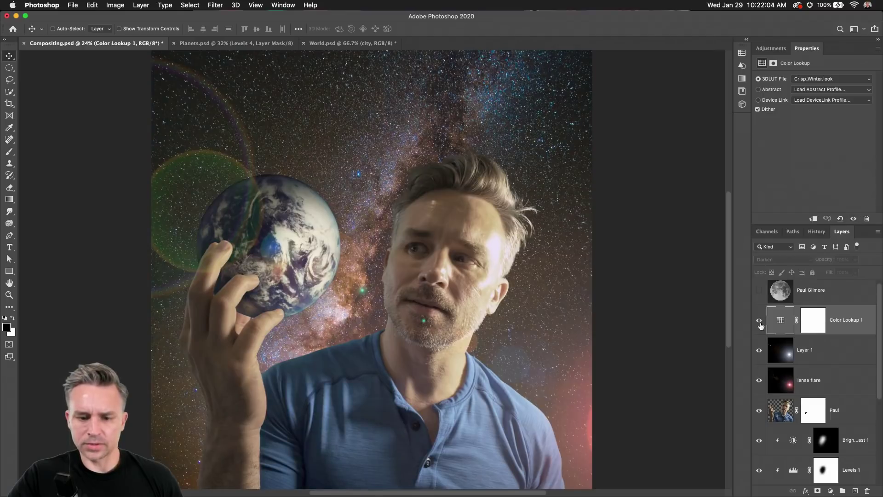
left_click(782, 259)
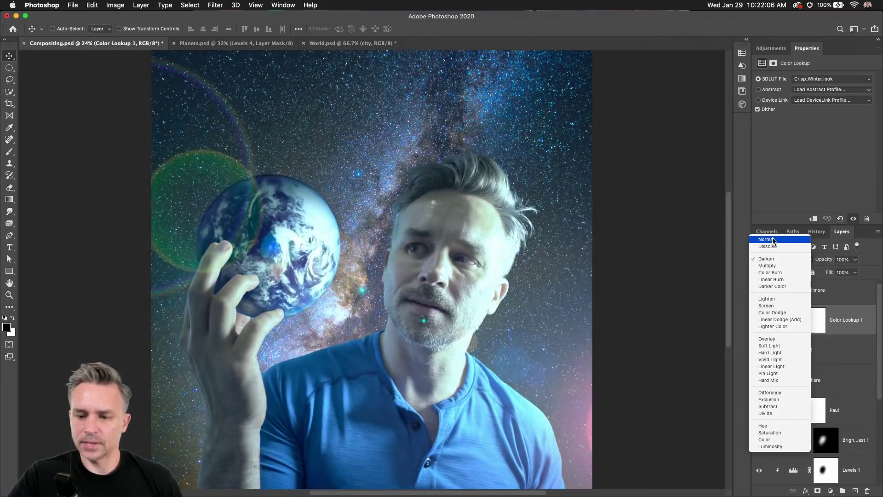
left_click(774, 236)
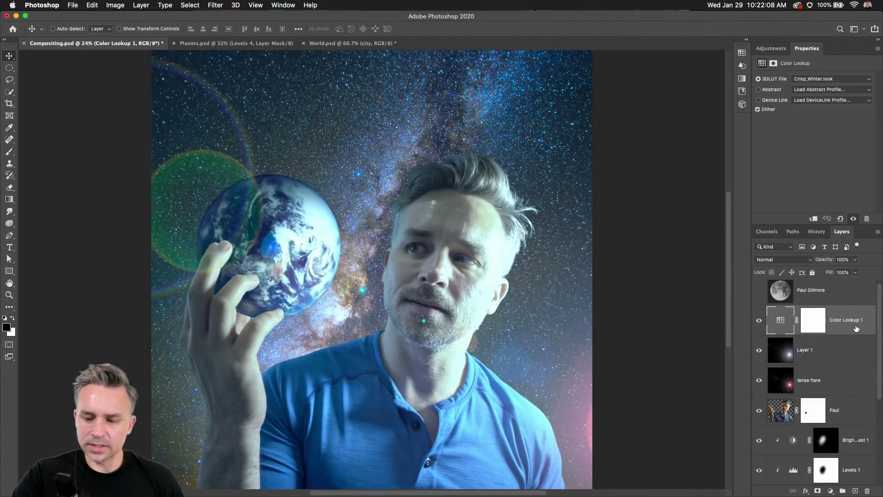
- Duplicate the Color Lookup 1 layer, hide the original, and set the copy's 3D LUT to FoggyNight.3DL
key("super+j")
left_click(760, 350)
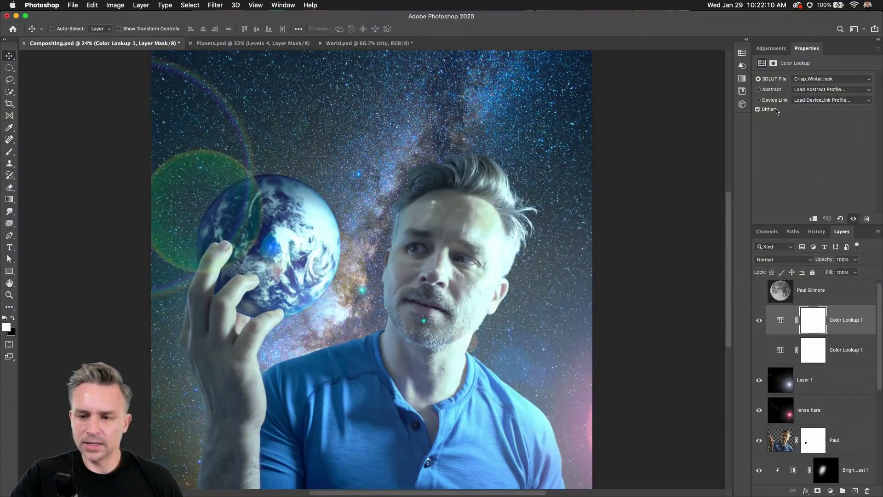
left_click(830, 78)
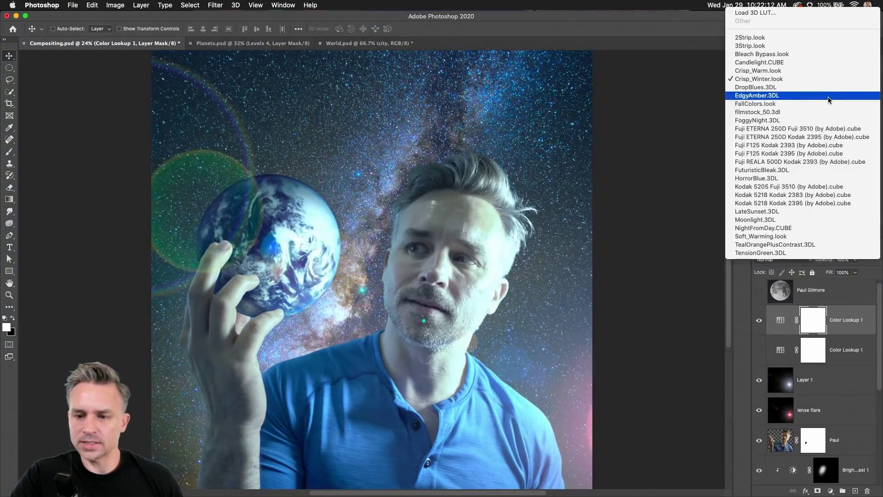
left_click(829, 120)
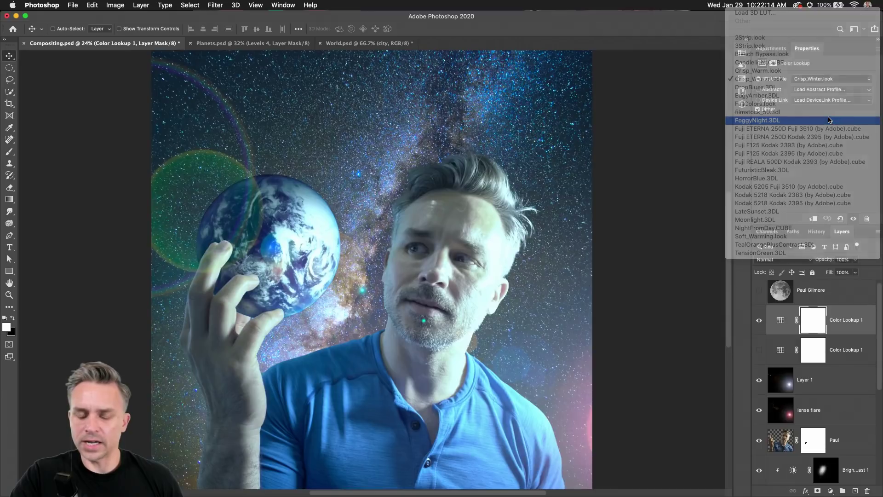
scroll(498, 229, "up", 2)
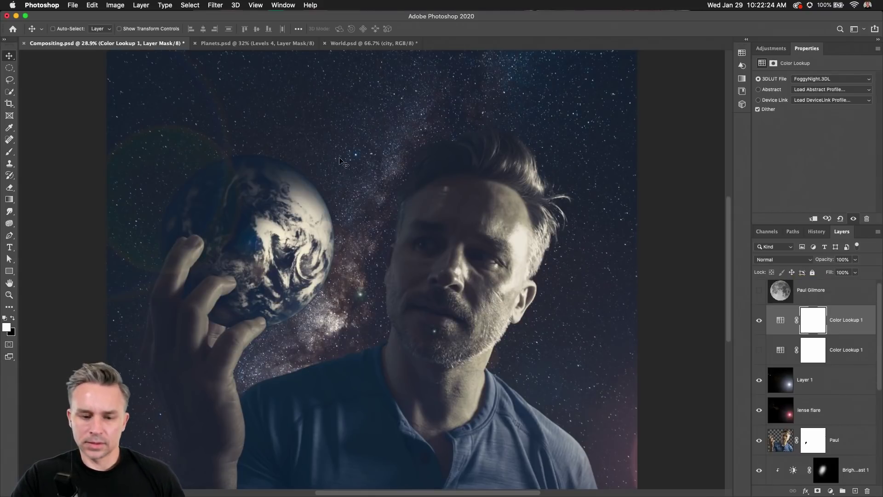
- Try the FoggyNight lookup layer at 79% opacity and return it to 100%
left_click(848, 322)
left_click_drag(825, 260, 813, 261)
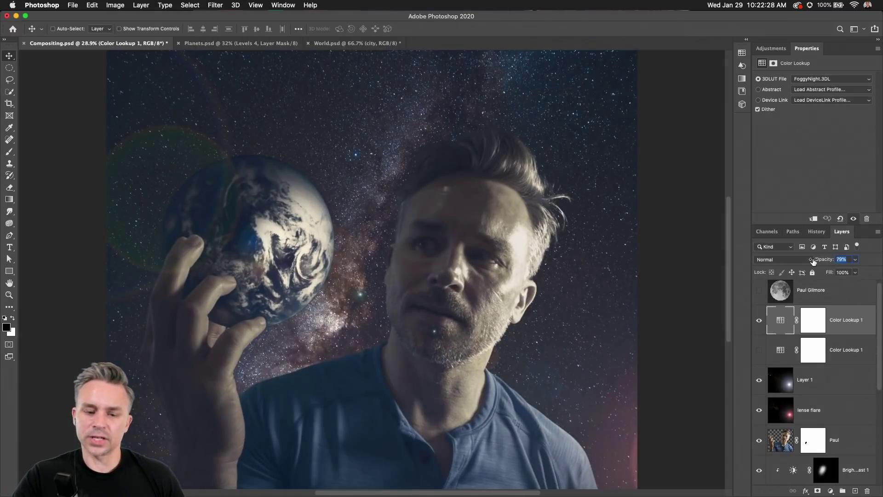
type("100")
key("Return")
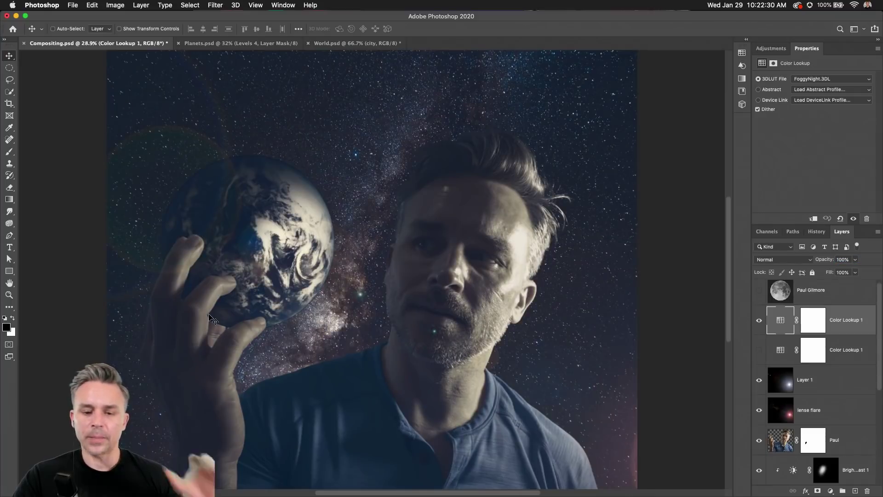
- Paint black on the FoggyNight layer's mask over the Earth, hand and forearm, at 12% and 33% brush flow
scroll(334, 349, "down", 4)
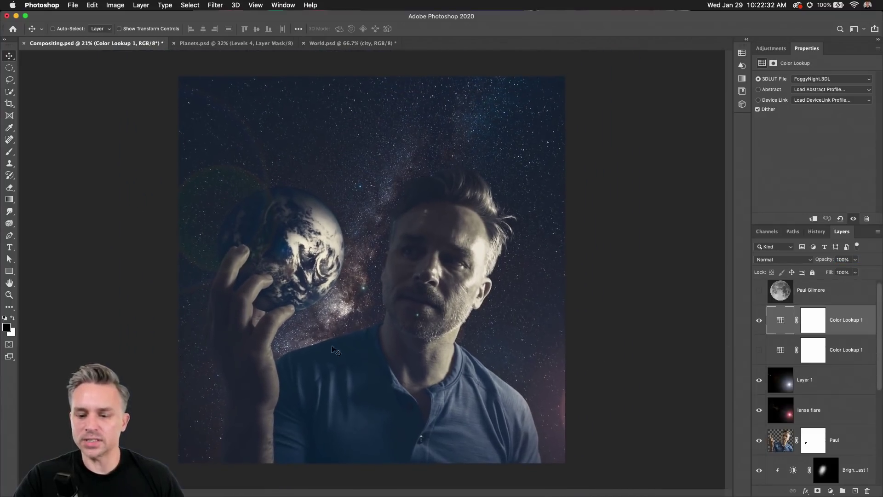
left_click(813, 319)
key("b")
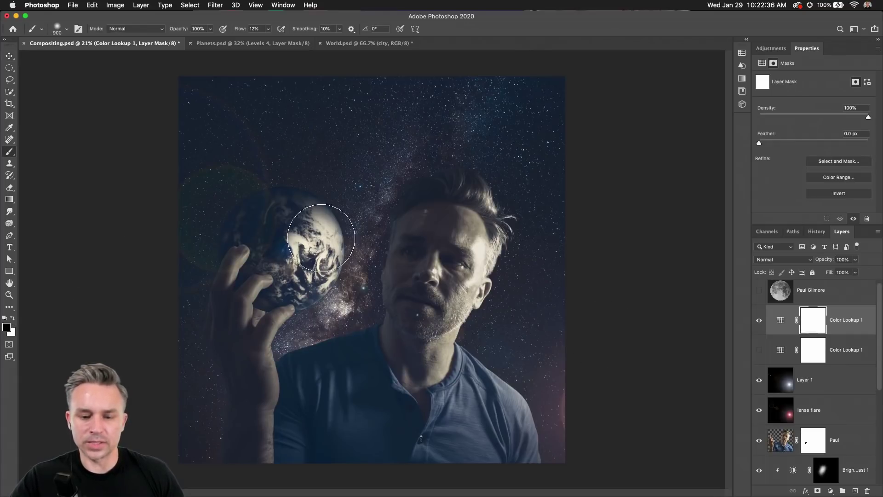
mouse_move(328, 229)
left_mouse_down()
mouse_move(264, 330)
mouse_move(257, 411)
left_mouse_up()
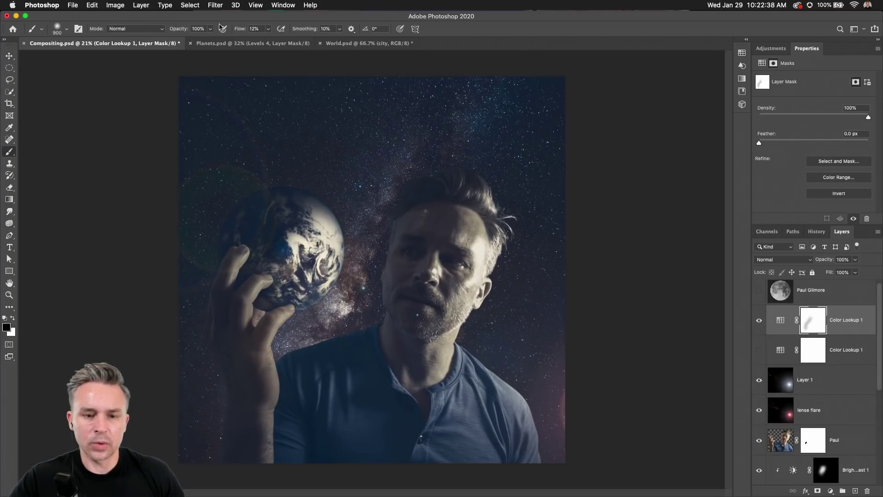
left_click_drag(237, 30, 246, 31)
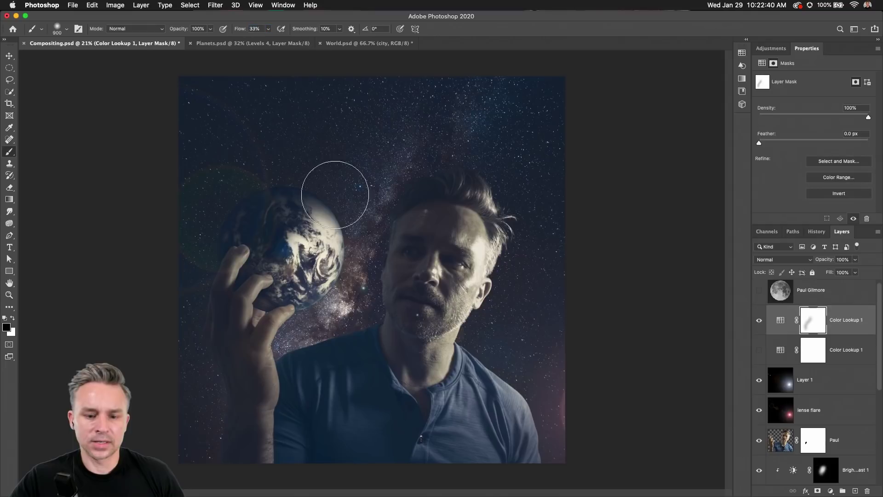
mouse_move(329, 207)
left_mouse_down()
mouse_move(236, 444)
mouse_move(248, 460)
left_mouse_up()
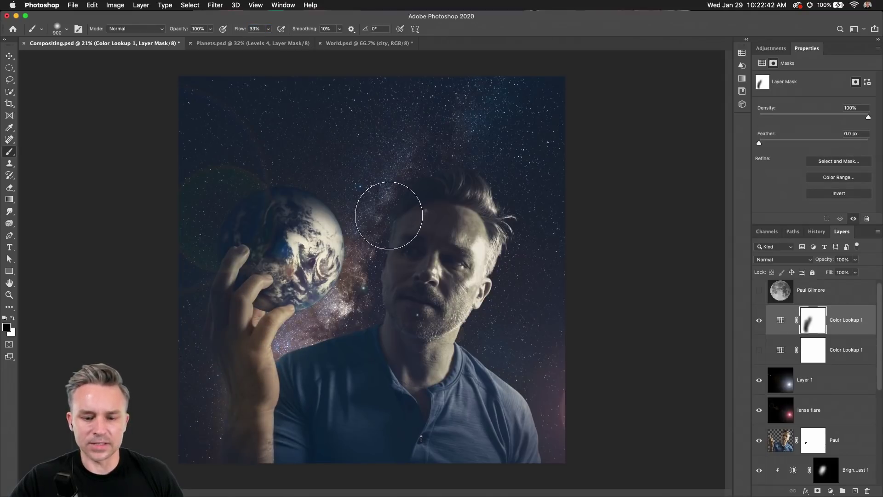
- Paint the mask over the face, neck and shirt with an 1100 px brush, and compare the image without the adjustment
key("bracketright")
key("bracketright")
mouse_move(454, 197)
left_mouse_down()
mouse_move(405, 341)
mouse_move(433, 228)
mouse_move(468, 389)
left_mouse_up()
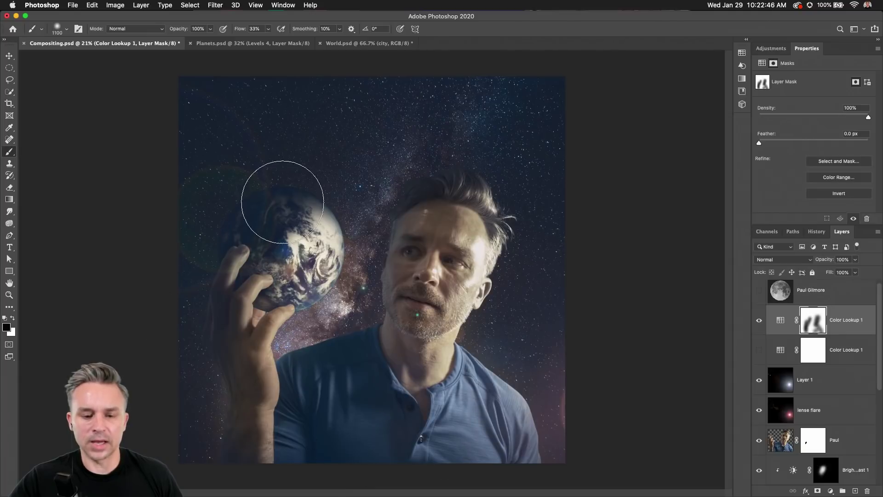
left_click(759, 320)
left_click(759, 320)
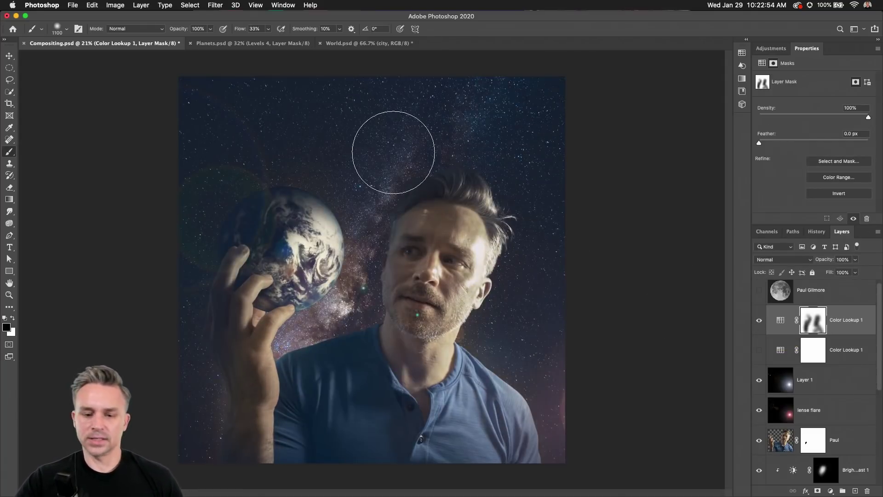
- Paint lightly on the FoggyNight mask over the starry sky above the Earth with a 1400 px brush at 2% flow
left_click_drag(243, 30, 228, 30)
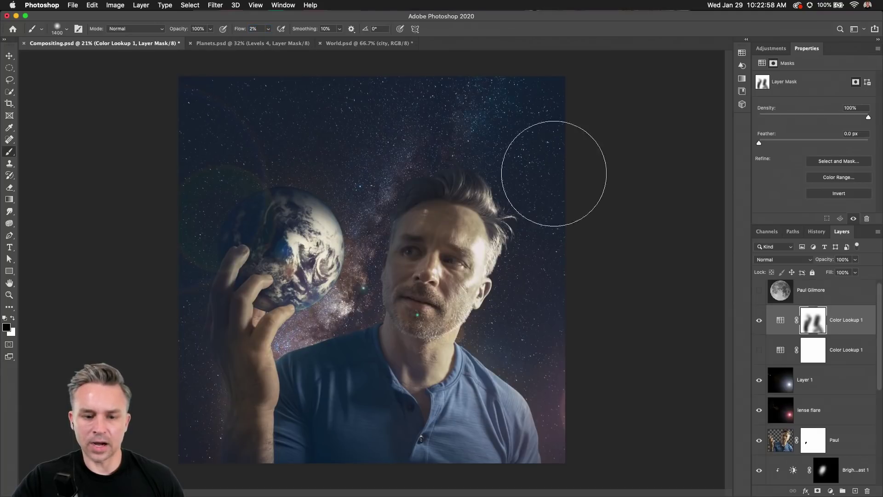
key("bracketright")
key("bracketright")
key("bracketright")
mouse_move(185, 193)
left_mouse_down()
mouse_move(209, 169)
mouse_move(287, 126)
mouse_move(180, 168)
mouse_move(237, 145)
left_mouse_up()
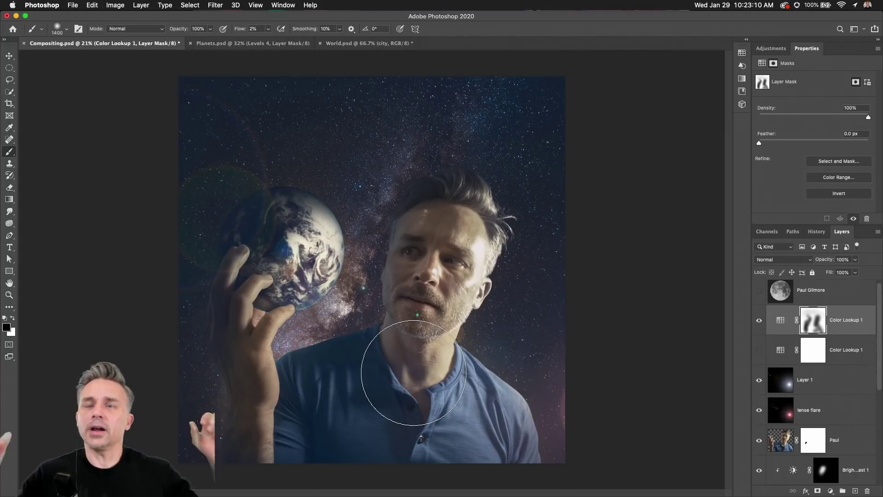
- Duplicate the Crisp_Winter lookup layer above a hidden FoggyNight layer and set the copy's LUT to Fuji ETERNA 250D Fuji 3510 (by Adobe).cube
left_click_drag(830, 358, 855, 490)
left_click_drag(840, 350, 835, 308)
left_click(758, 319)
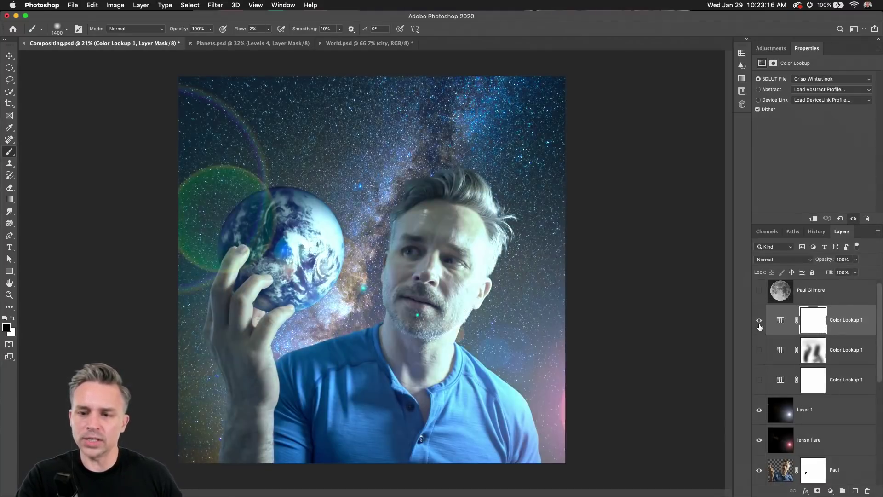
left_click(828, 79)
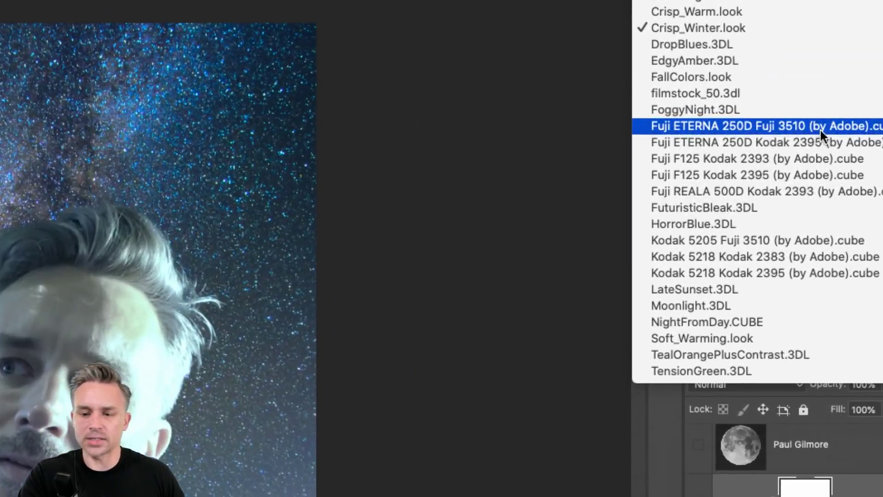
left_click(821, 130)
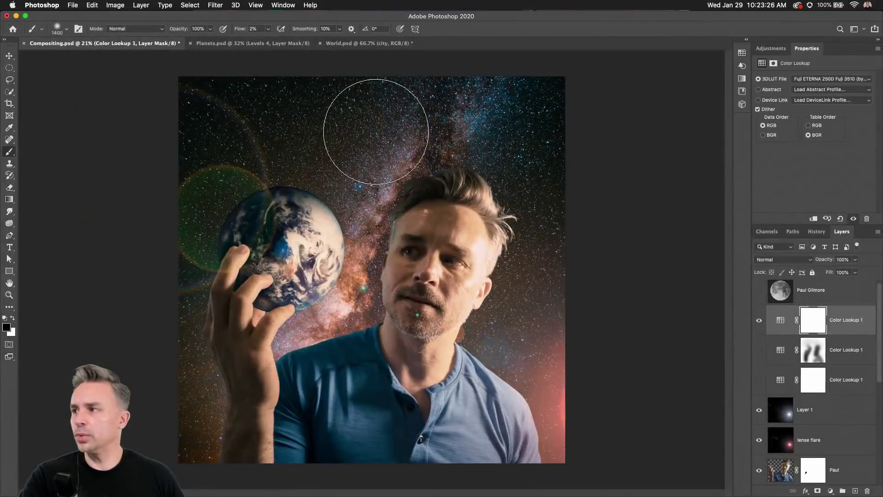
- Select the lense flare layer and compare the image with it hidden and shown
left_click(802, 441)
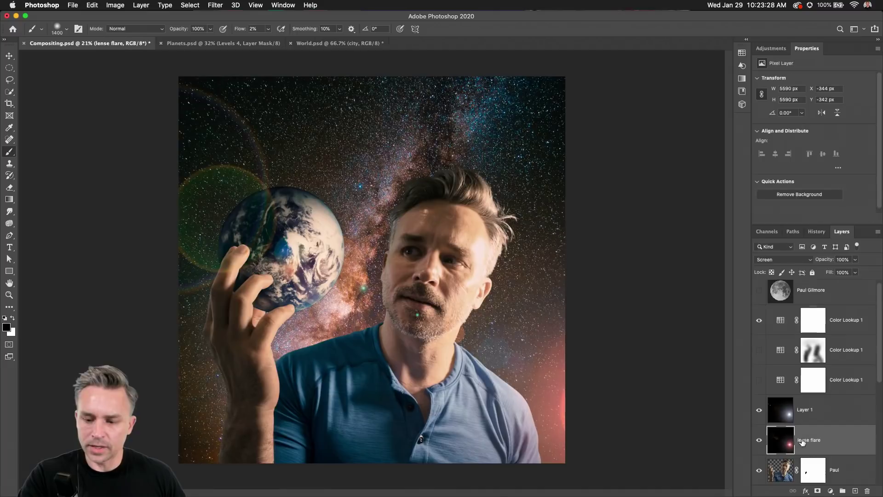
left_click(758, 440)
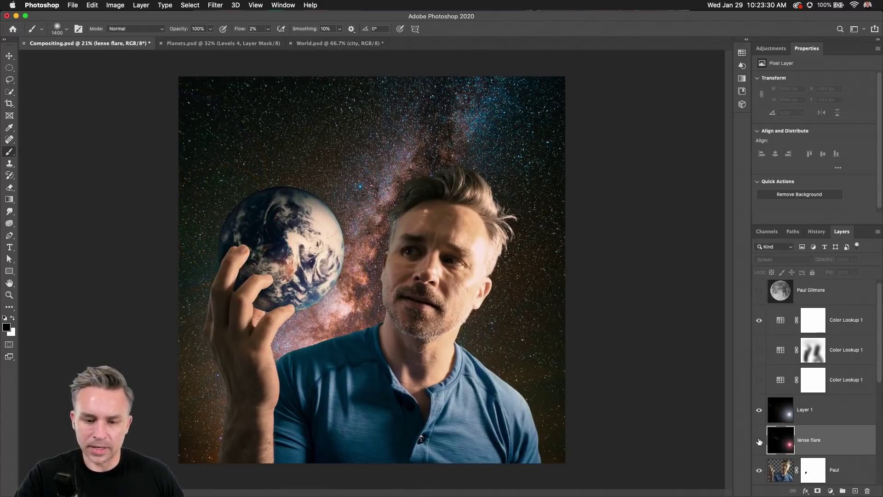
left_click(758, 439)
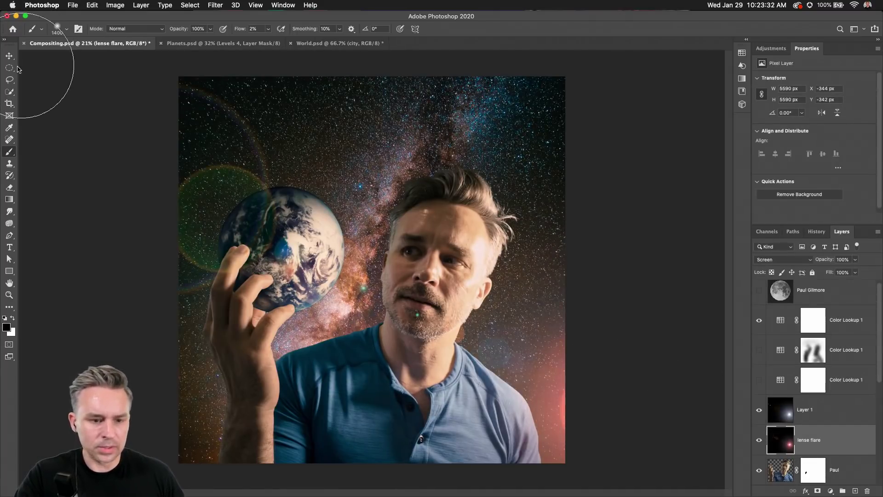
- Try to remove the green flare spot on the chin with the Spot Healing Brush at 100 px
left_click(10, 141)
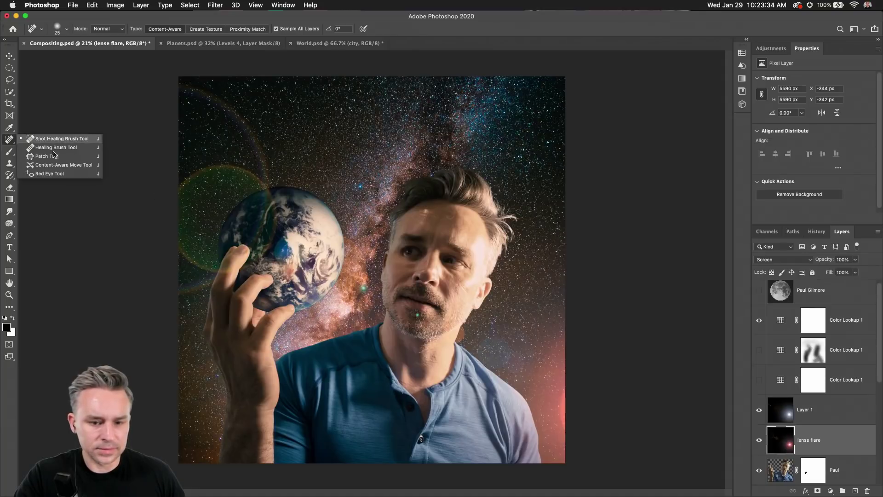
left_click(32, 140)
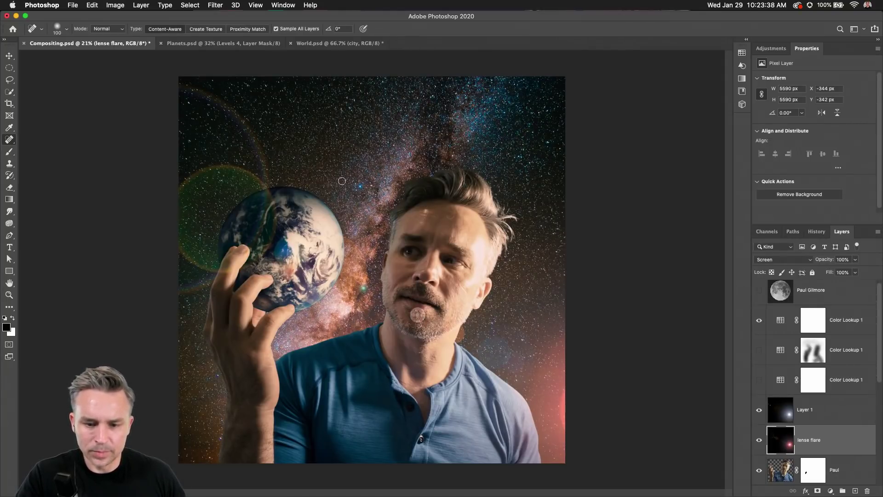
left_click(417, 315)
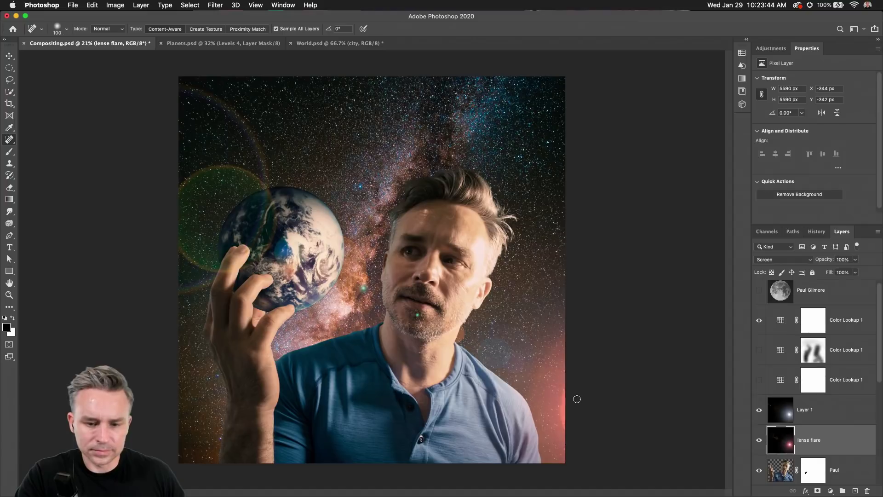
- Erase the green flare spot on the chin from the lense flare layer using an elliptical selection, and deselect
left_click(7, 69)
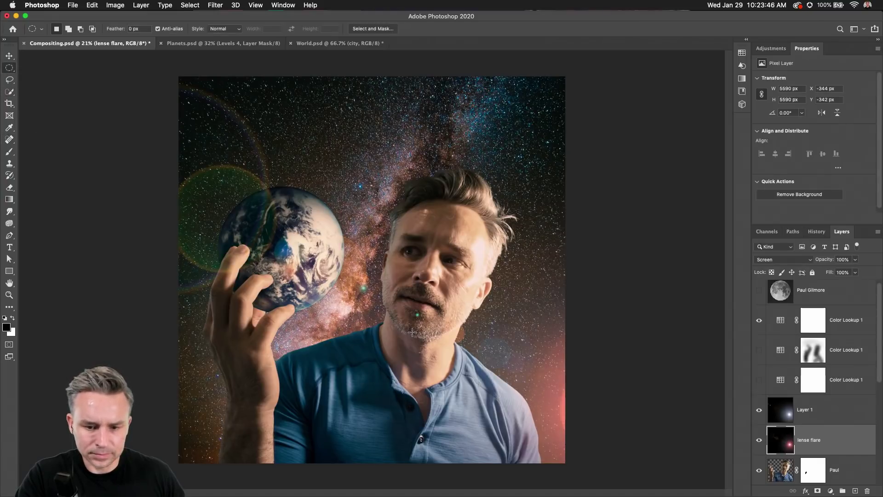
left_click_drag(404, 328, 416, 314)
key("super+d")
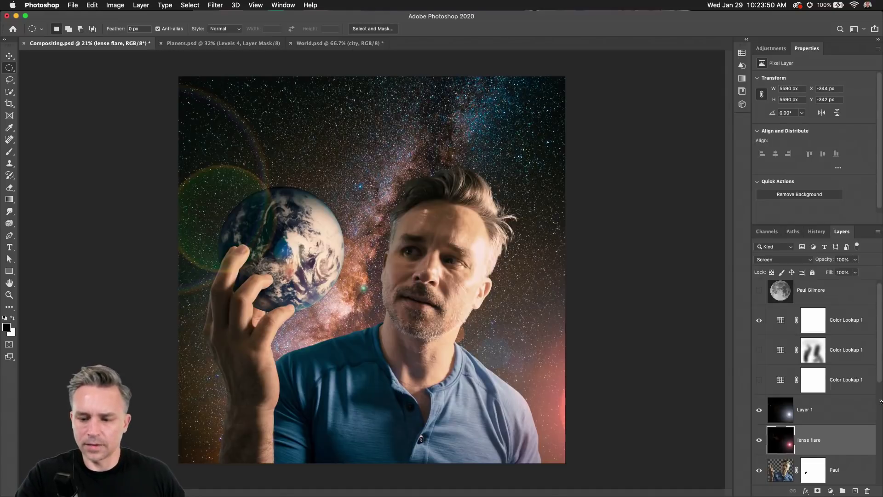
- Select the Fuji ETERNA lookup layer and compare the image with the adjustment off and on
left_click(839, 323)
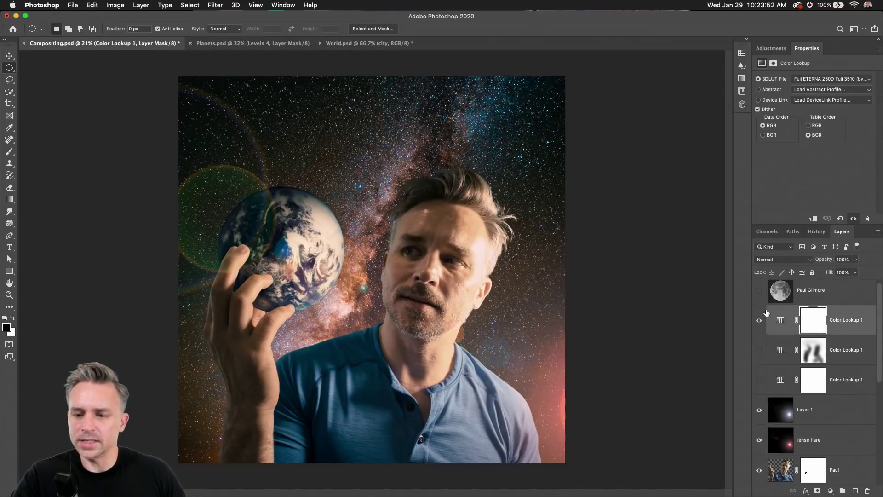
left_click(759, 321)
left_click(759, 320)
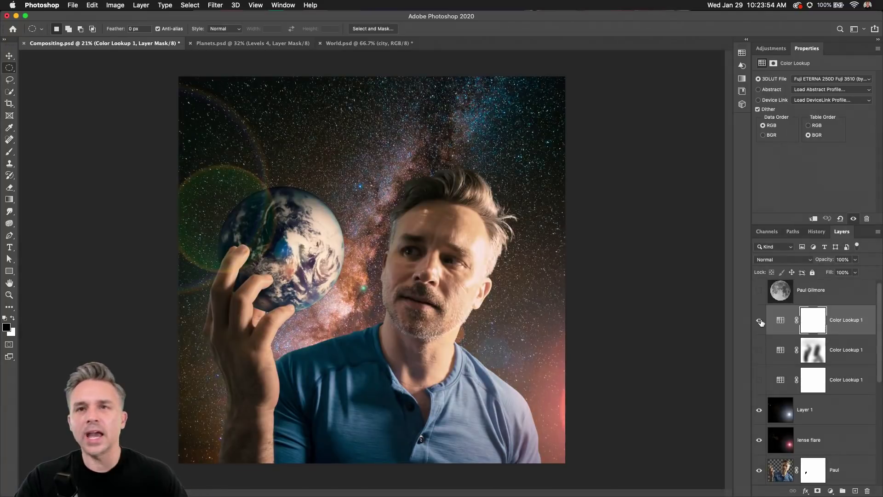
left_click(759, 320)
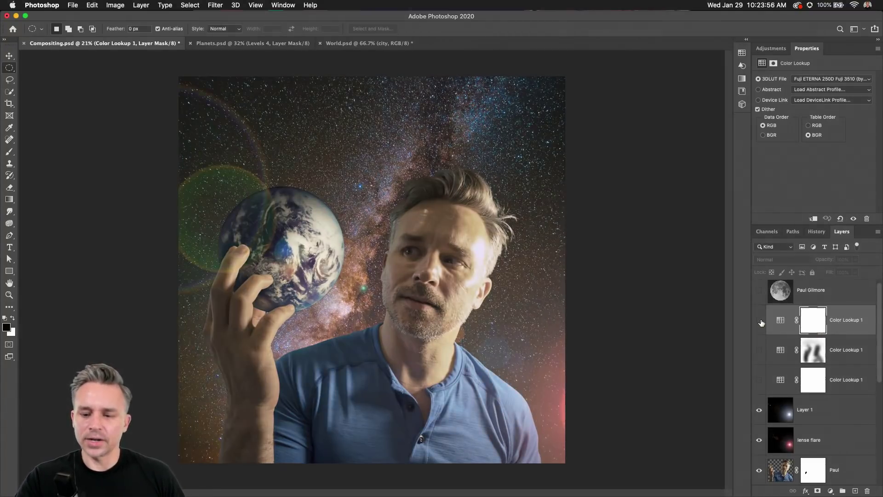
left_click(759, 321)
- Duplicate the Fuji ETERNA Color Lookup layer, hide the original, and load the FuturisticBleak.3DL lookup into the duplicate
left_click_drag(844, 334, 855, 490)
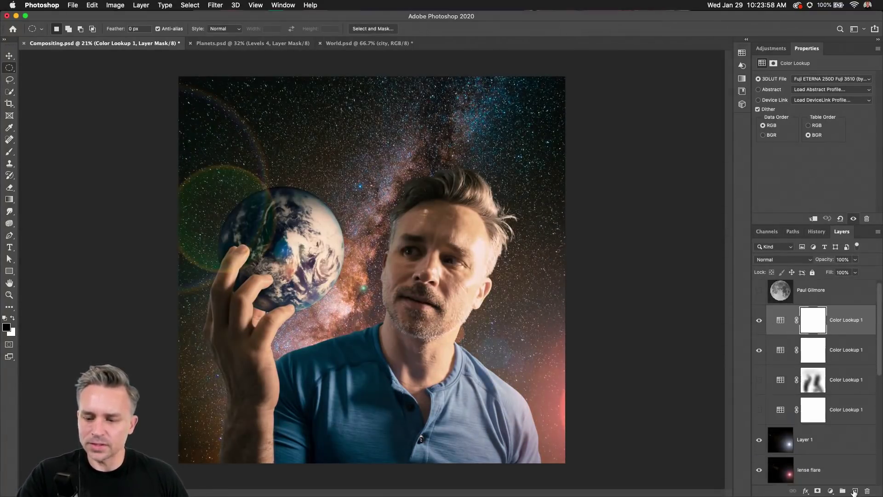
left_click(759, 350)
left_click(800, 80)
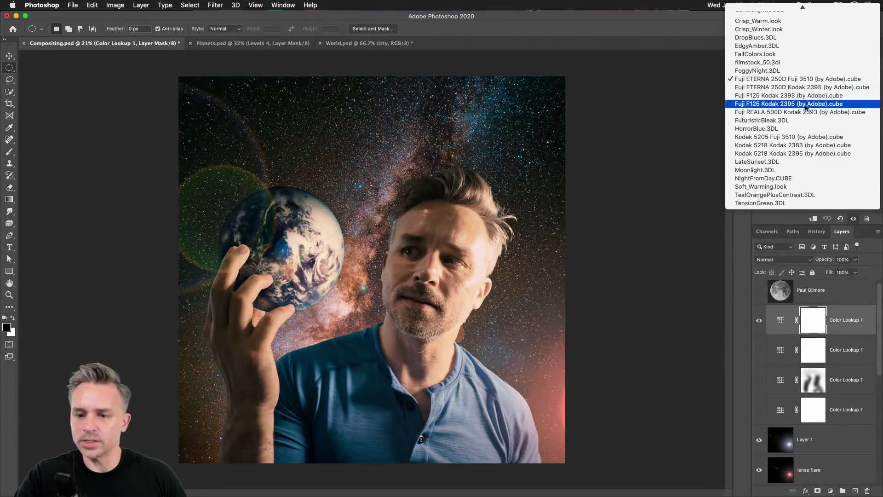
left_click(817, 120)
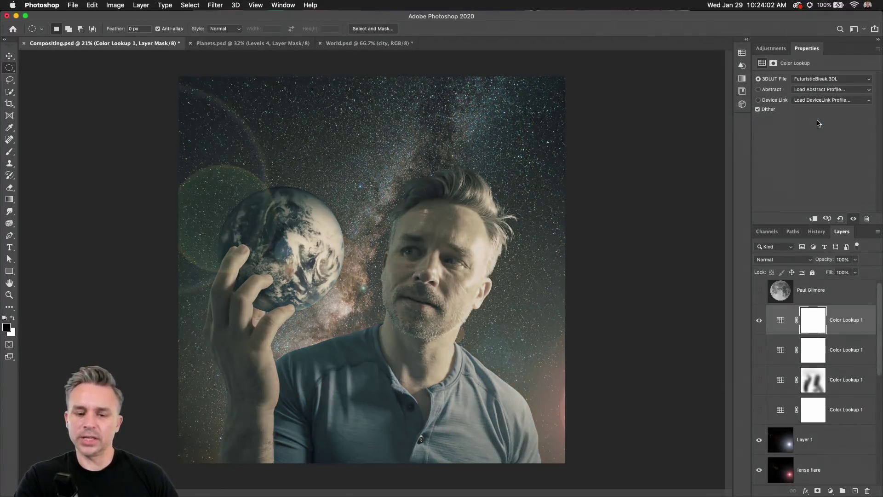
- Try the HorrorBlue.3DL, LateSunset.3DL and Moonlight.3DL lookups on the duplicated Color Lookup layer
left_click(800, 79)
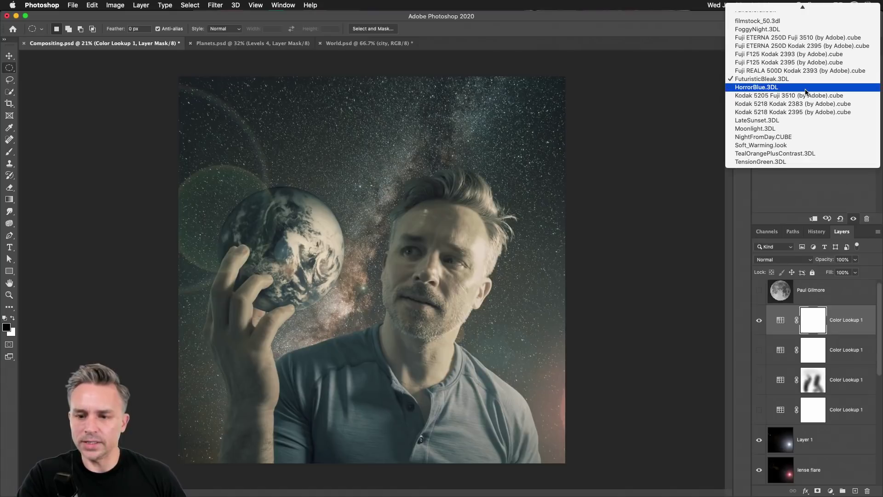
left_click(796, 92)
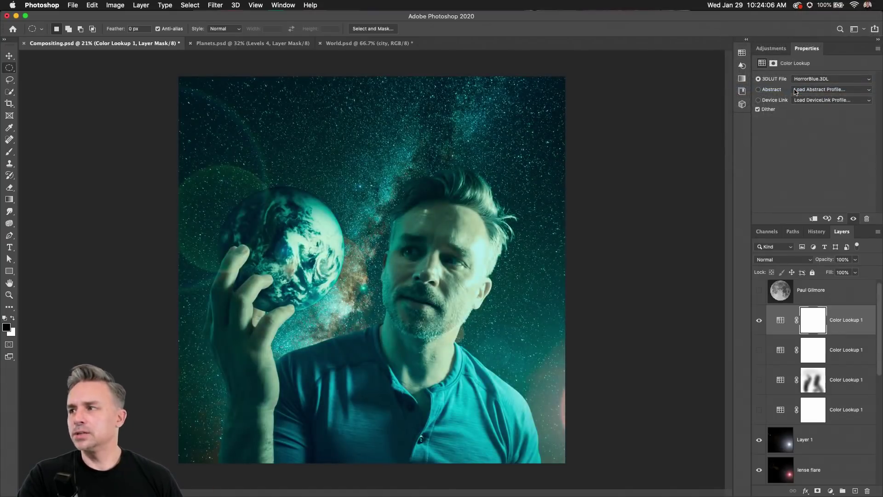
left_click(813, 79)
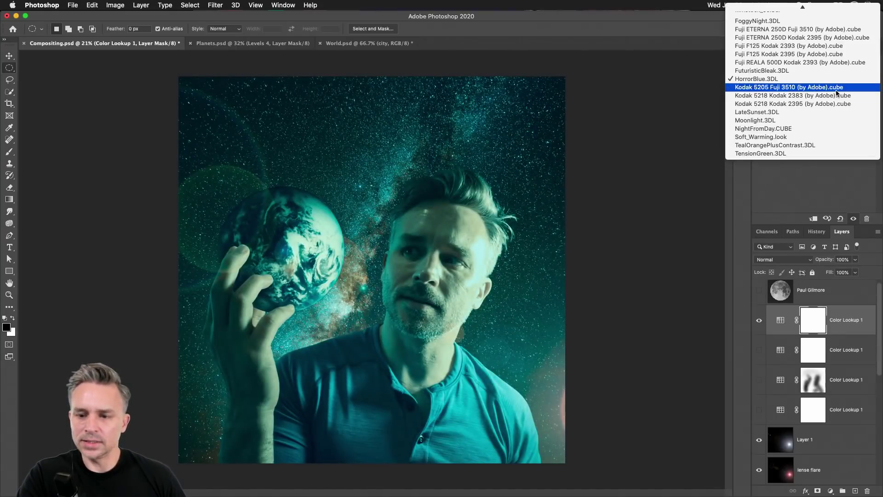
left_click(839, 113)
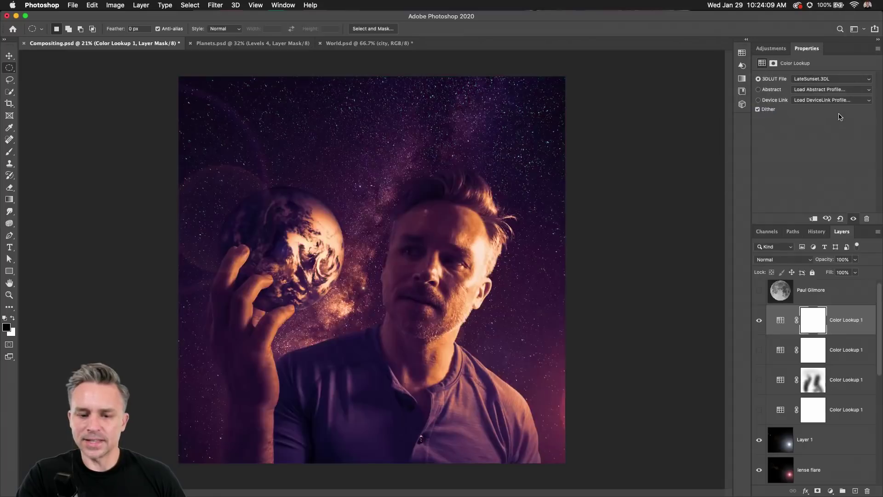
left_click(828, 79)
left_click(826, 89)
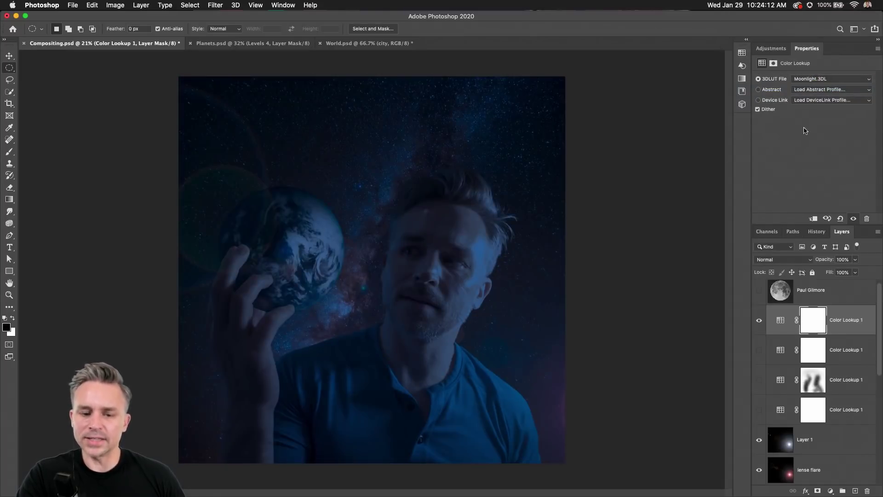
- Compare the image with the Moonlight color lookup hidden and shown
scroll(281, 248, "up", 2)
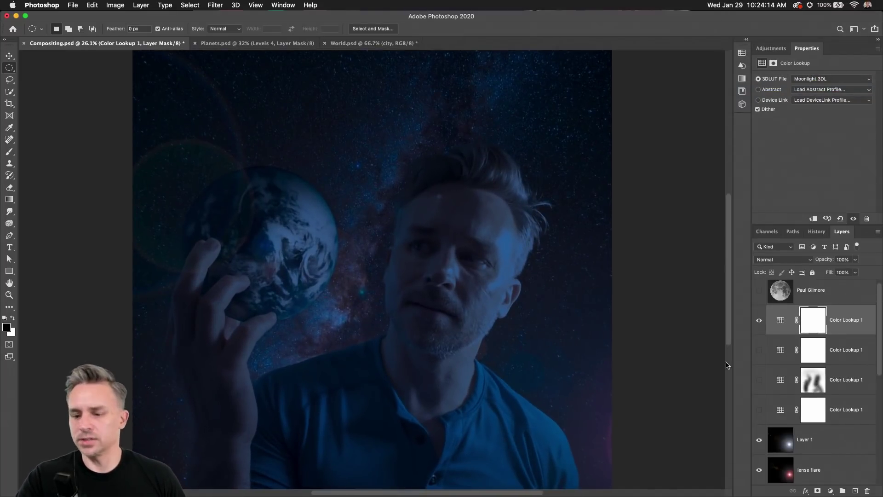
left_click(759, 322)
left_click(759, 321)
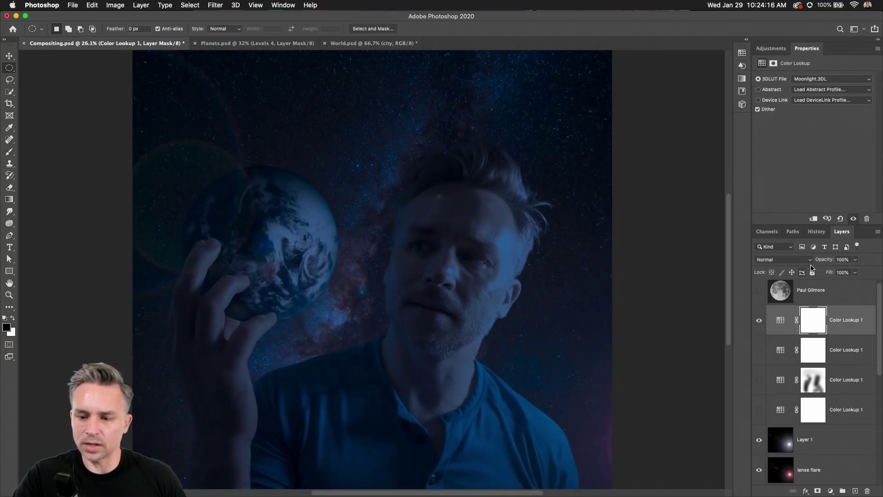
mouse_move(806, 261)
left_mouse_down()
mouse_move(795, 260)
mouse_move(805, 265)
left_mouse_up()
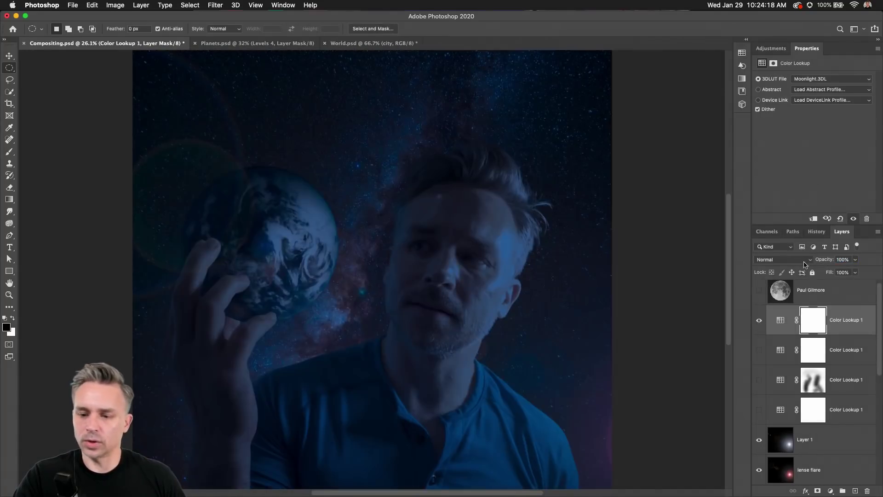
- Go through the NightFromDay.CUBE and Soft_Warming.look lookups and set the top Color Lookup layer to TealOrangePlusContrast.3DL
left_click(806, 86)
left_click(818, 87)
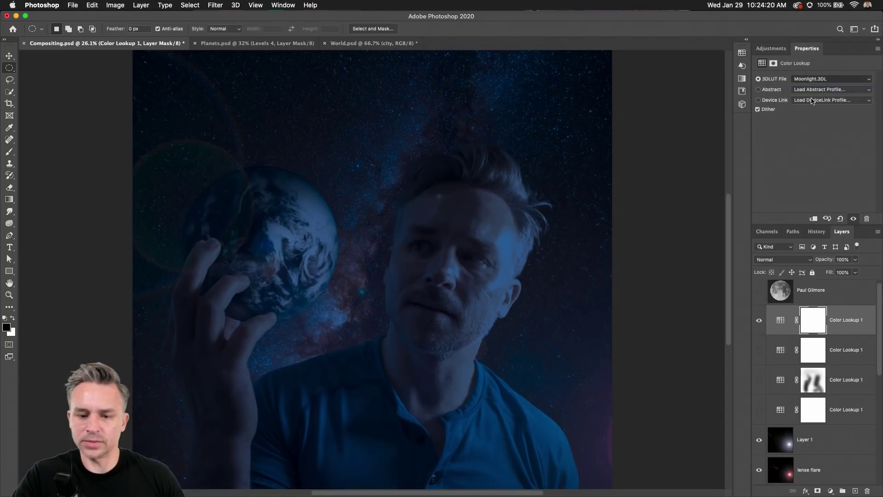
left_click(812, 82)
left_click(817, 86)
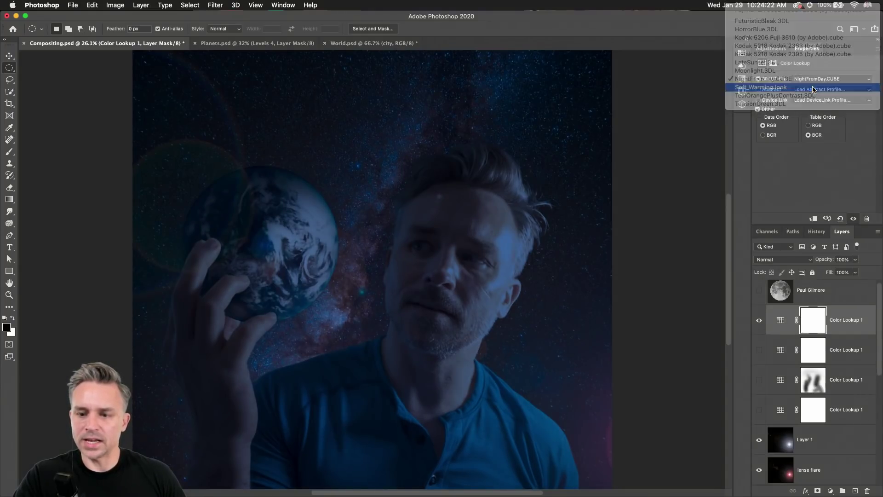
left_click(819, 81)
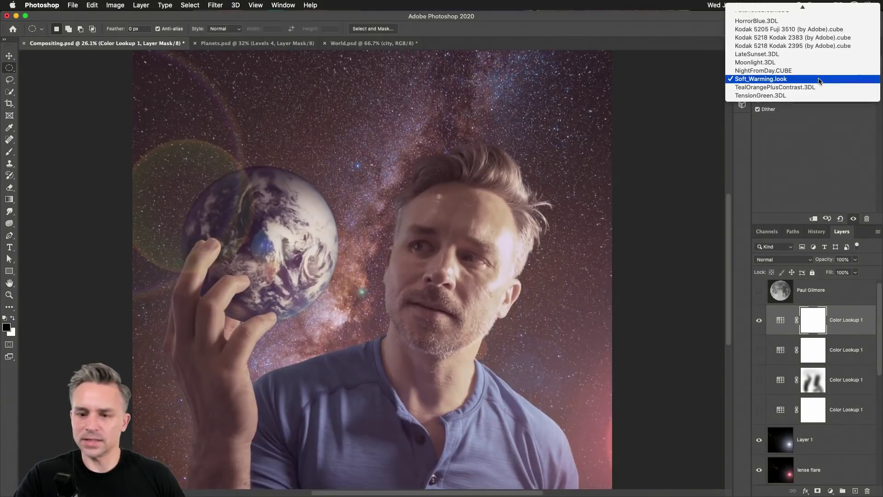
left_click(820, 87)
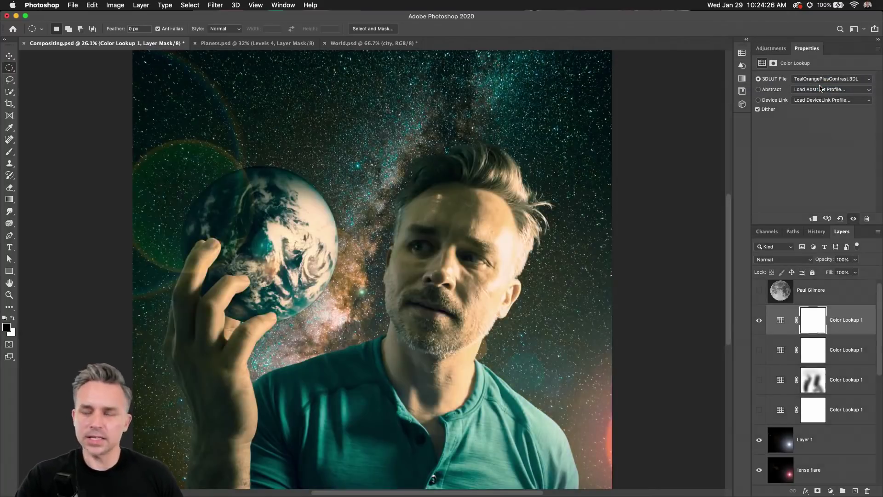
- Hide the teal-and-orange Color Lookup layer, and show and select the masked FoggyNight lookup layer instead
scroll(373, 258, "down", 3)
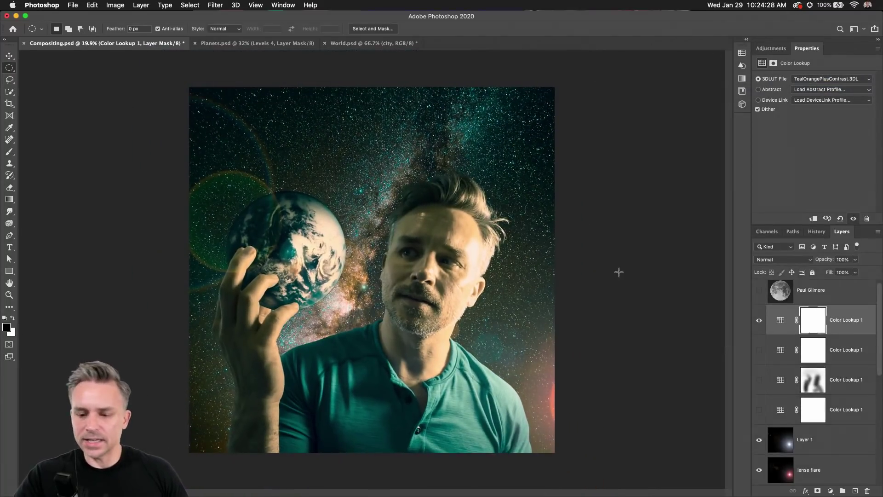
left_click(760, 320)
left_click(758, 379)
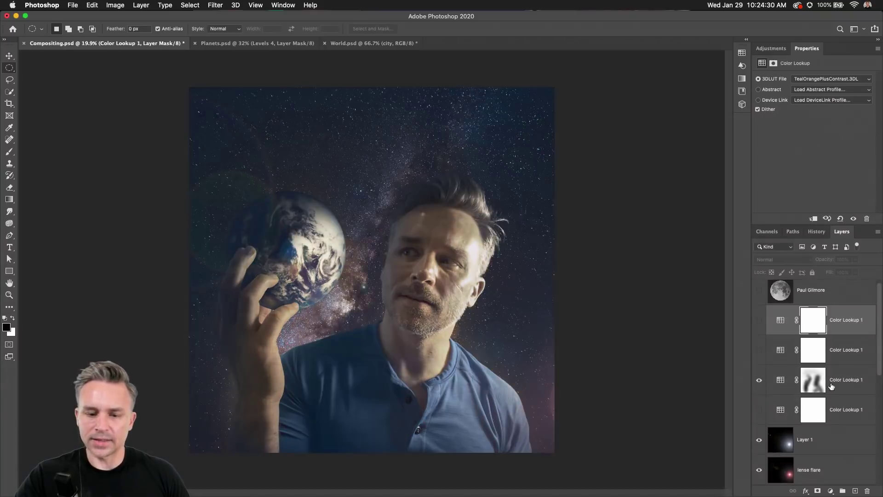
left_click(832, 386)
- Paint black on the FoggyNight layer mask over the stars beside the face and shoulder, using the Brush at 24% flow
scroll(359, 262, "up", 2)
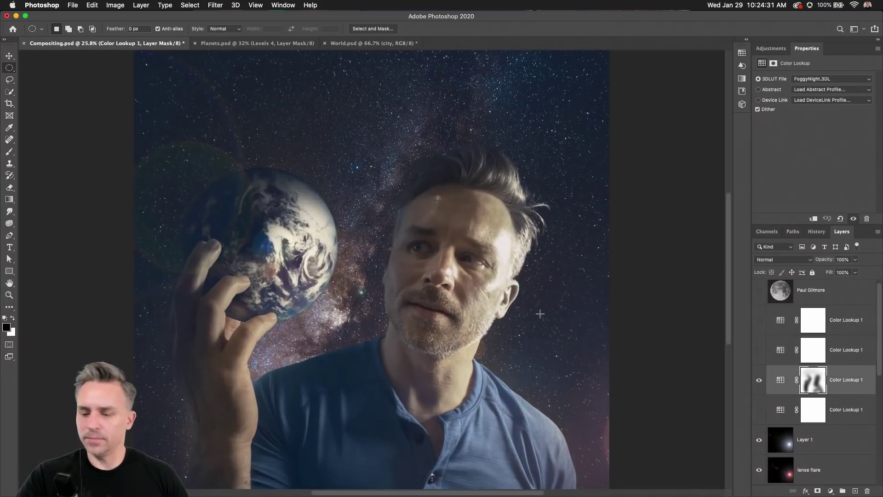
left_click(813, 376)
key("b")
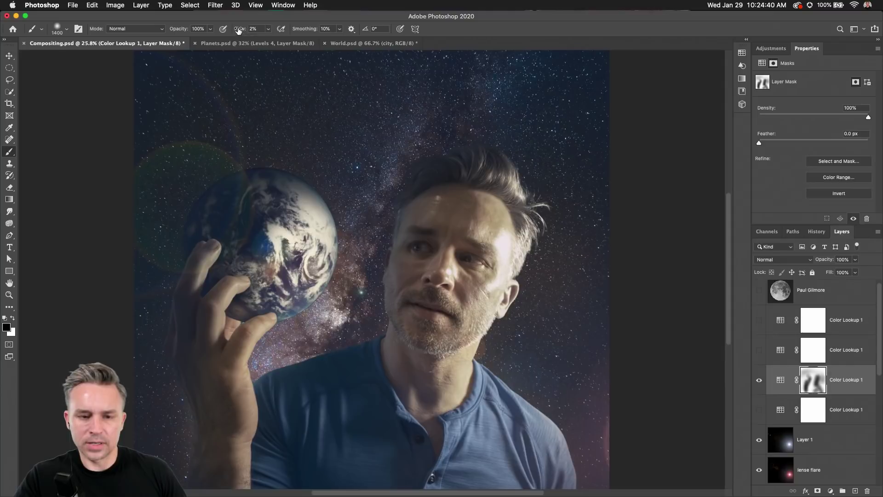
left_click_drag(240, 30, 249, 30)
mouse_move(493, 356)
left_mouse_down()
mouse_move(520, 444)
mouse_move(568, 343)
left_mouse_up()
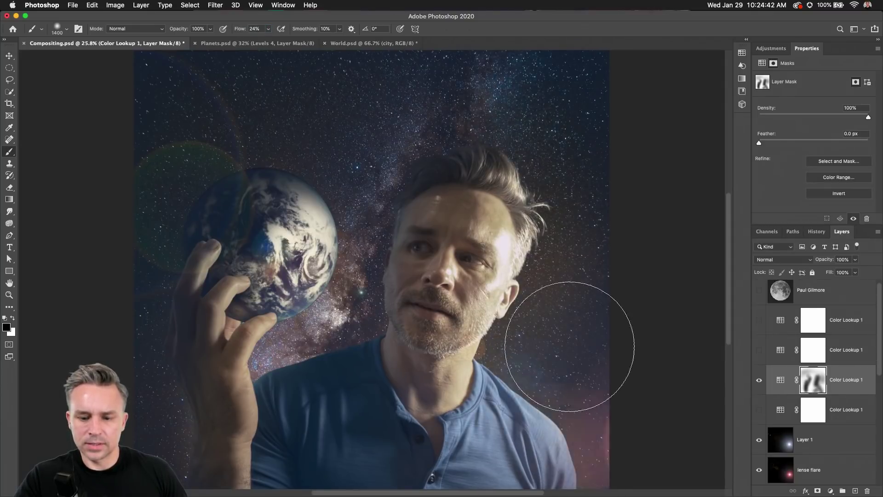
scroll(474, 112, "down", 4)
scroll(473, 112, "up", 2)
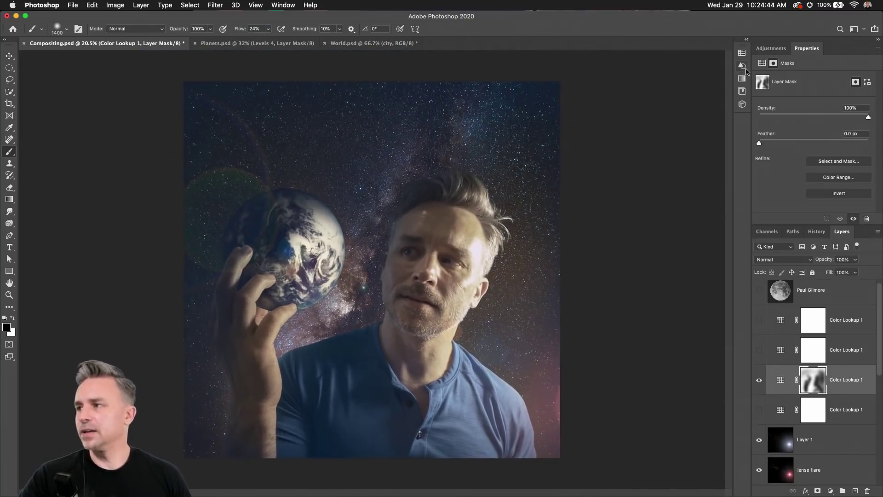
- Bring up the Planets.psd composite and collapse the adjustment properties to examine its full layer stack
left_click(261, 48)
left_click(342, 44)
left_click(263, 45)
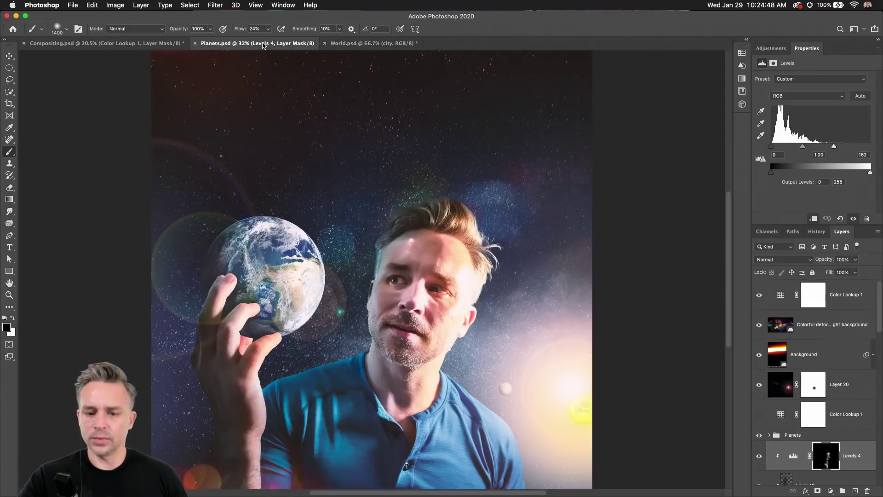
double_click(832, 49)
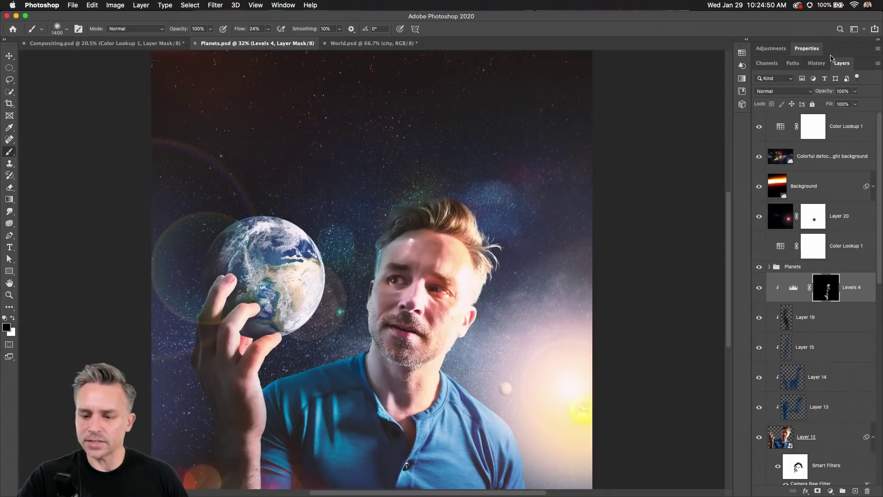
left_click(9, 67)
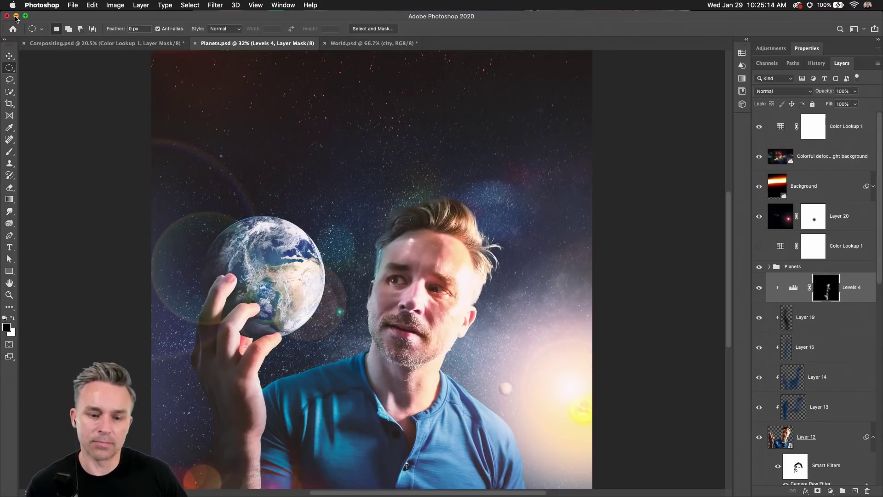
- Narrow the application window to uncover the desktop files, and select Earth.psd there with Planets.psd in view
left_click(106, 43)
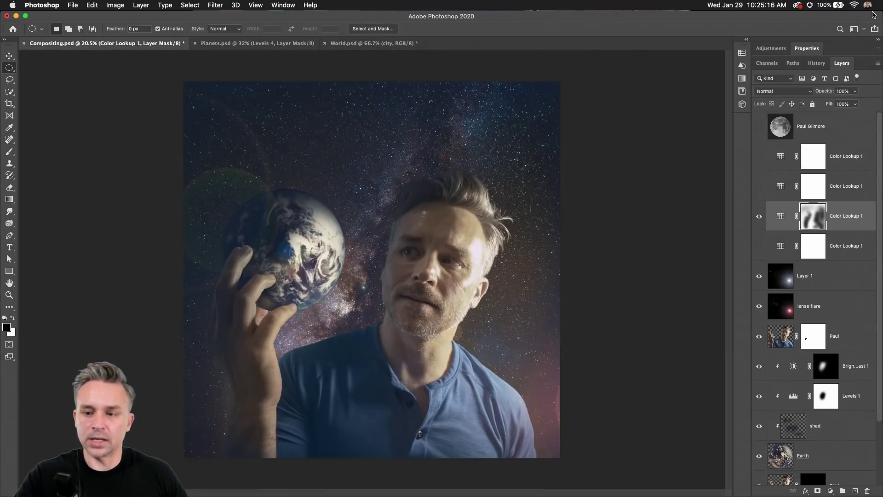
left_click_drag(876, 13, 757, 13)
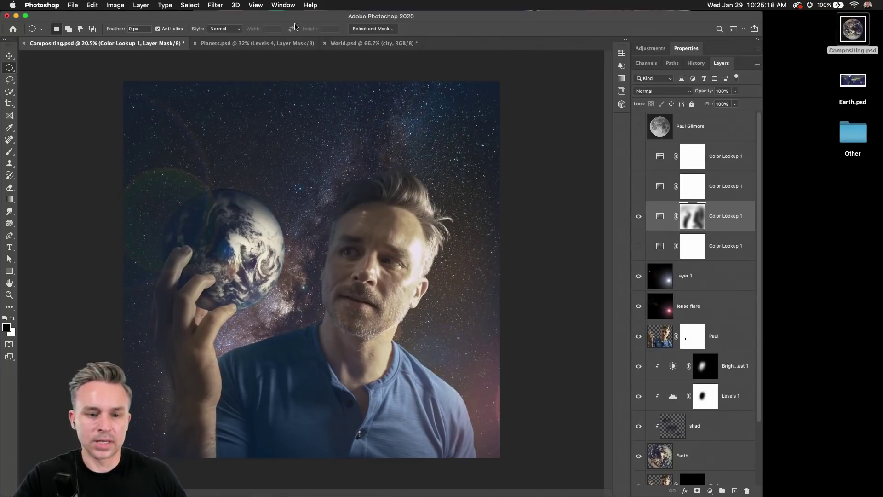
left_click(263, 43)
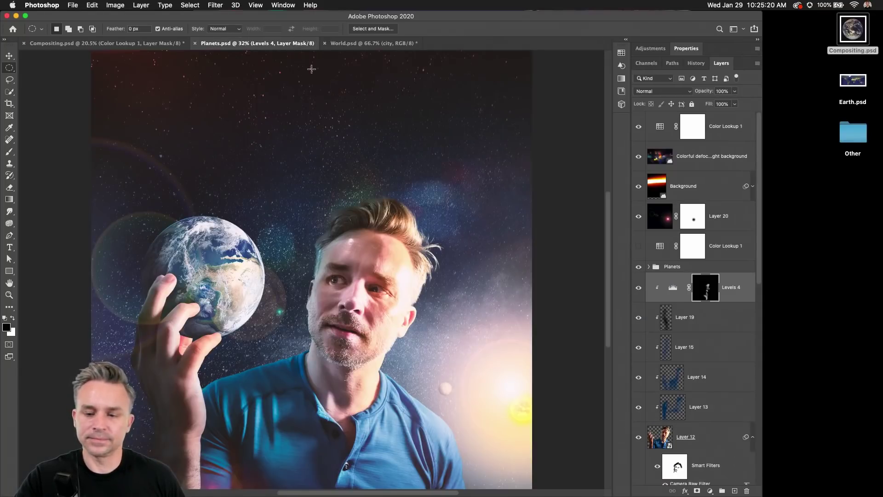
left_click(824, 86)
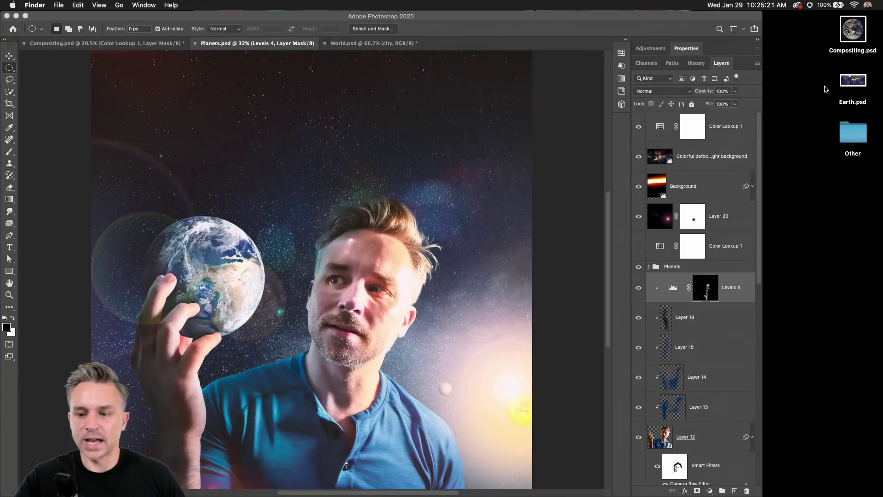
left_click(853, 82)
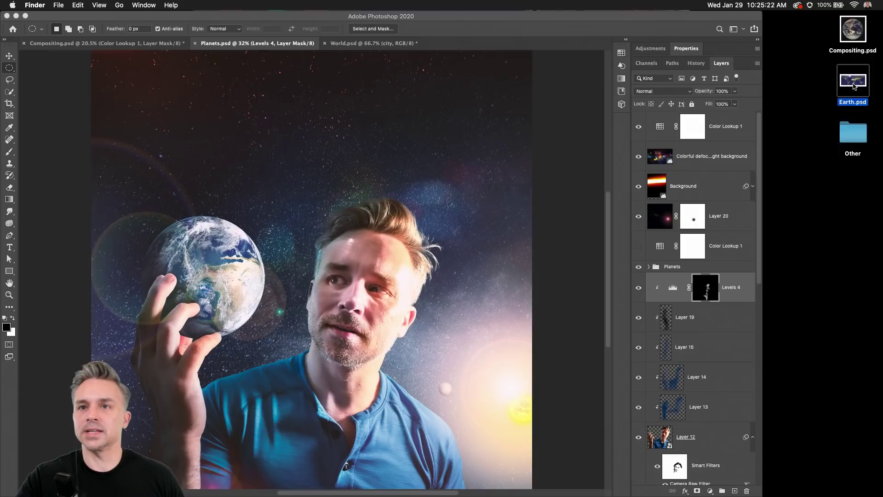
- Switch to Discord, look through the posts in the Adobe Photoshop current-challenge channel, and minimize its window
left_click(16, 15)
mouse_move(551, 488)
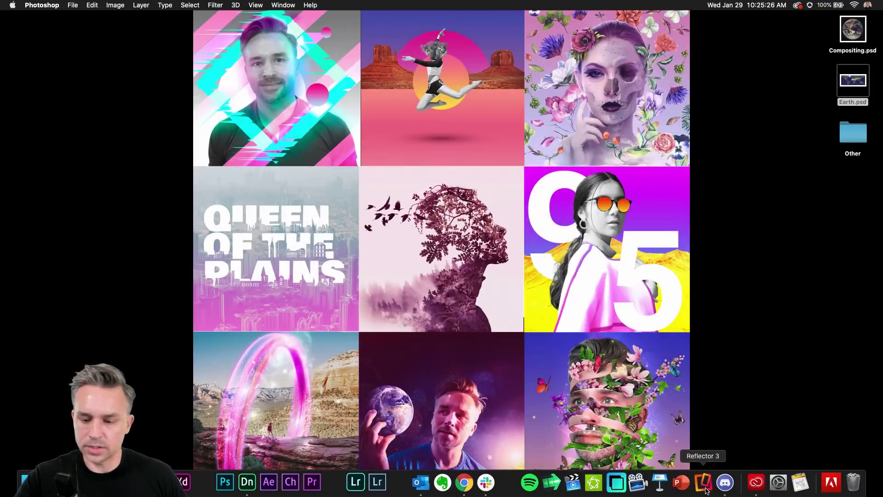
left_click(726, 482)
scroll(755, 340, "down", 5)
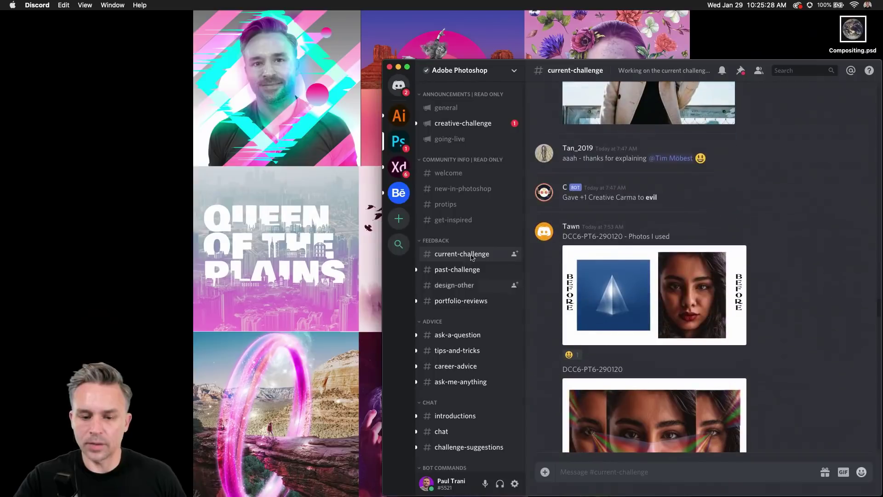
scroll(775, 368, "down", 10)
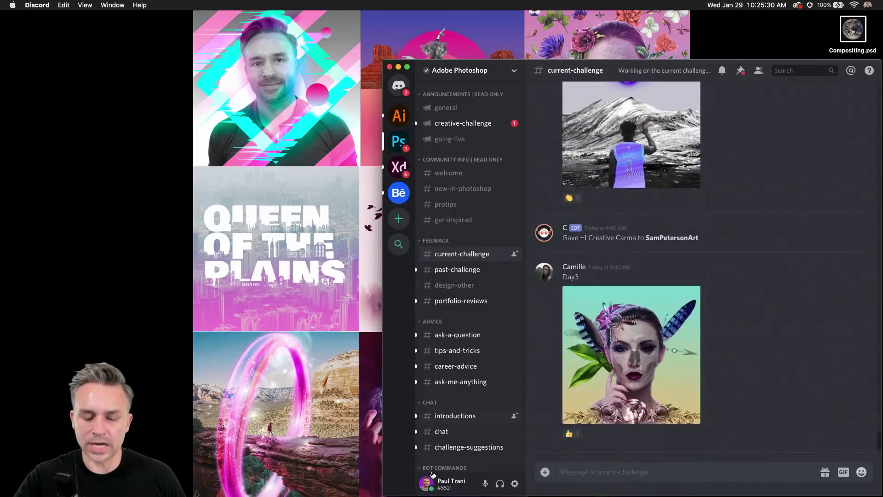
mouse_move(417, 494)
left_click(398, 67)
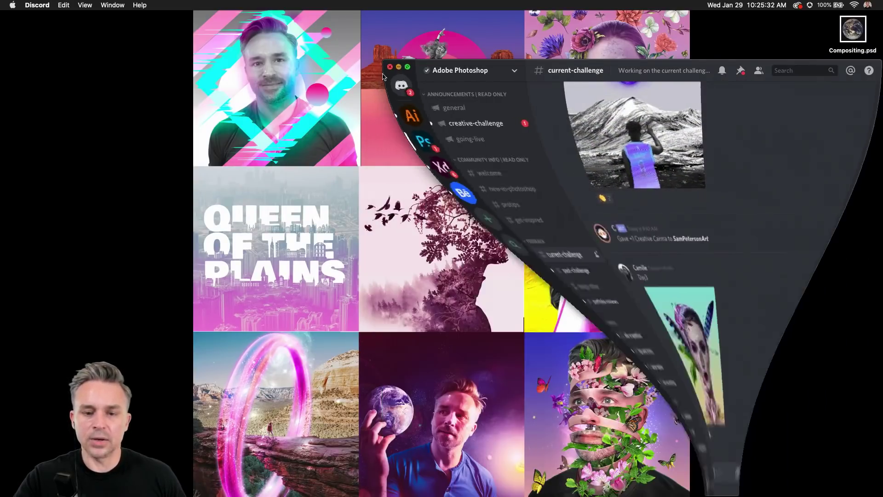